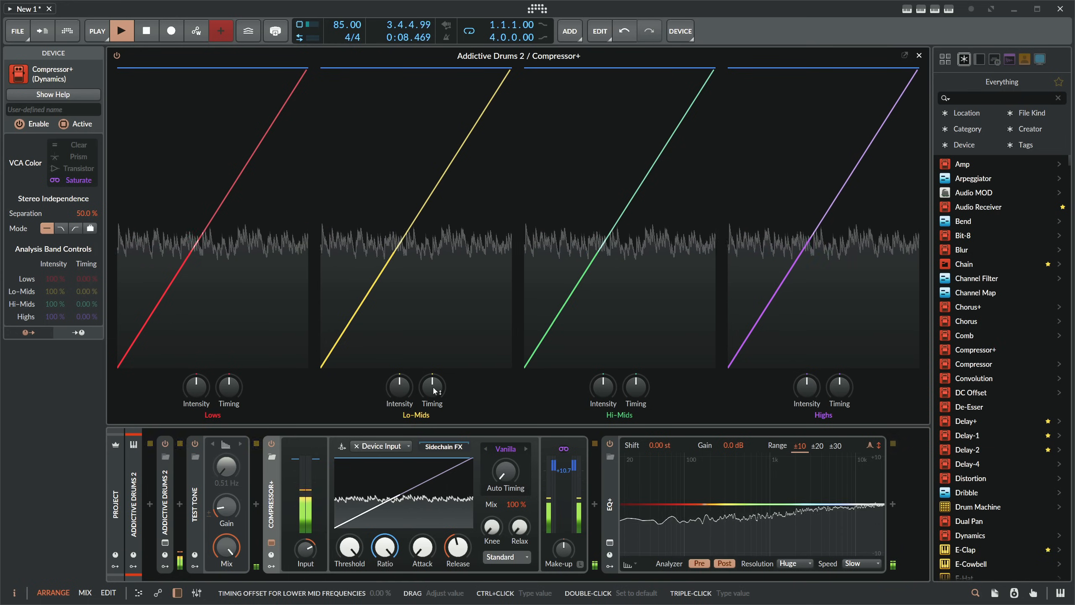
# - Set the compressor's VCA color to Clear and raise the Test Tone's gain to -24.9 dB
pyautogui.click(562, 451)
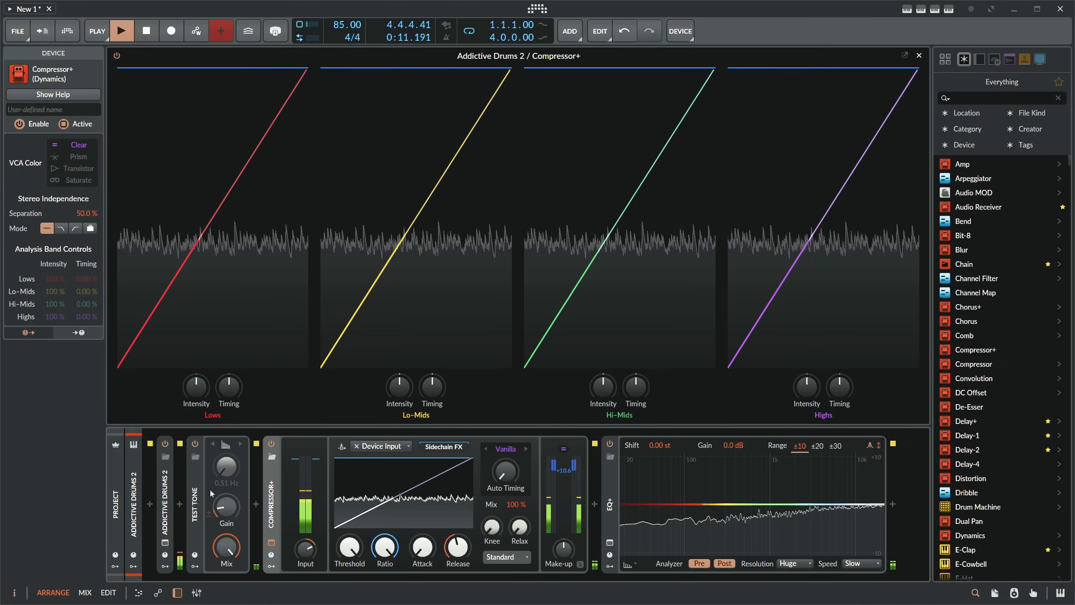
pyautogui.click(196, 505)
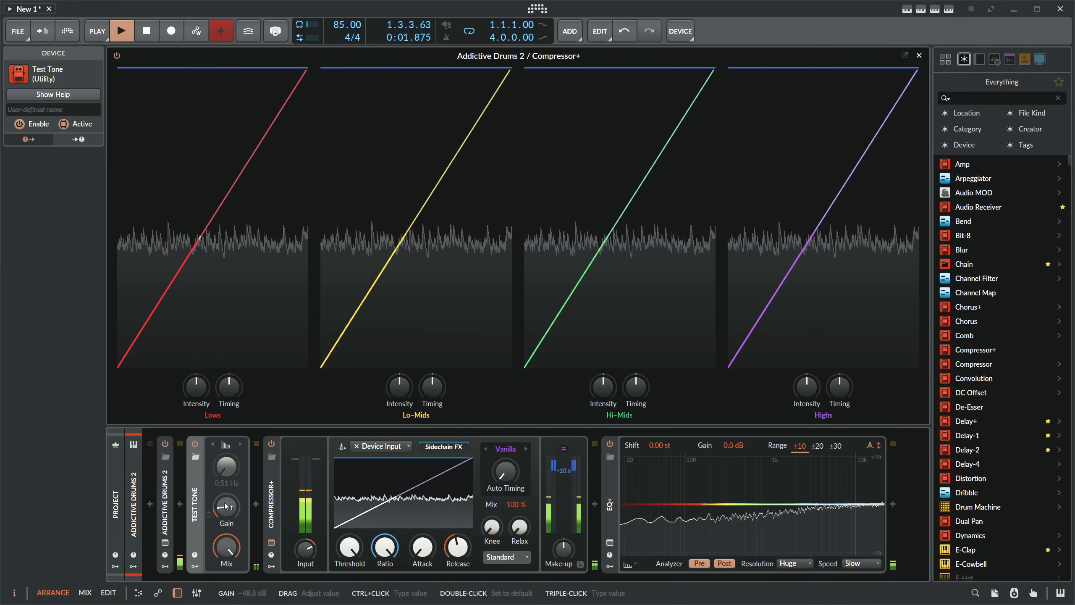
pyautogui.click(134, 508)
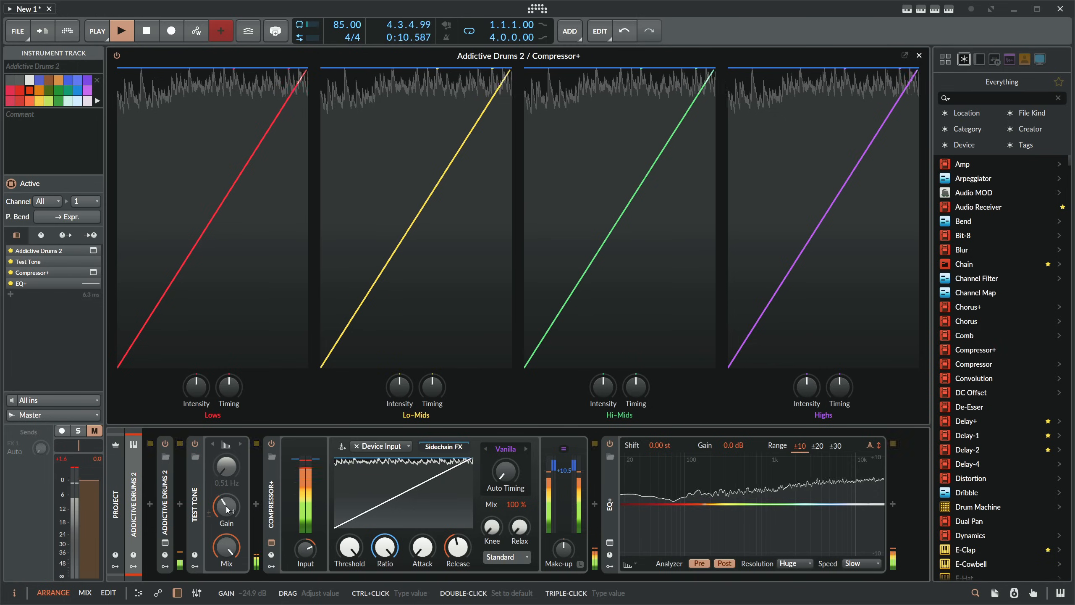
pyautogui.moveTo(226, 506); pyautogui.dragTo(226, 508)
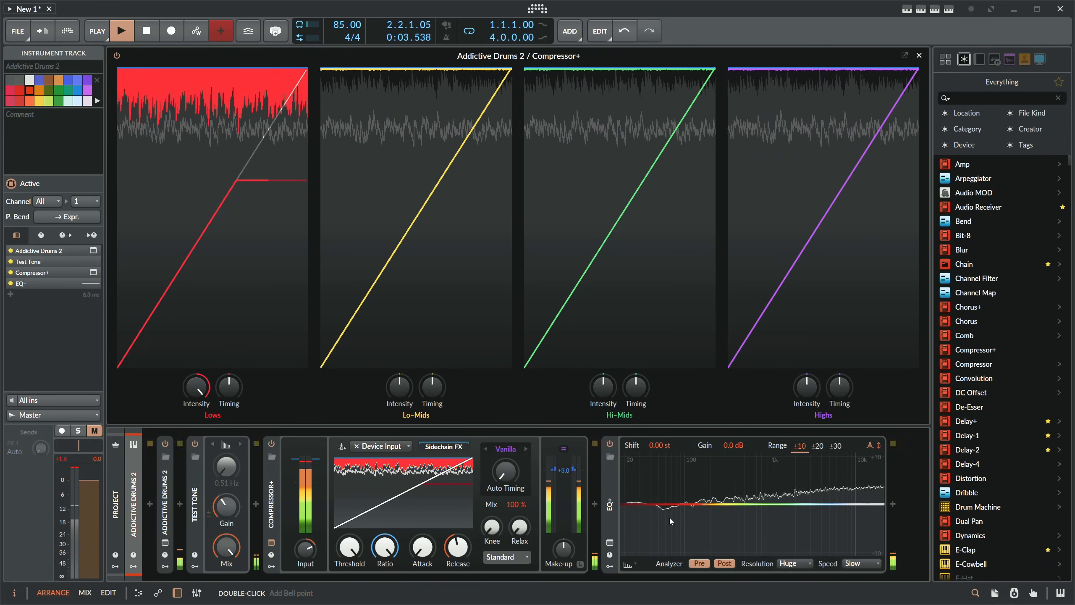
# - Reset the Lows intensity to its default and turn the Hi-Mids intensity up to maximum
pyautogui.doubleClick(198, 392)
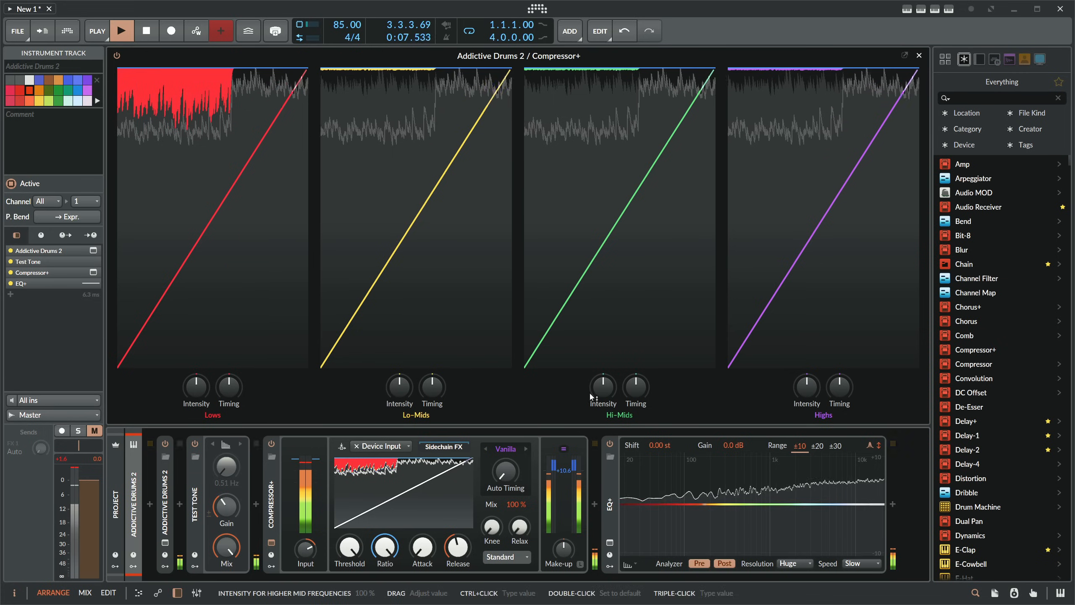
pyautogui.moveTo(603, 387)
pyautogui.mouseDown()
pyautogui.moveTo(609, 360)
pyautogui.moveTo(615, 385)
pyautogui.mouseUp()
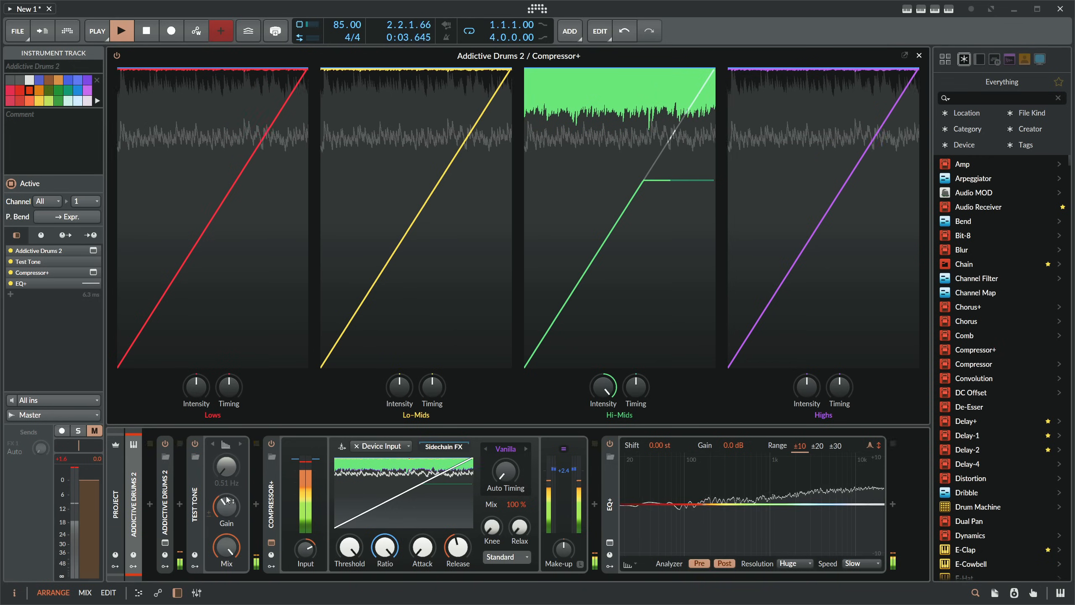
# - Switch the Test Tone to a Sine waveform and raise its frequency to 84.1 Hz
pyautogui.click(229, 445)
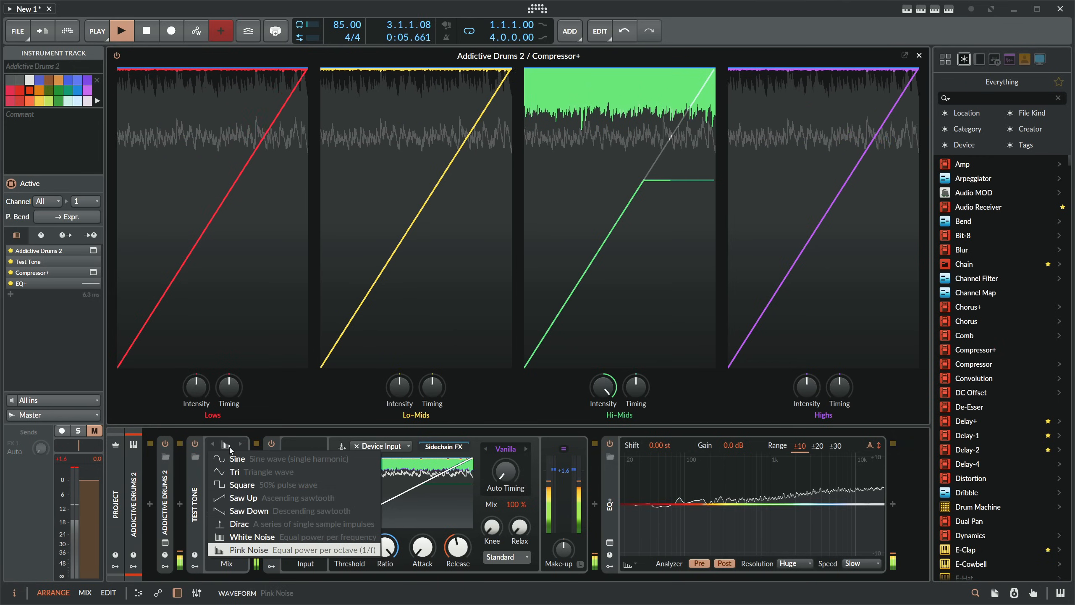
pyautogui.click(236, 459)
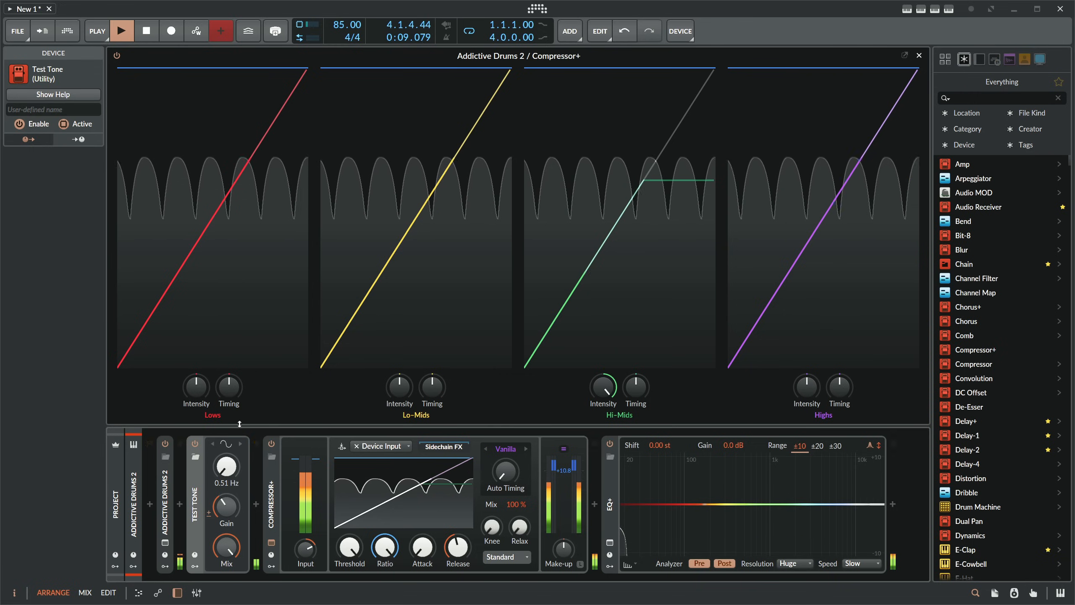
pyautogui.moveTo(227, 467); pyautogui.dragTo(227, 395)
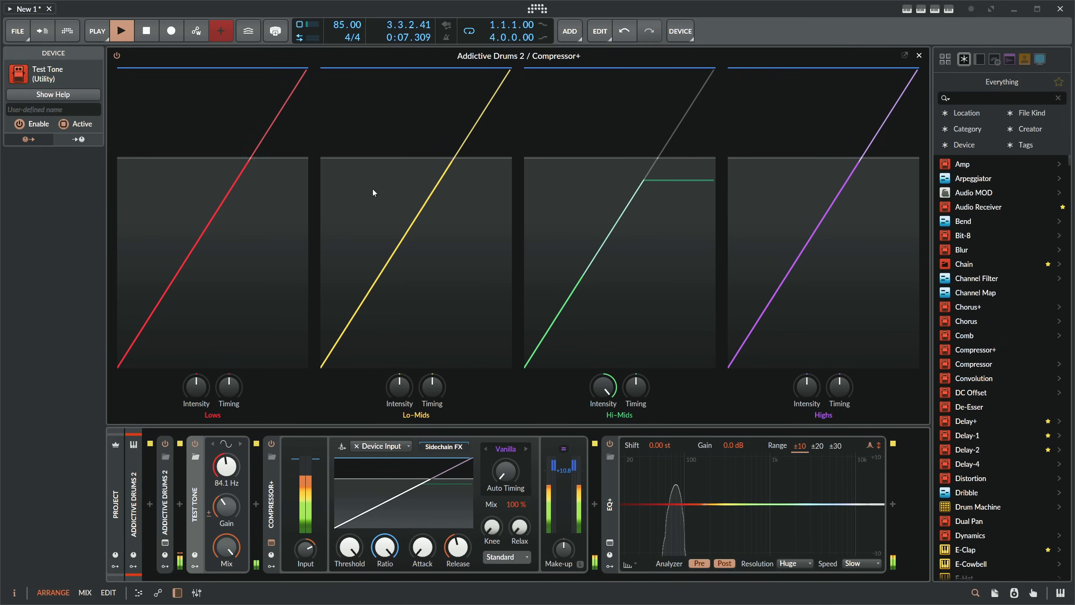
# - Turn off the Test Tone and expand the Addictive Drums 2 device to show its parameters
pyautogui.click(196, 443)
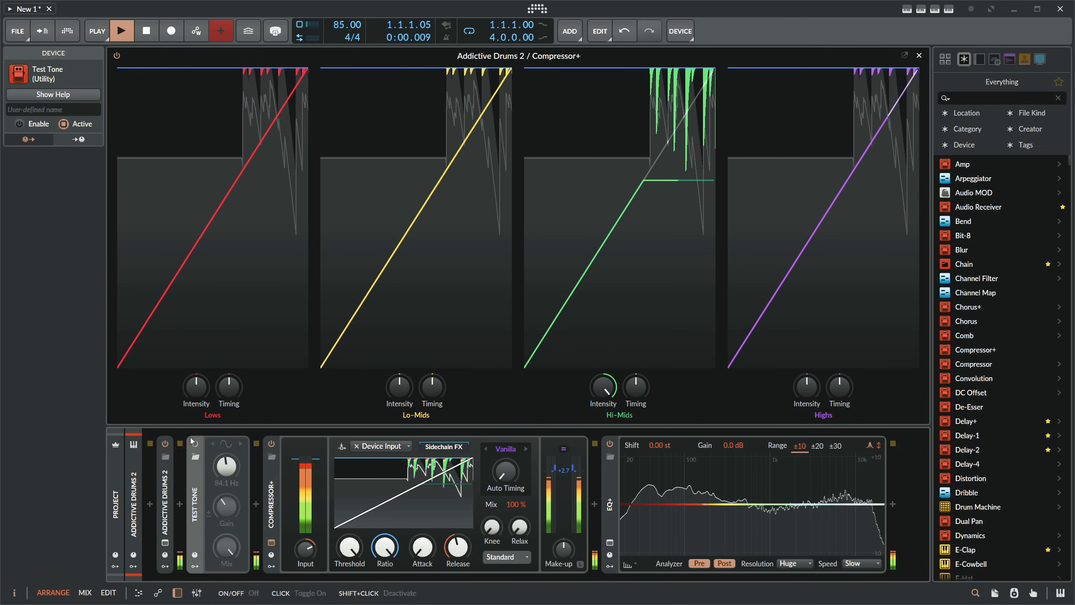
pyautogui.doubleClick(167, 491)
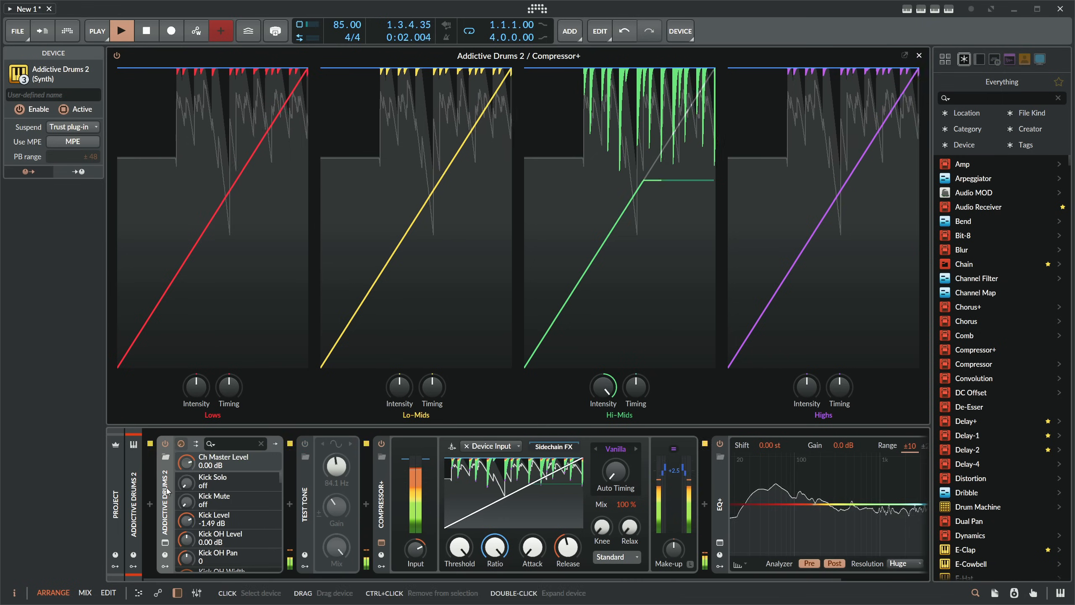
# - Unmute the Addictive Drums 2 track briefly to audition it, and mute it again
pyautogui.click(135, 513)
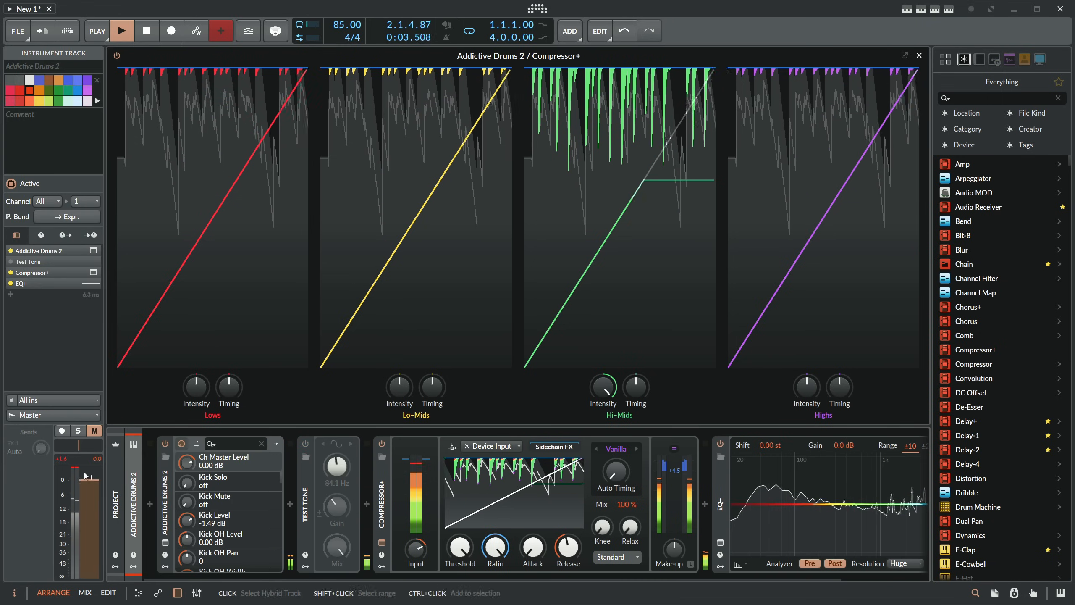
pyautogui.click(95, 431)
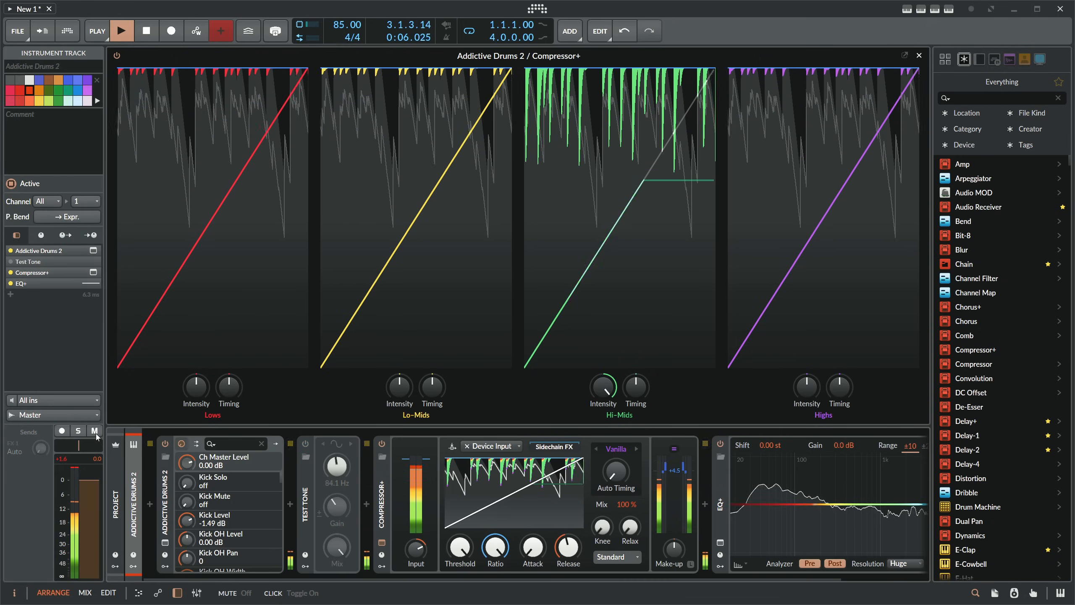
pyautogui.click(95, 431)
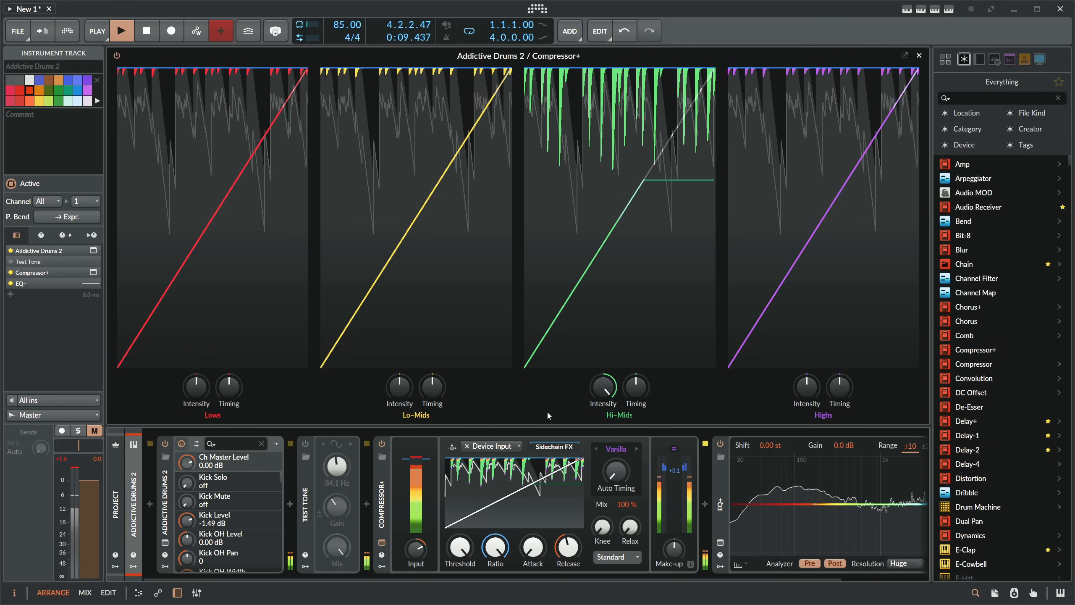
# - Review the compressor's available character presets and VCA color modes, keeping Vanilla and Clear
pyautogui.click(619, 449)
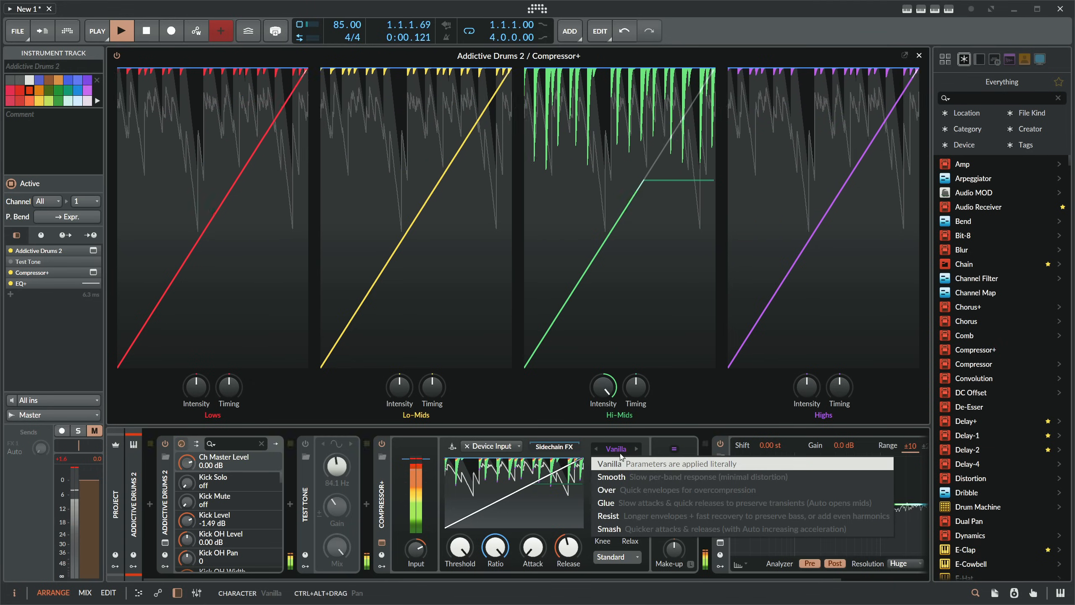
pyautogui.click(625, 439)
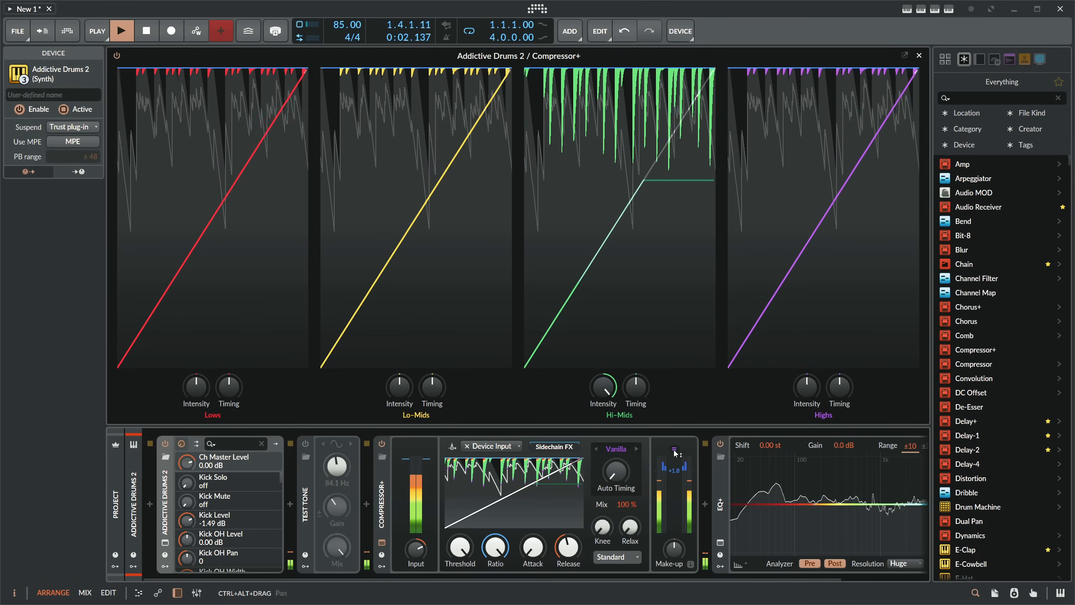
pyautogui.click(674, 449)
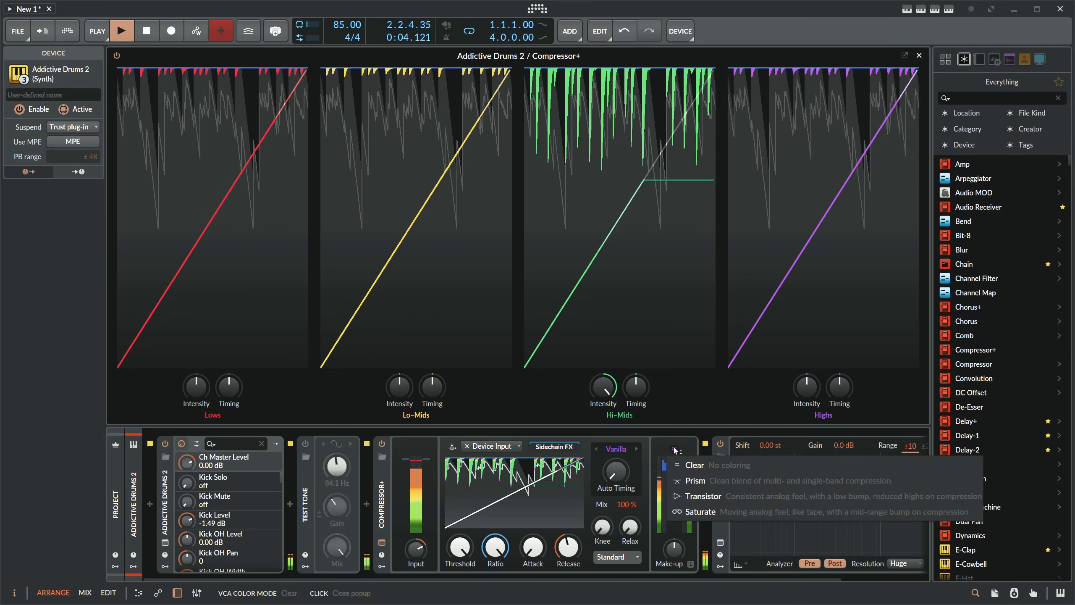
pyautogui.click(675, 445)
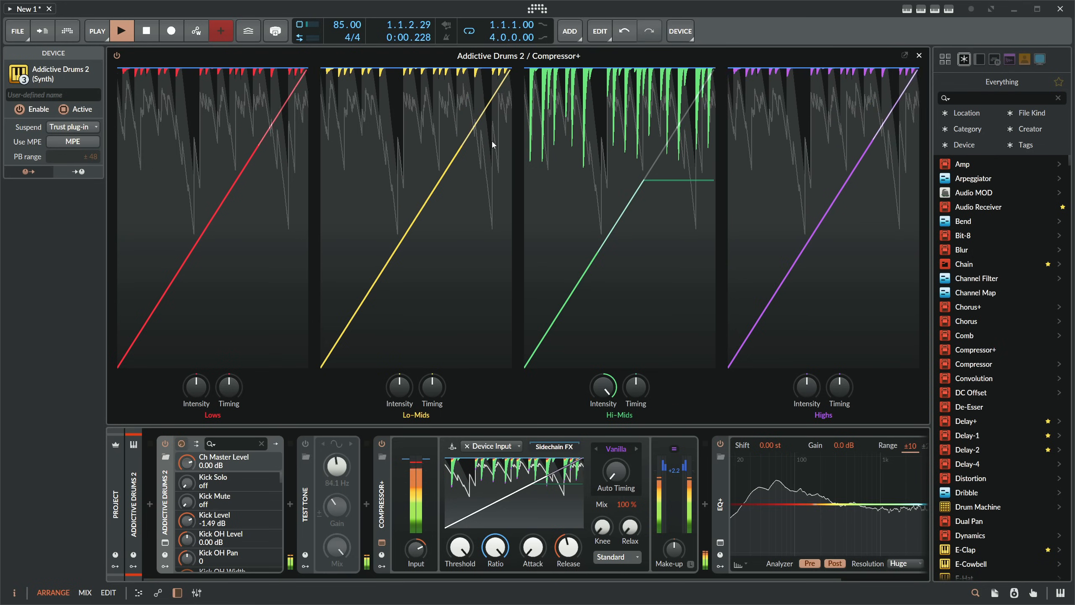
# - Tilt the band intensities upward with frequency: Lo-Mids slightly above default, Hi-Mids at 140 %, and Highs raised further
pyautogui.doubleClick(602, 389)
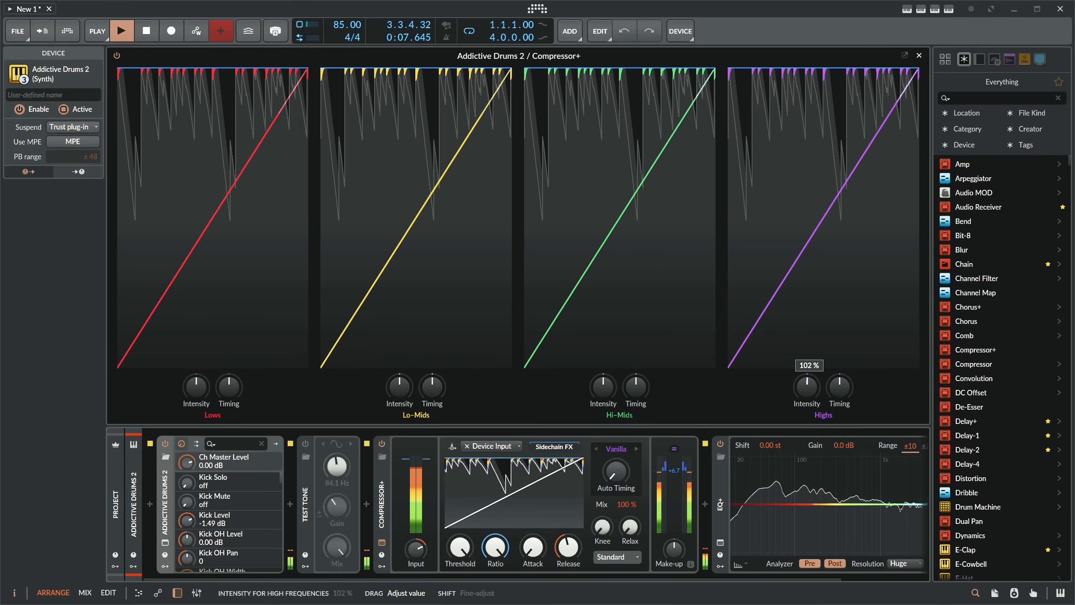
pyautogui.moveTo(806, 386); pyautogui.dragTo(806, 366)
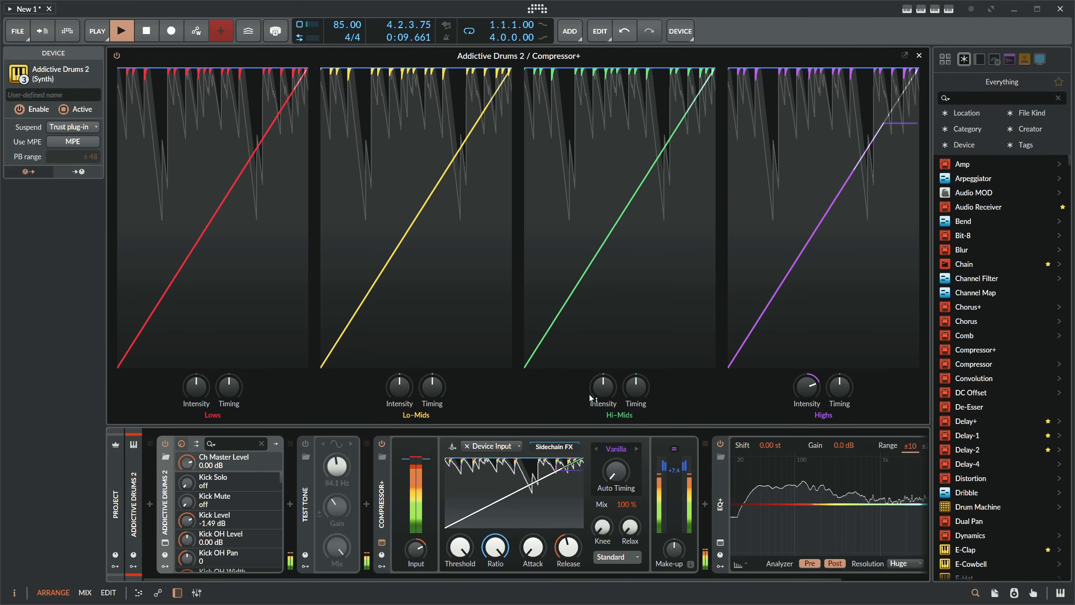
pyautogui.moveTo(603, 387); pyautogui.dragTo(603, 365)
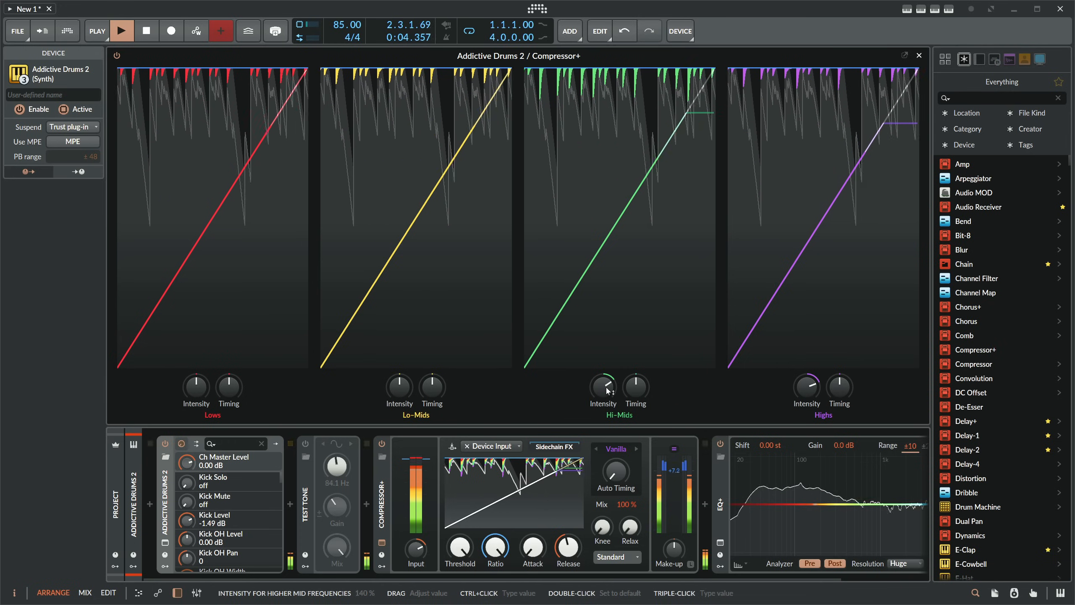
pyautogui.moveTo(400, 386); pyautogui.dragTo(399, 375)
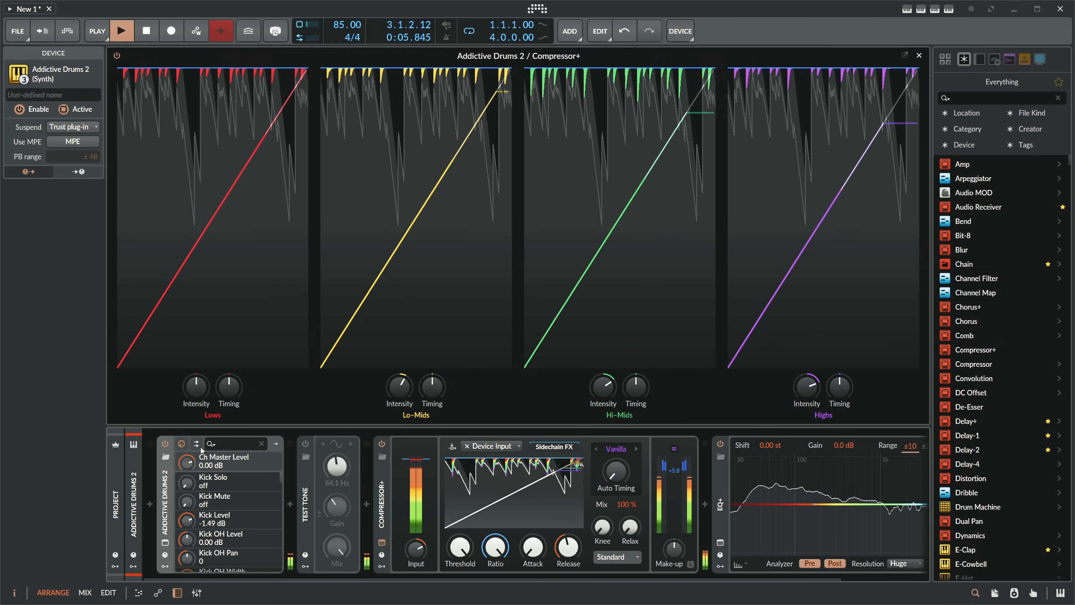
# - Reset the Lo-Mids, Hi-Mids and Highs intensities to their default values
pyautogui.click(134, 481)
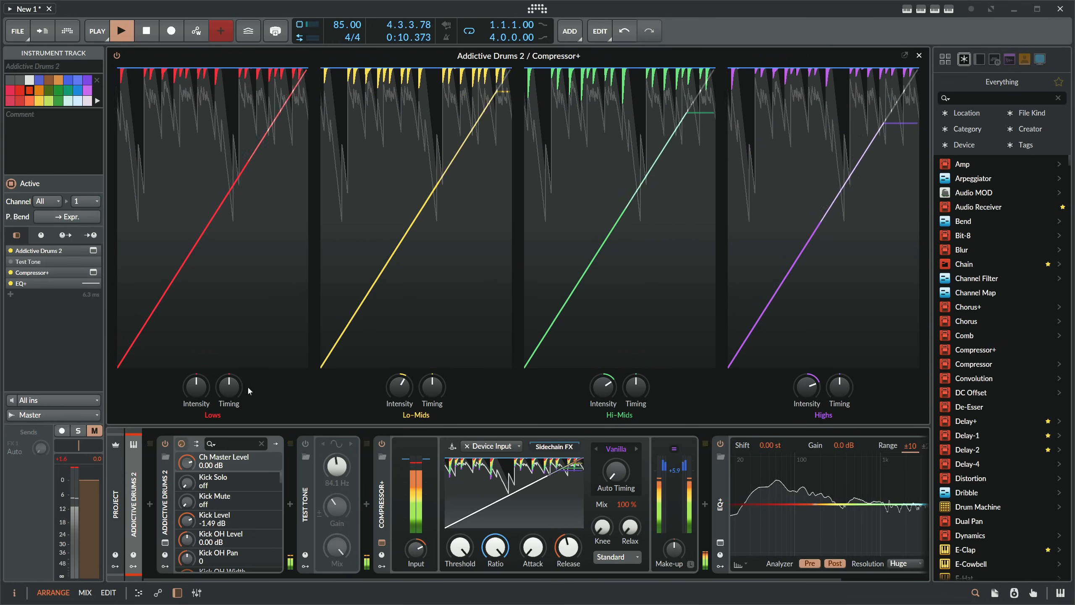
pyautogui.doubleClick(394, 392)
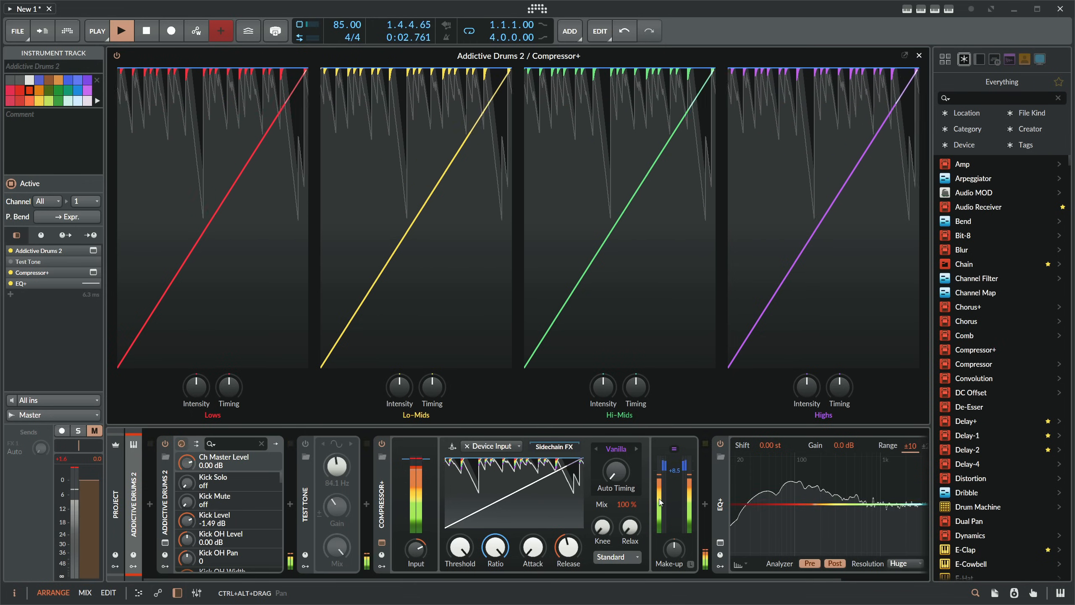
# - Return the compressor's input gain to its neutral position and unmute the Addictive Drums 2 track
pyautogui.click(385, 490)
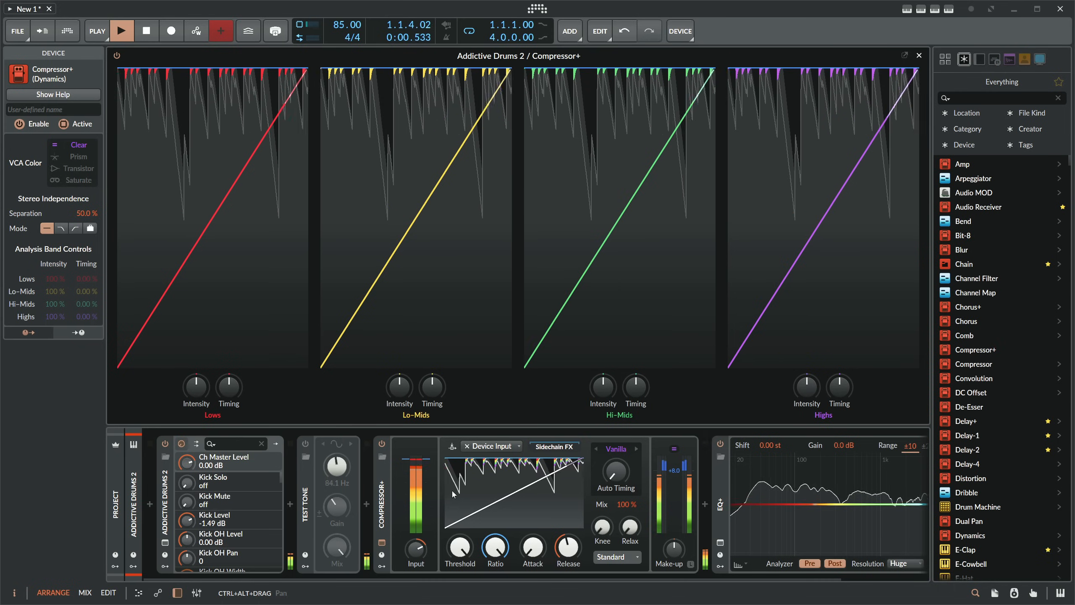
pyautogui.click(501, 543)
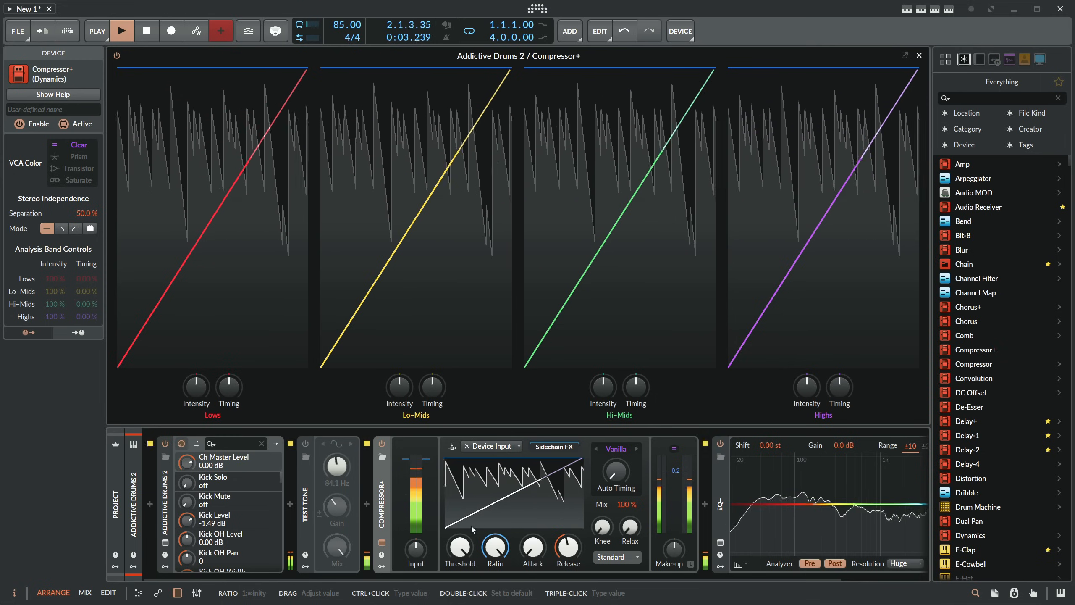
pyautogui.click(128, 501)
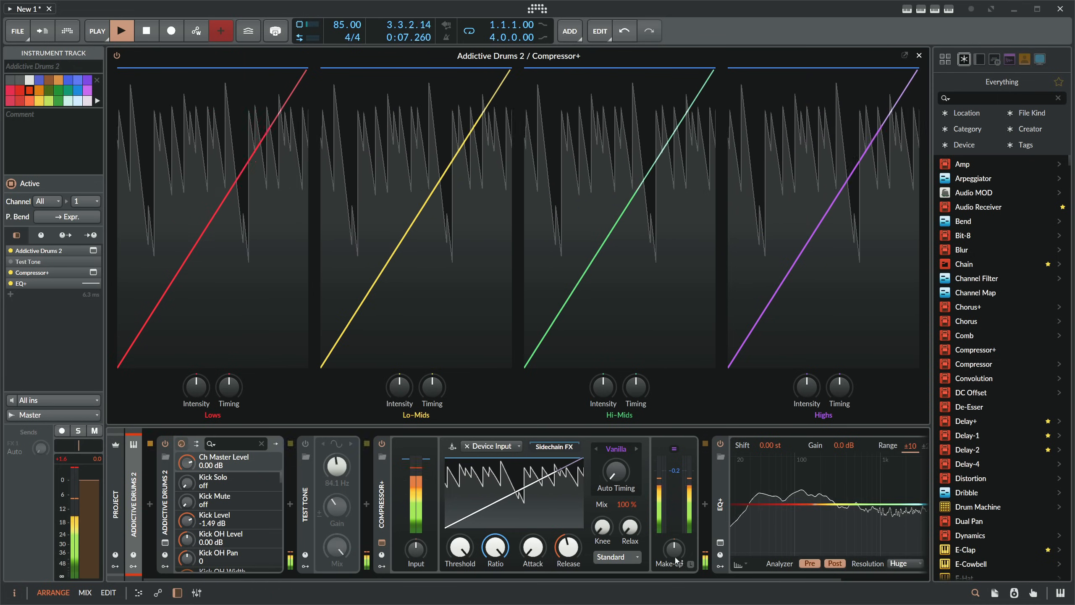
# - Lower the compressor's make-up gain and set its threshold to -5.9 dB
pyautogui.moveTo(675, 558); pyautogui.dragTo(675, 573)
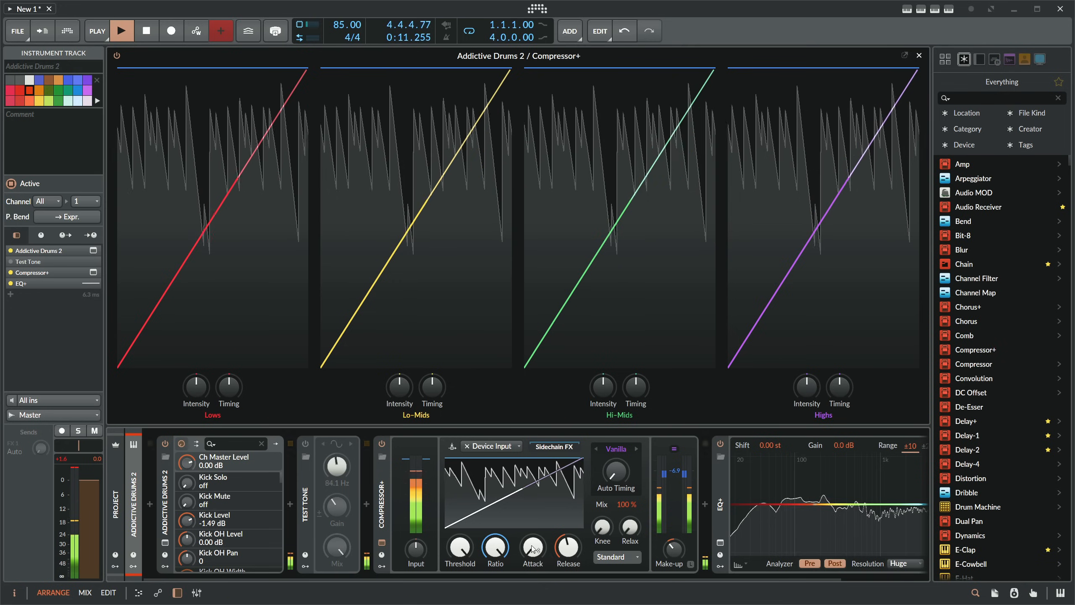
pyautogui.moveTo(460, 548); pyautogui.dragTo(460, 557)
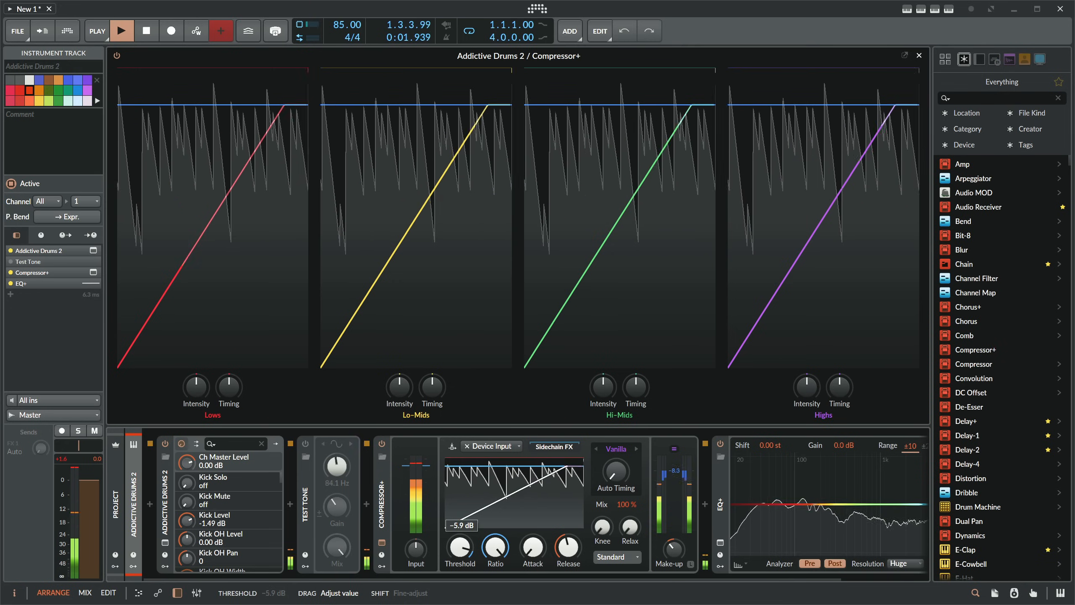
# - Set the compressor's attack to 0.00 ms and shorten its release to the minimum
pyautogui.moveTo(533, 548); pyautogui.dragTo(533, 547)
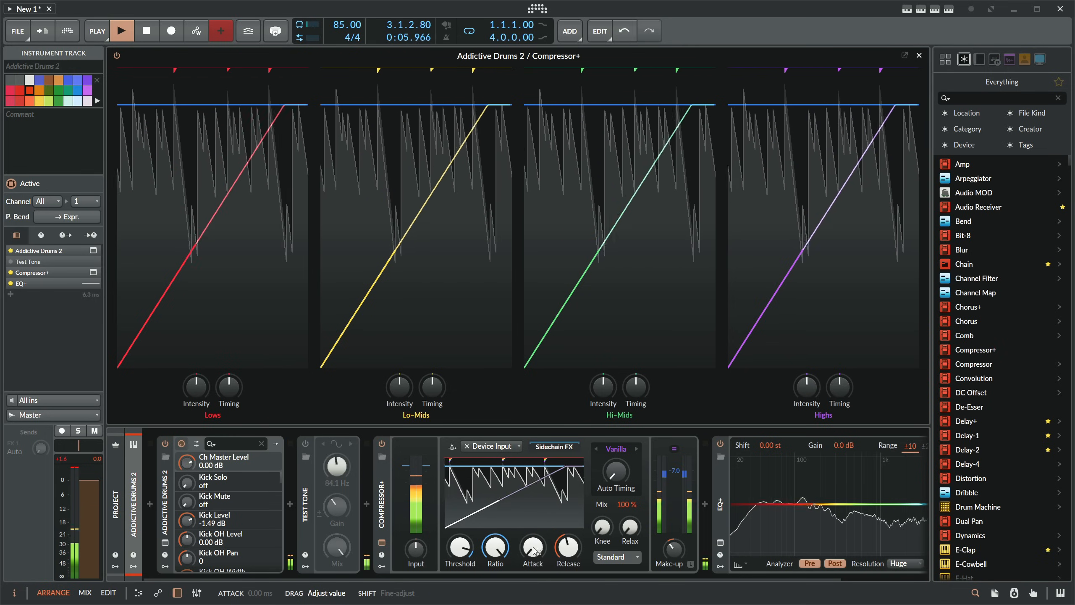
pyautogui.moveTo(569, 548); pyautogui.dragTo(568, 546)
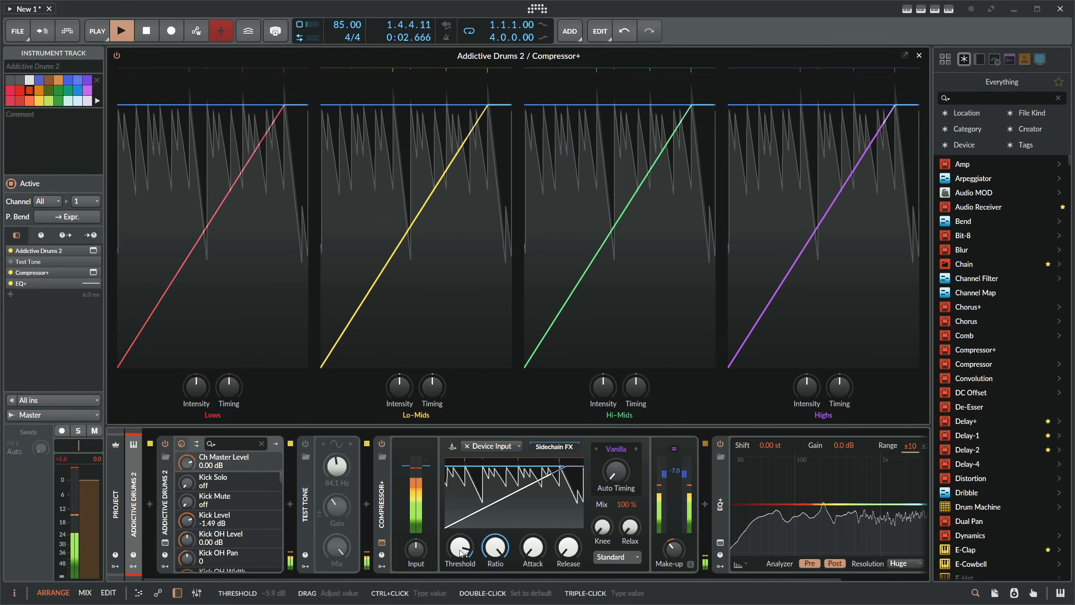
# - Lower the compressor's threshold to -15.3 dB
pyautogui.moveTo(468, 543); pyautogui.dragTo(468, 583)
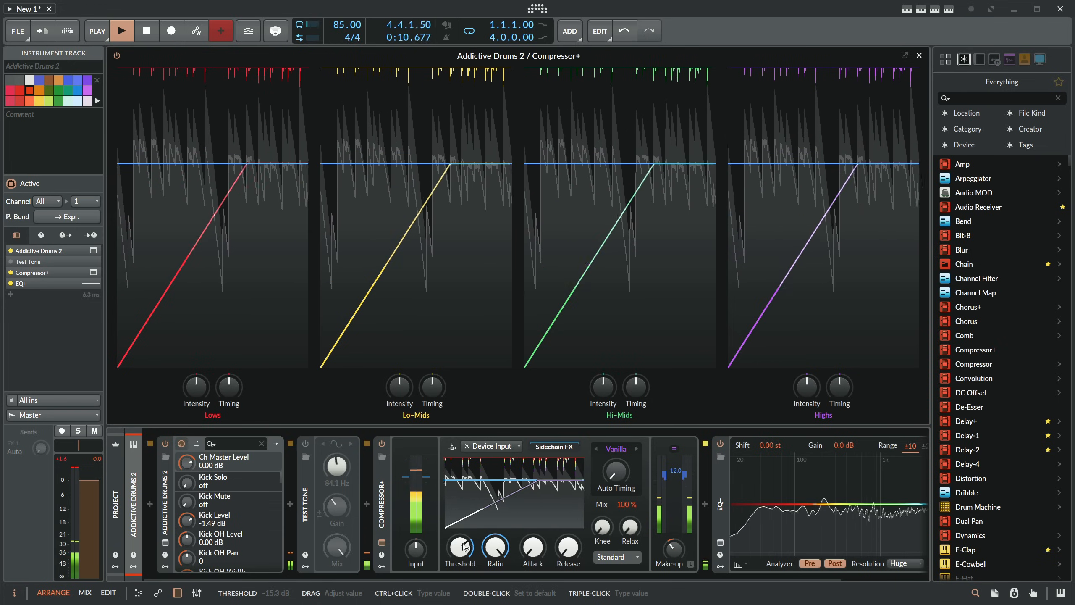
pyautogui.moveTo(601, 528); pyautogui.dragTo(601, 528)
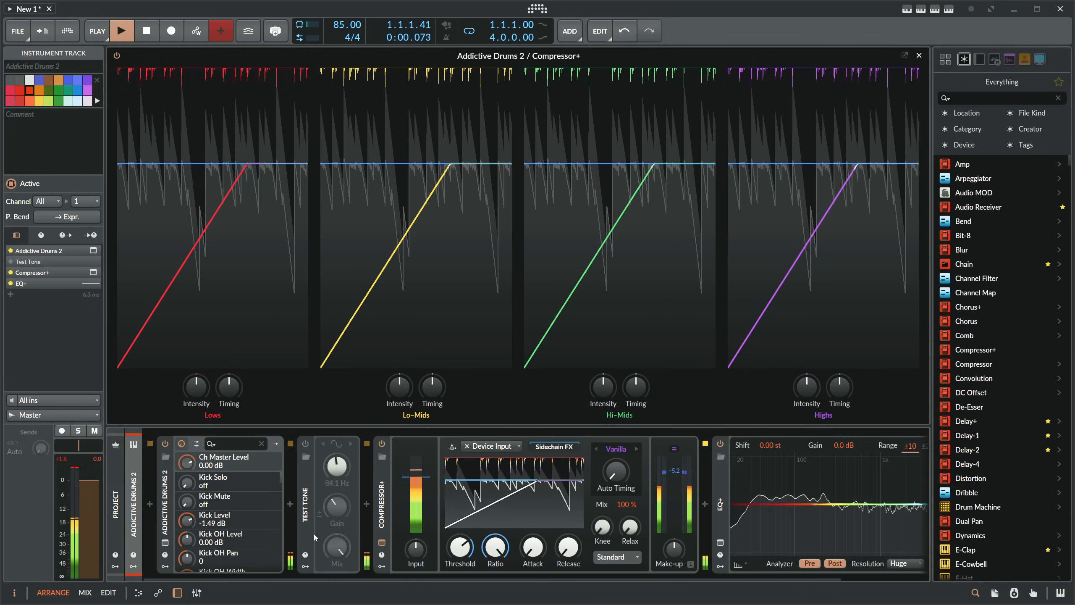
# - Mute the drum track and rebalance the compressor with the threshold at maximum and the input gain at +17.6 dB
pyautogui.click(95, 431)
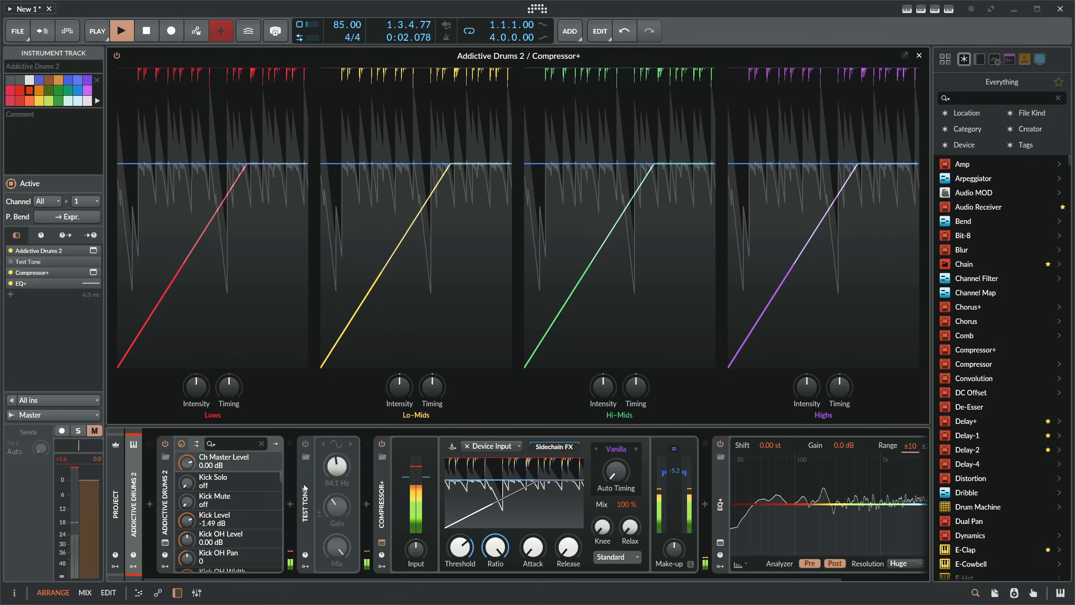
pyautogui.moveTo(461, 547); pyautogui.dragTo(461, 494)
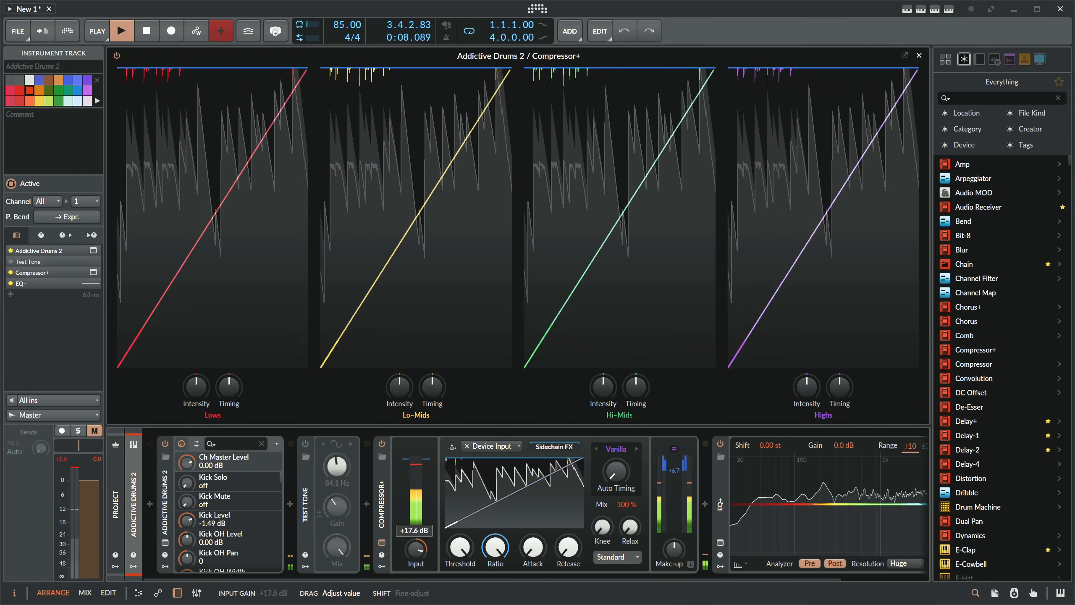
# - Push the compressor's input gain higher, return it to 0.0 dB, and set the VCA color mode to Saturate
pyautogui.moveTo(417, 554); pyautogui.dragTo(418, 521)
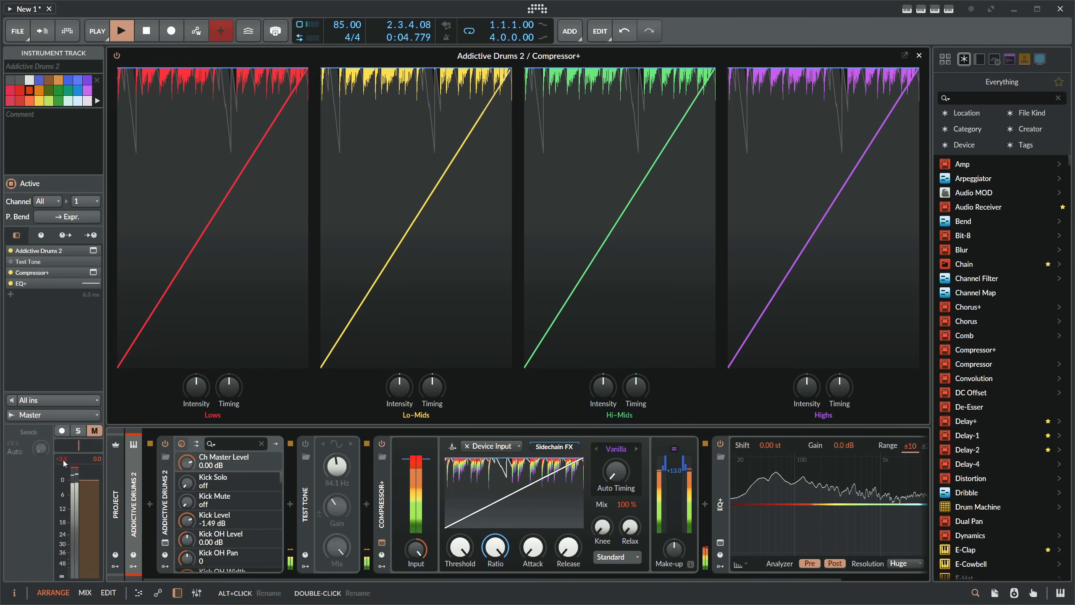
pyautogui.moveTo(61, 462)
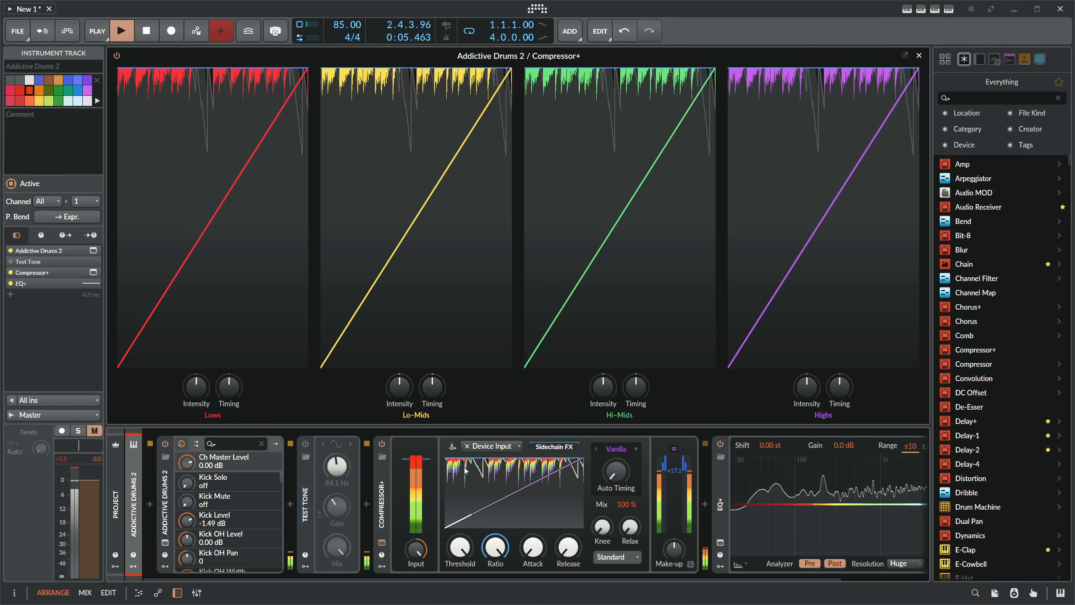
pyautogui.click(673, 449)
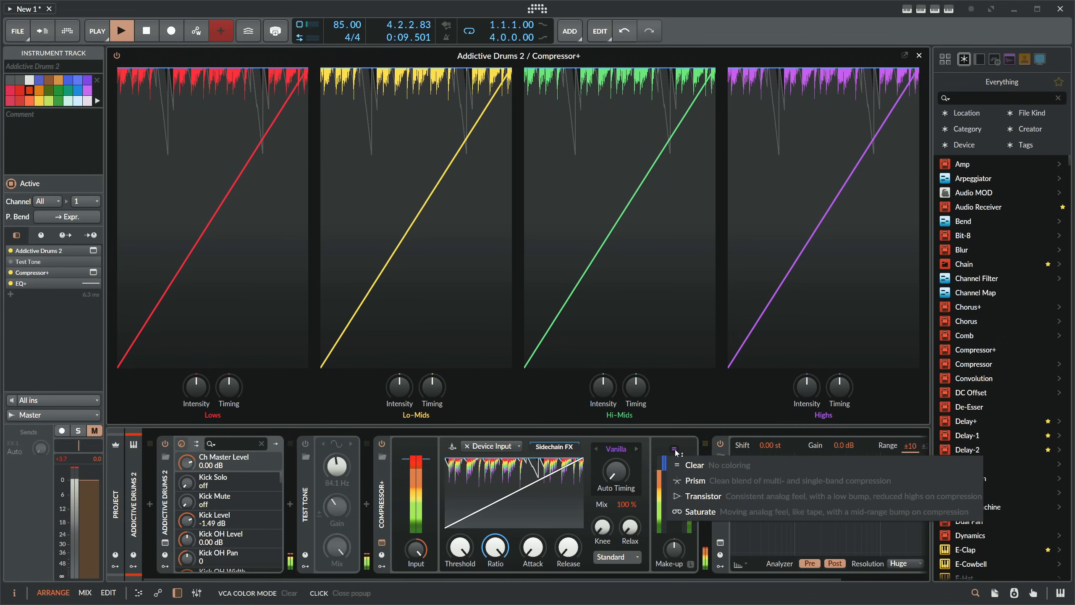
pyautogui.click(676, 453)
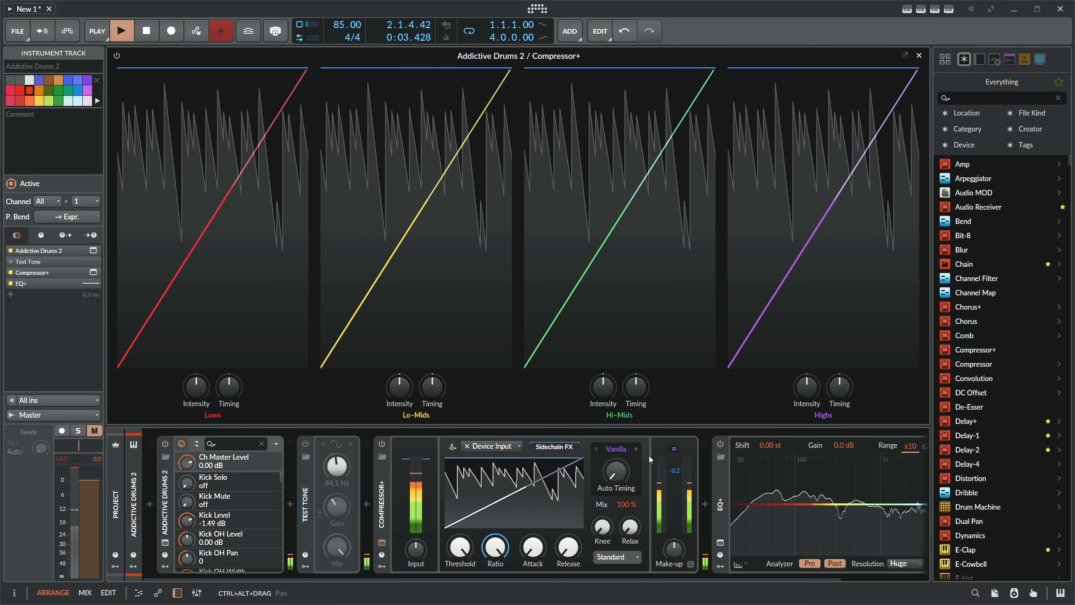
pyautogui.click(674, 449)
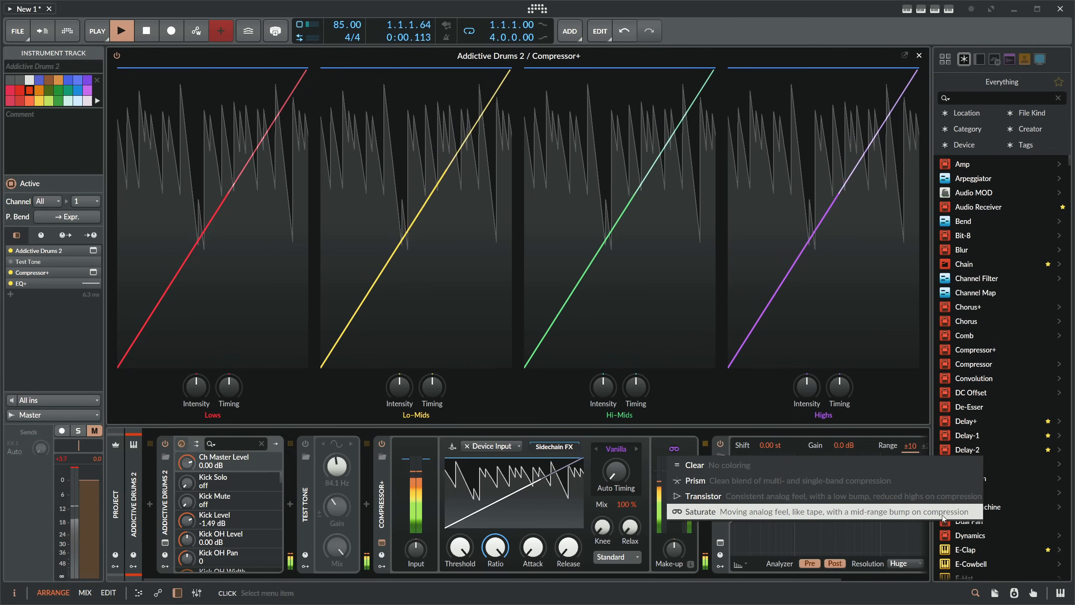
pyautogui.click(656, 442)
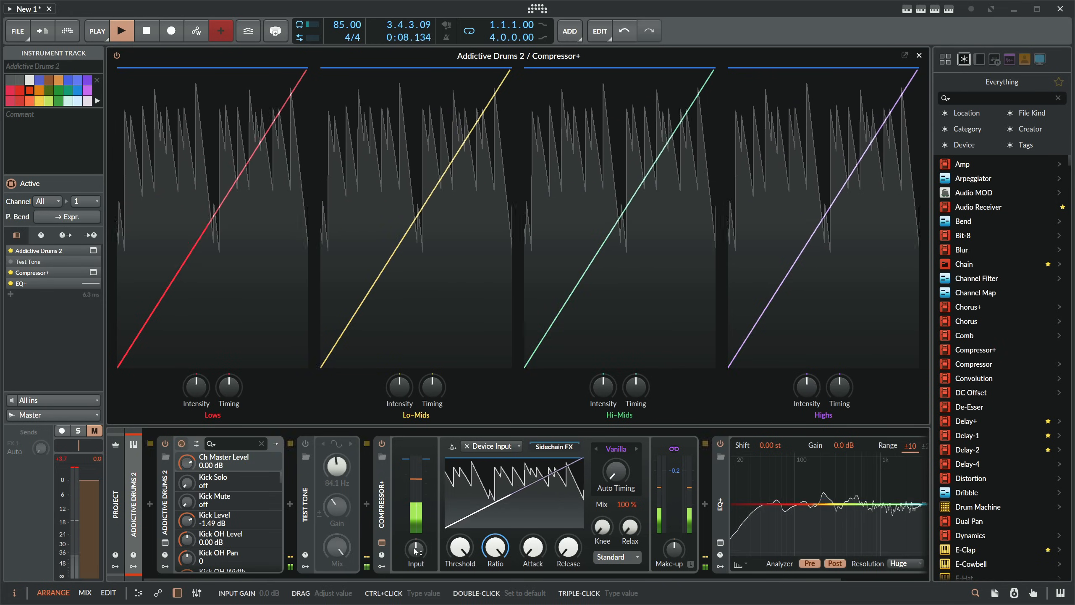
# - Unmute the drum track at a volume of -9.9 dB and lengthen the compressor's attack and release
pyautogui.moveTo(460, 547)
pyautogui.mouseDown()
pyautogui.moveTo(460, 567)
pyautogui.moveTo(460, 546)
pyautogui.mouseUp()
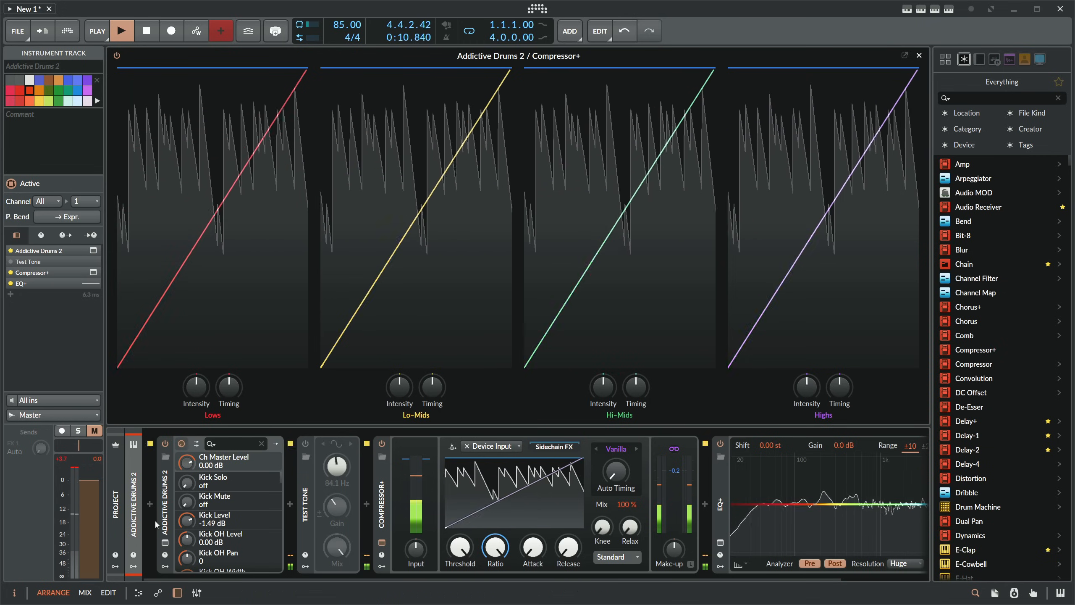
pyautogui.moveTo(88, 483); pyautogui.dragTo(88, 506)
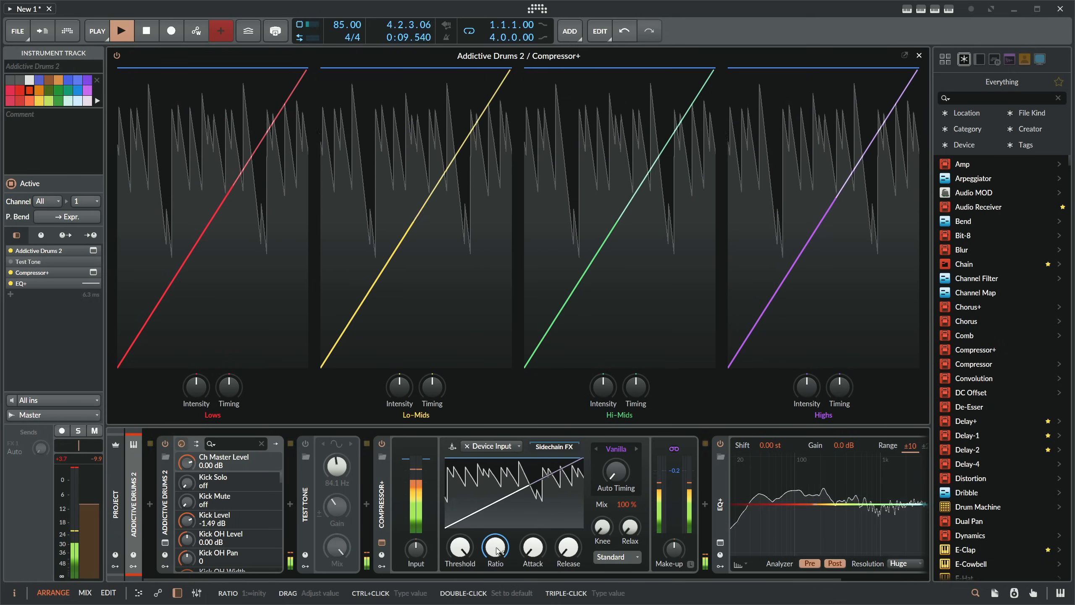
pyautogui.moveTo(568, 548); pyautogui.dragTo(568, 524)
pyautogui.moveTo(537, 550); pyautogui.dragTo(537, 533)
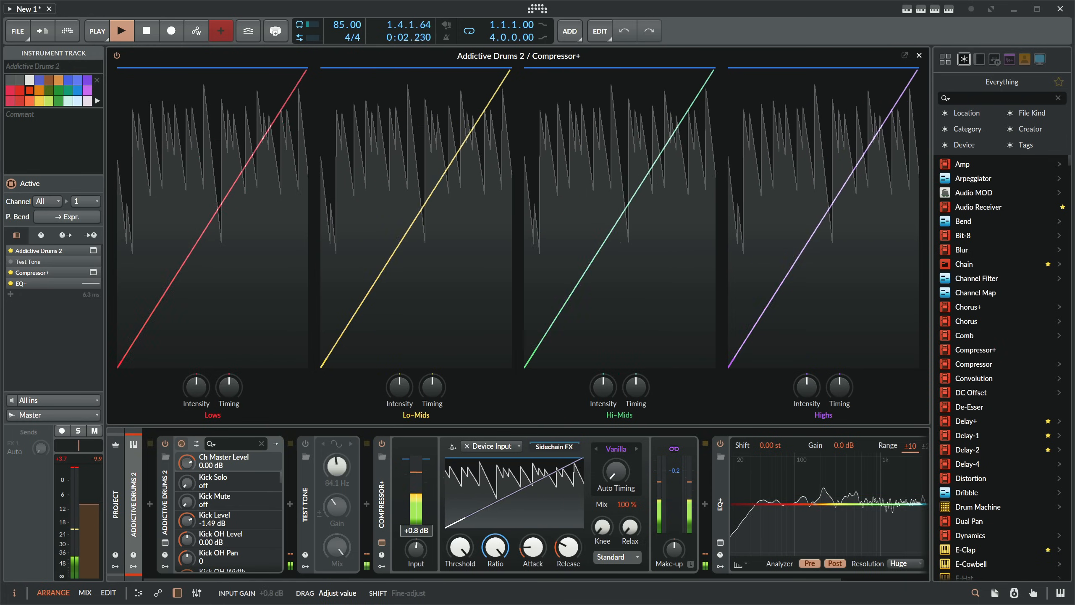
# - Test the compressor's input gain at +19.0 dB, lower its ratio, and return the input gain to 0.0 dB
pyautogui.moveTo(416, 549); pyautogui.dragTo(417, 513)
pyautogui.moveTo(495, 548); pyautogui.dragTo(567, 556)
pyautogui.moveTo(417, 550)
pyautogui.mouseDown()
pyautogui.moveTo(416, 541)
pyautogui.moveTo(418, 554)
pyautogui.mouseUp()
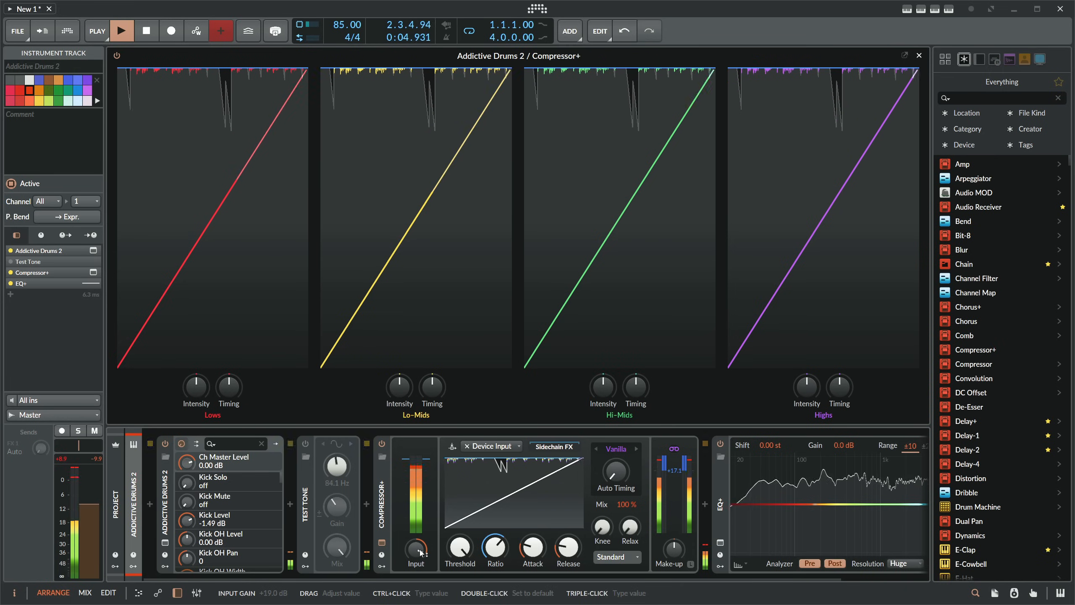
# - Lower the compressor's threshold to about -17.9 dB and raise its make-up gain to compensate
pyautogui.moveTo(461, 547); pyautogui.dragTo(460, 551)
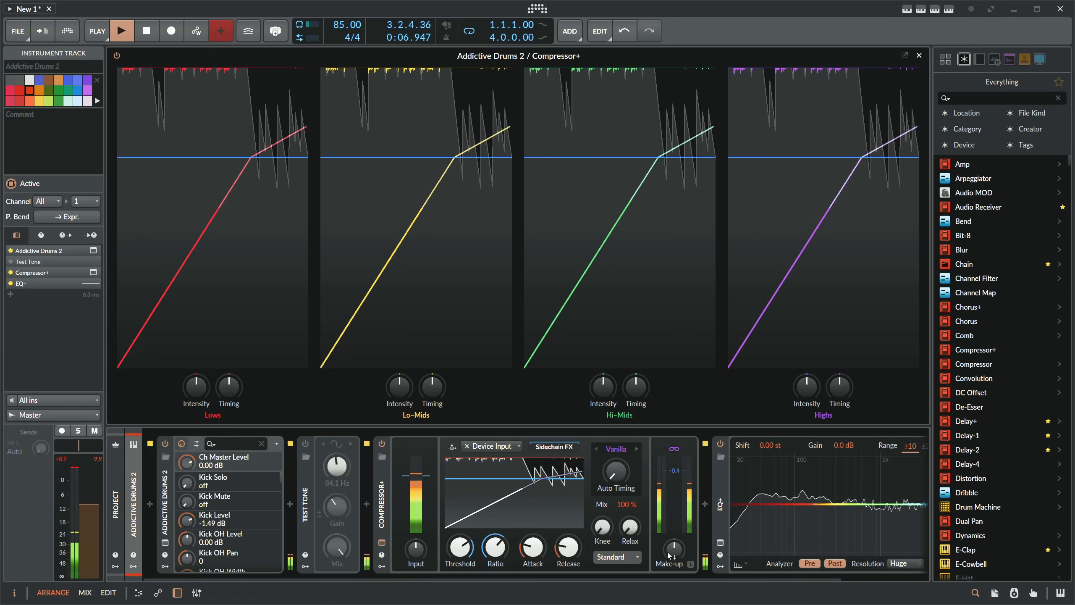
pyautogui.moveTo(674, 550); pyautogui.dragTo(675, 548)
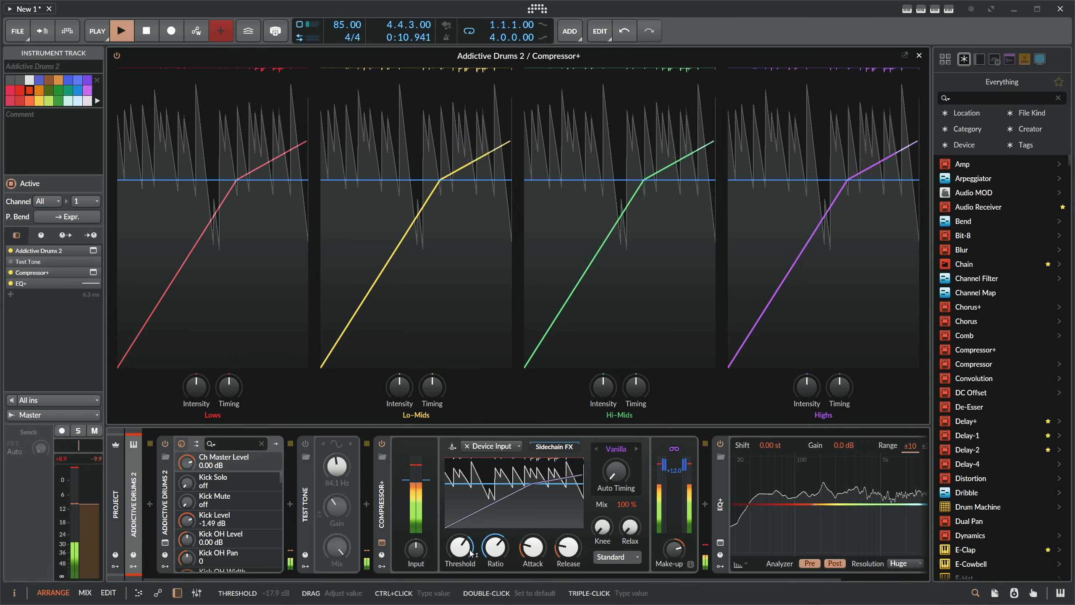
pyautogui.moveTo(460, 547); pyautogui.dragTo(461, 548)
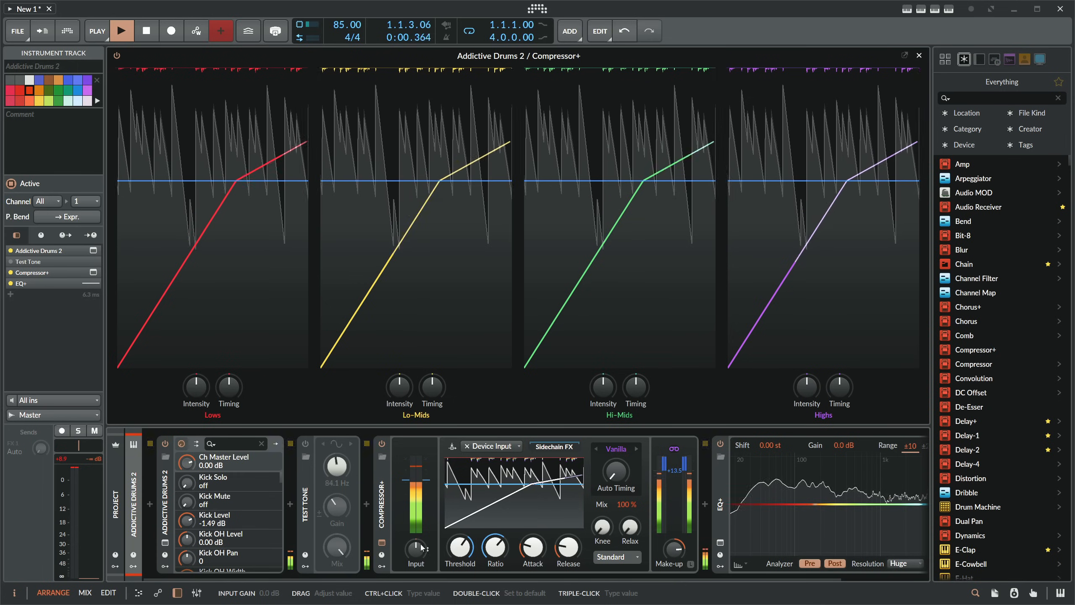
pyautogui.click(674, 450)
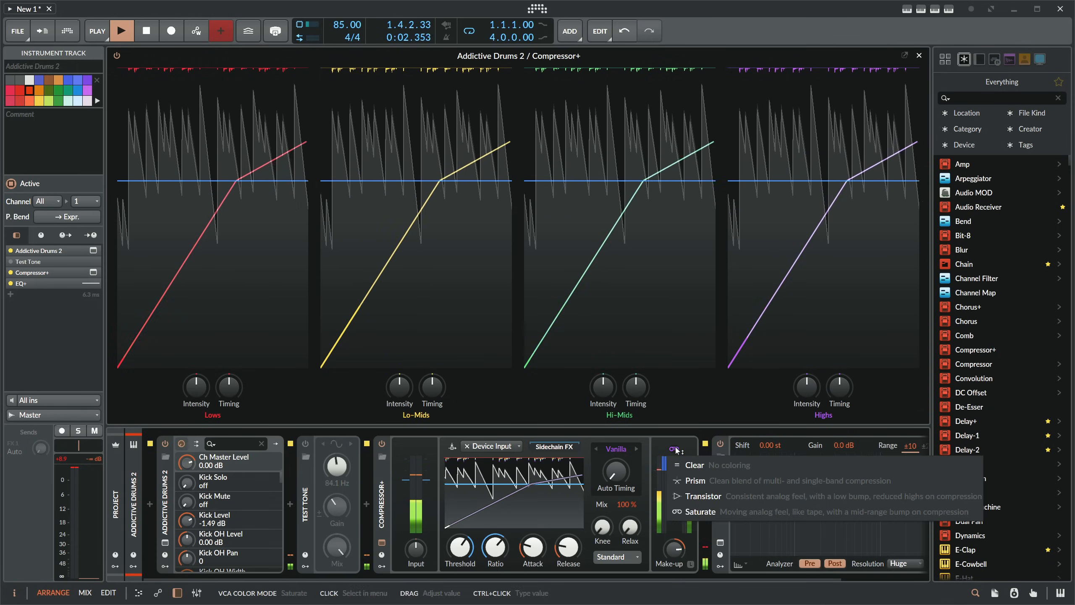
pyautogui.click(674, 451)
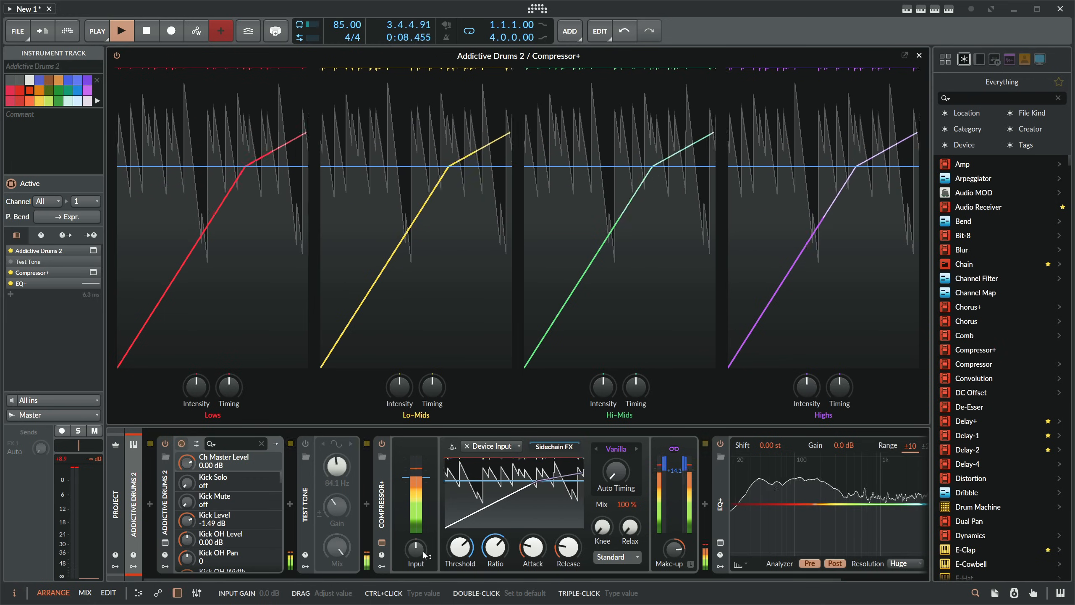
pyautogui.moveTo(618, 472); pyautogui.dragTo(618, 464)
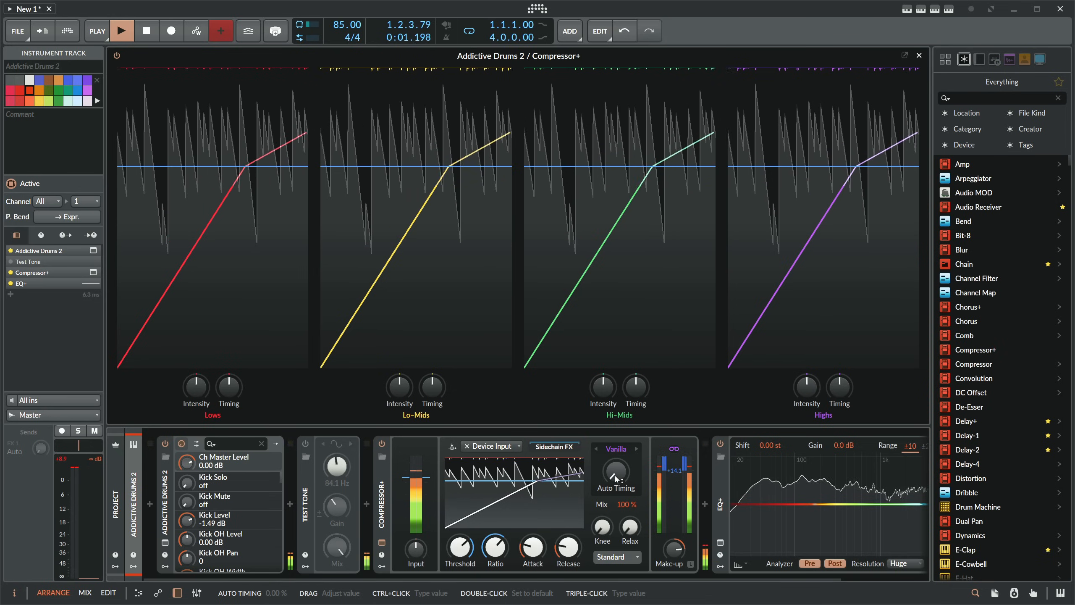
pyautogui.click(621, 453)
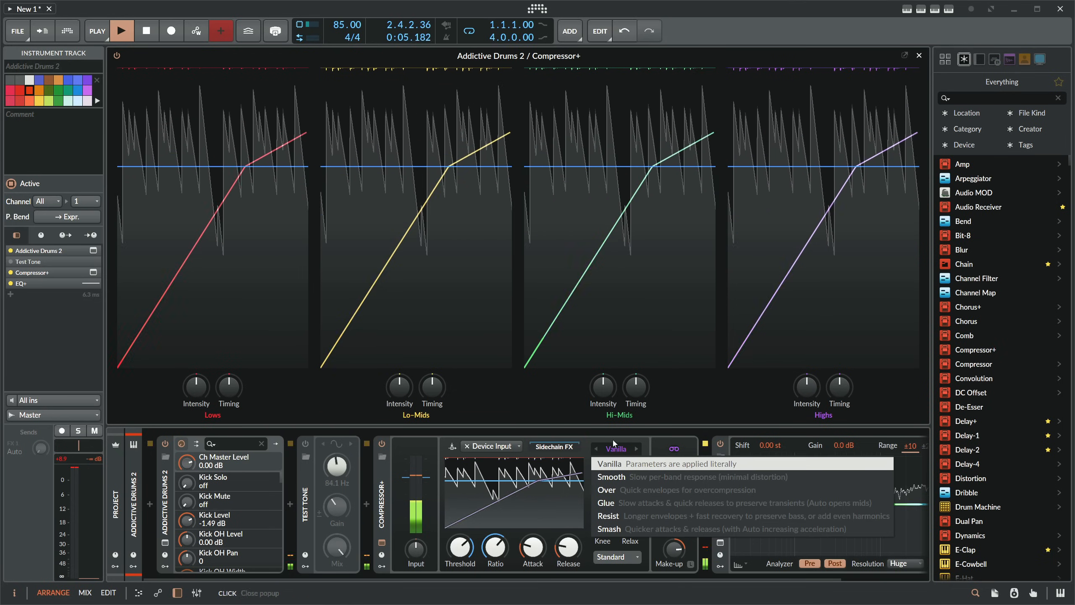
pyautogui.click(611, 445)
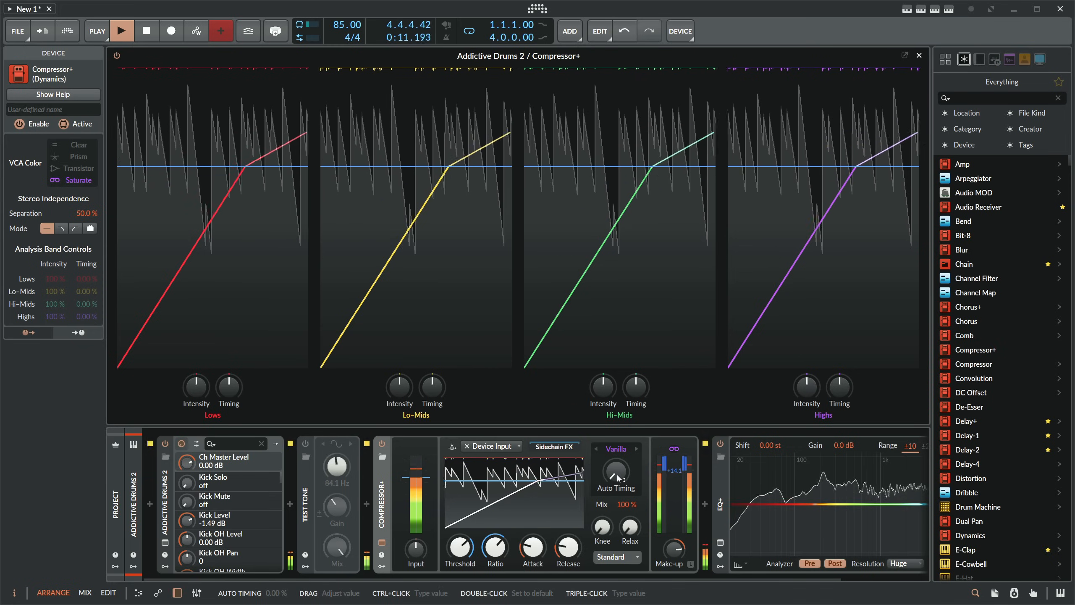
# - Switch the compressor's character mode from Vanilla to Smash
pyautogui.moveTo(615, 476); pyautogui.dragTo(616, 475)
pyautogui.click(616, 450)
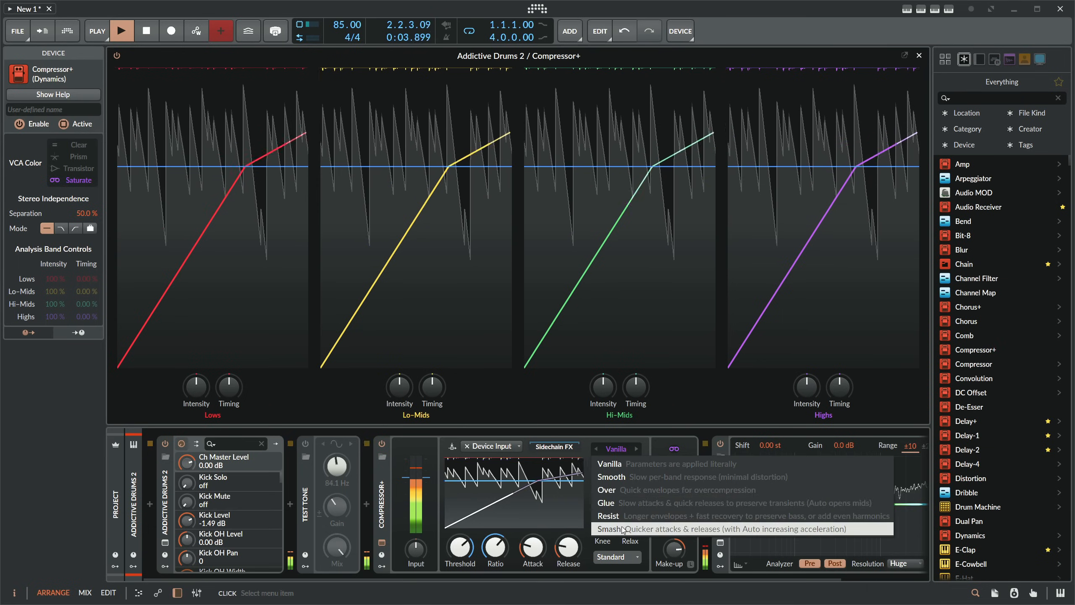
pyautogui.click(628, 528)
pyautogui.click(614, 449)
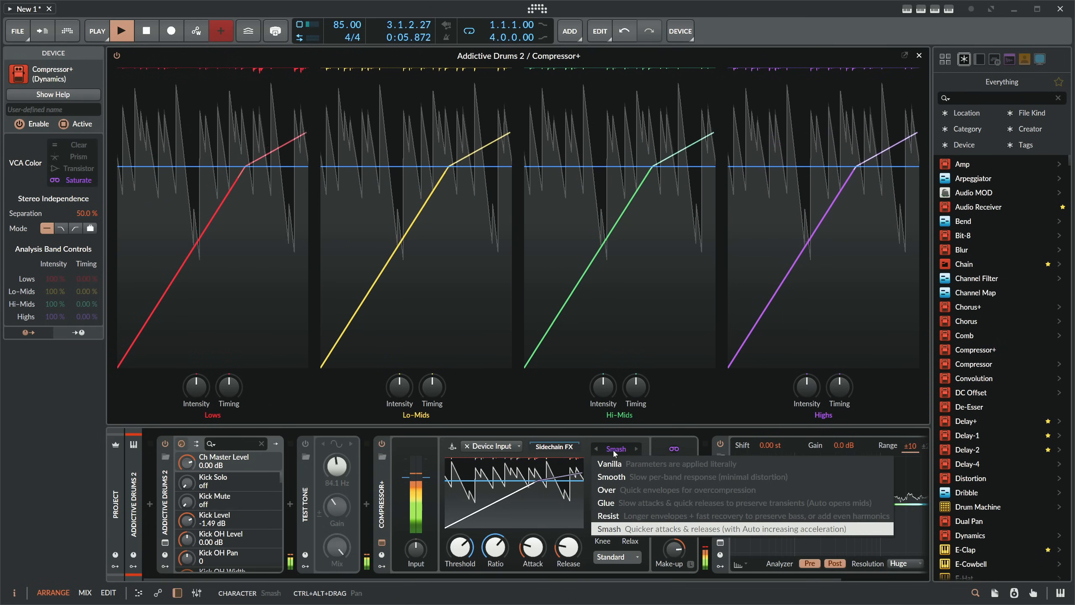
pyautogui.click(611, 446)
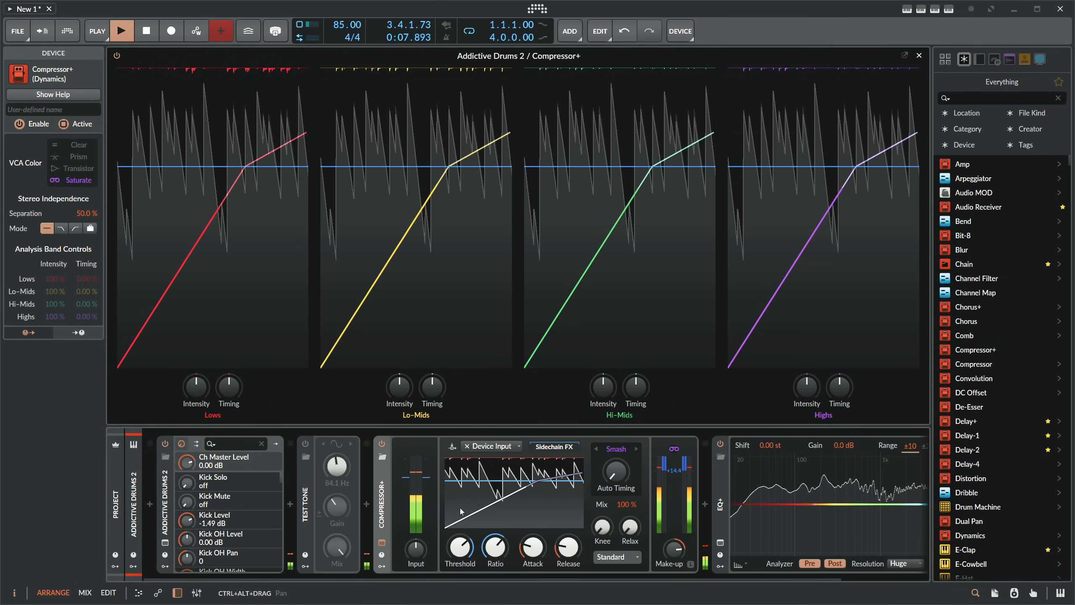
# - Change the compressor's character mode to Glue, try a higher Auto Timing, and reset it to 0.00 %
pyautogui.click(614, 450)
pyautogui.click(620, 490)
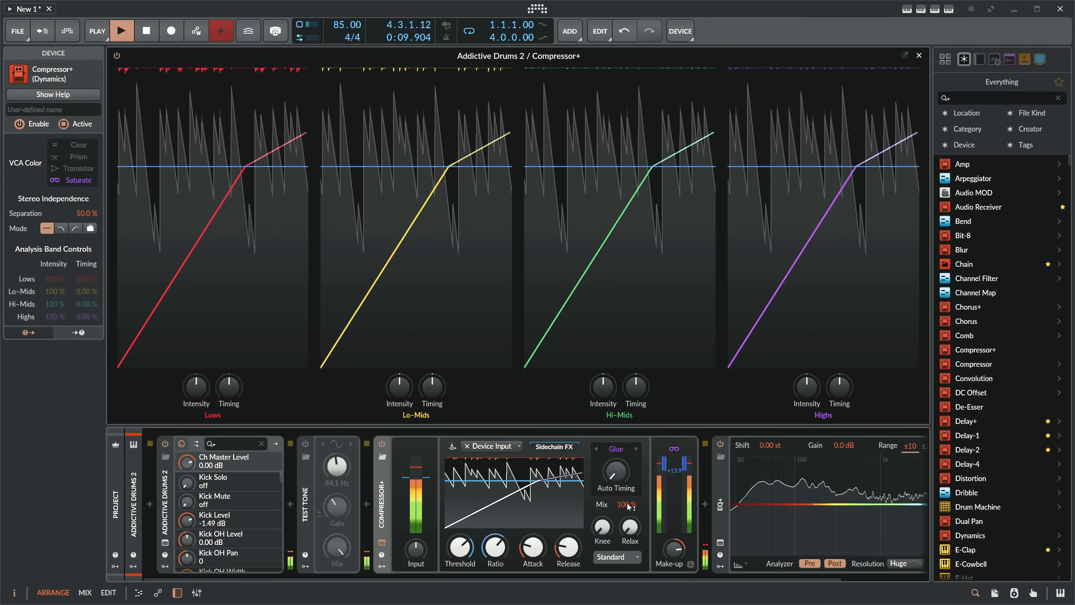
pyautogui.moveTo(612, 472); pyautogui.dragTo(636, 484)
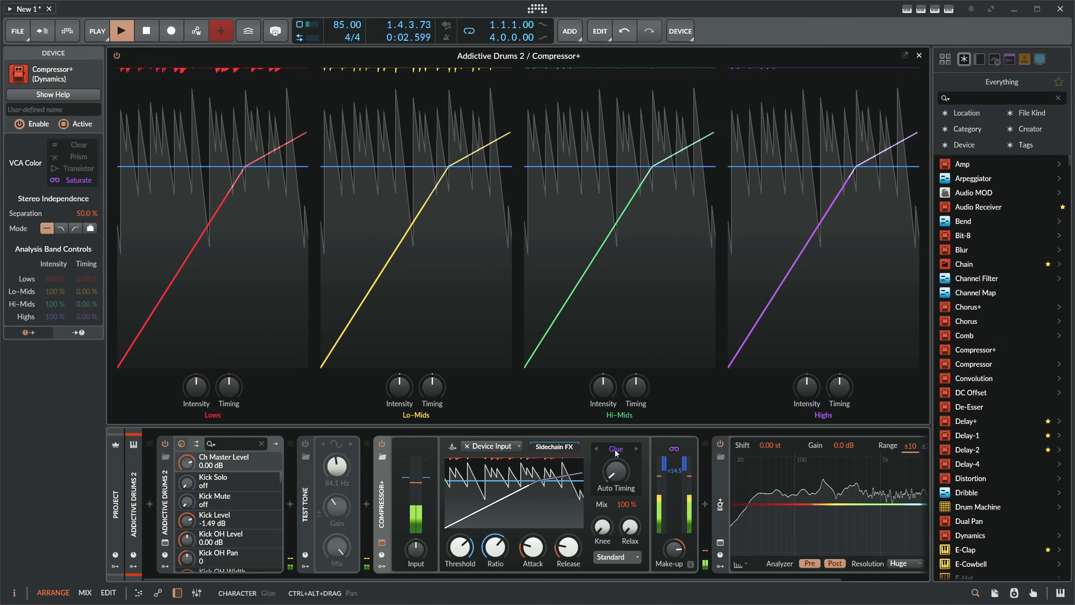
pyautogui.doubleClick(625, 474)
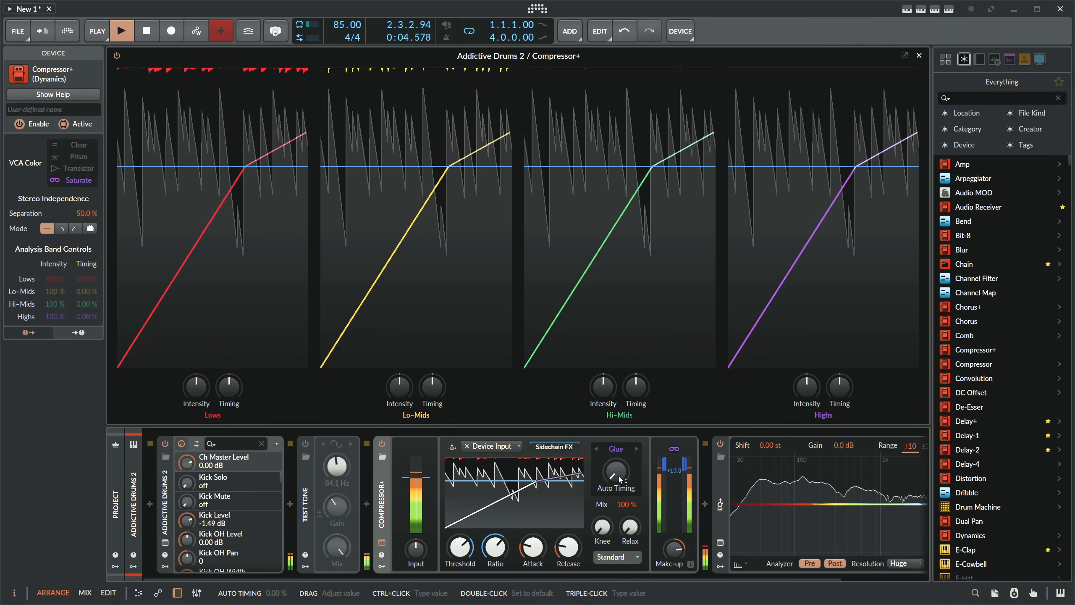
# - Set the compressor's character mode to Over and raise Auto Timing to its maximum
pyautogui.click(616, 451)
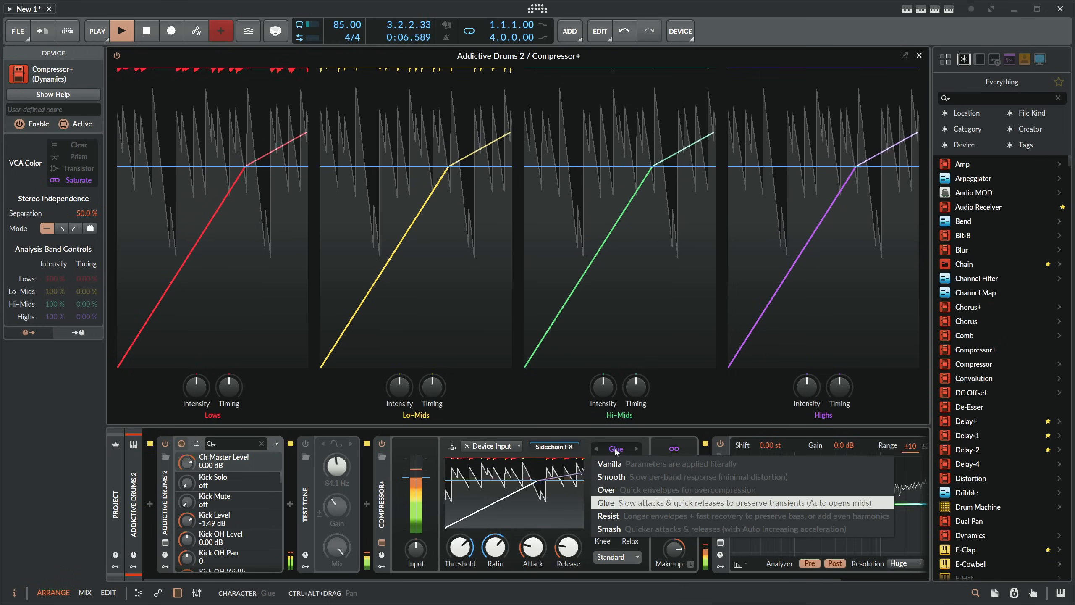
pyautogui.click(626, 489)
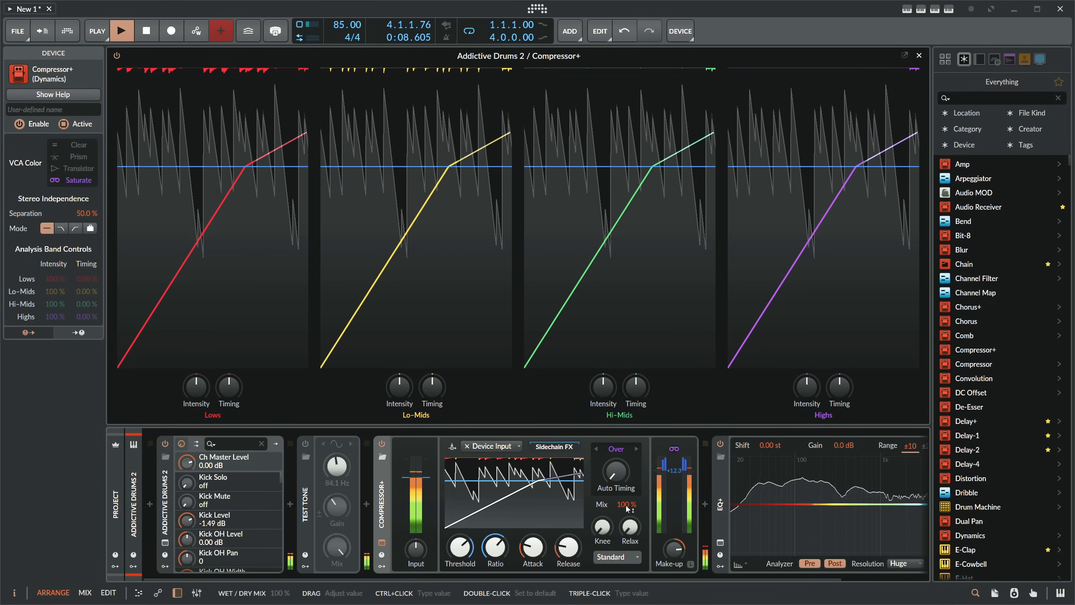
pyautogui.moveTo(616, 471); pyautogui.dragTo(616, 459)
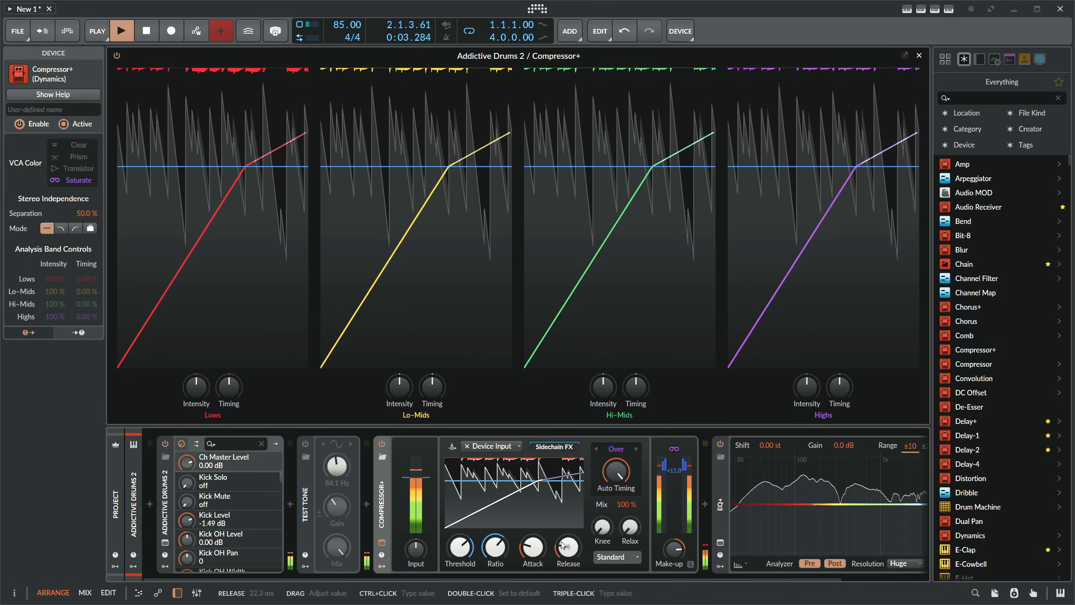
# - Lower the drum track's volume to -15.1 dB and rebalance the compressor with more input gain and its make-up gain reset
pyautogui.click(134, 508)
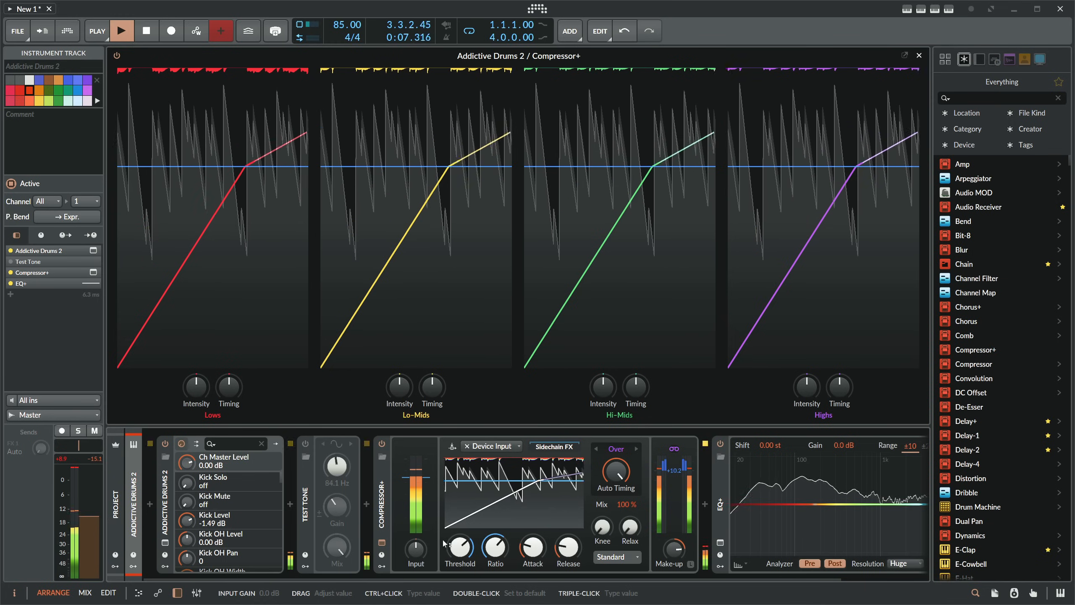
pyautogui.moveTo(425, 557); pyautogui.dragTo(417, 534)
pyautogui.doubleClick(674, 550)
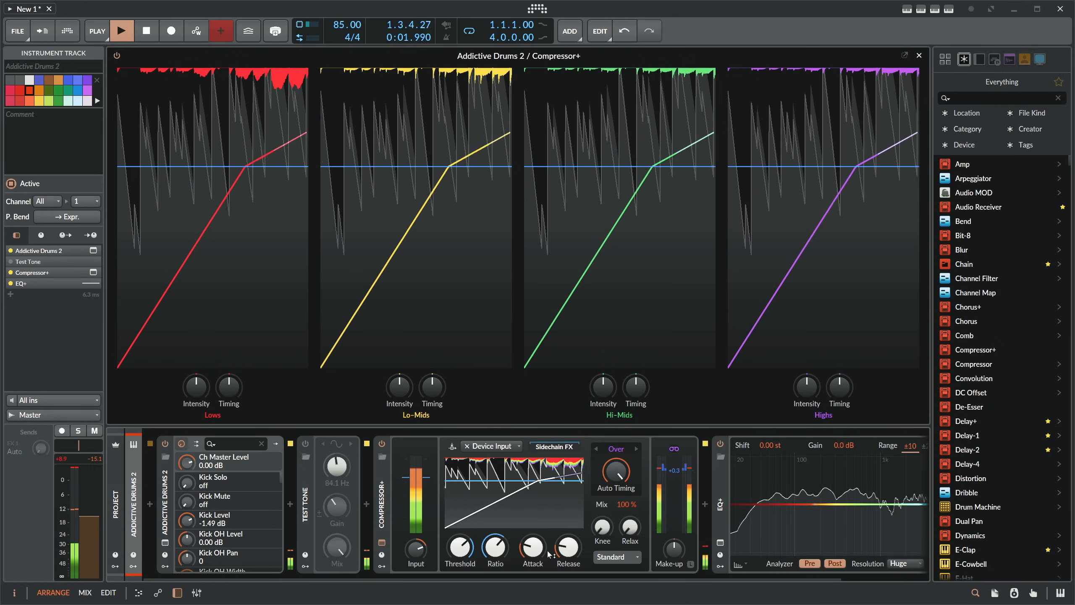
# - Lengthen the compressor's attack and release to smooth the gain reduction on the drums
pyautogui.moveTo(533, 547); pyautogui.dragTo(533, 544)
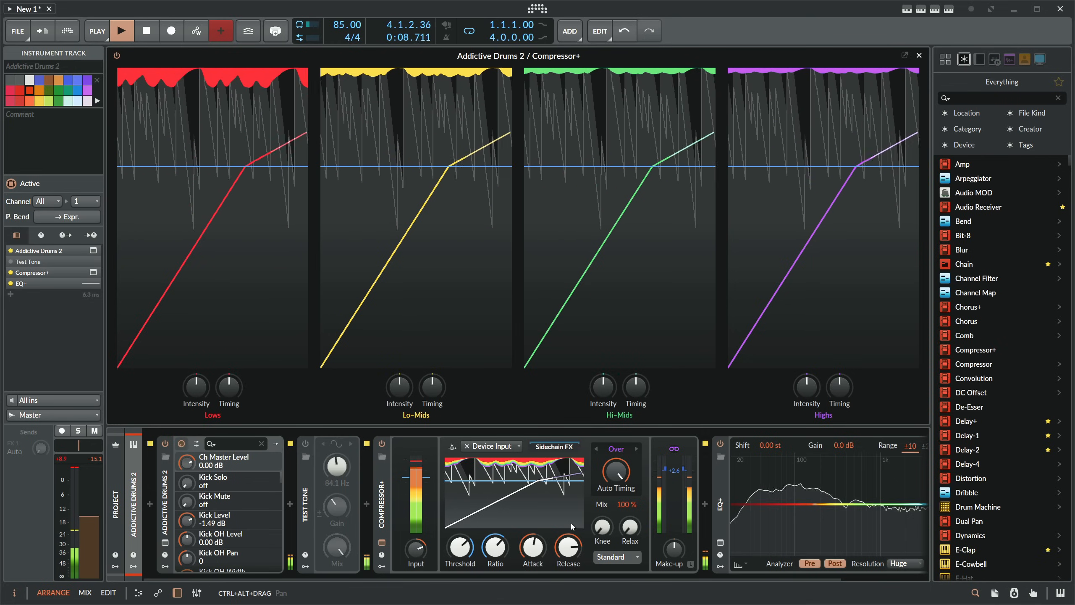
pyautogui.moveTo(533, 546); pyautogui.dragTo(566, 550)
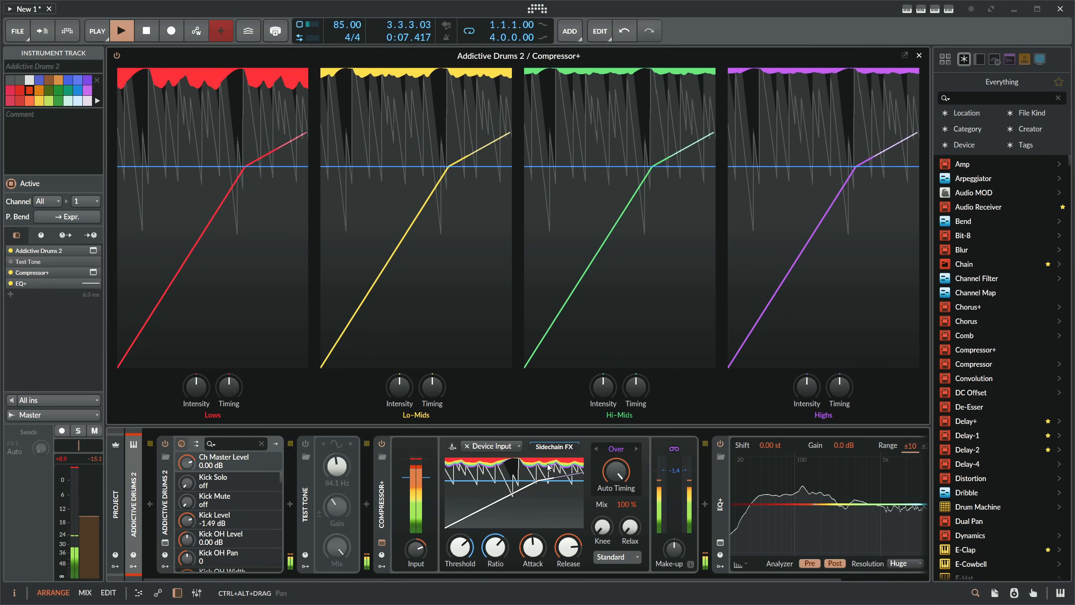
# - Shorten the compressor's attack to the minimum, set its release to 0.00 ms, and turn Auto Timing down to zero
pyautogui.moveTo(532, 547); pyautogui.dragTo(532, 572)
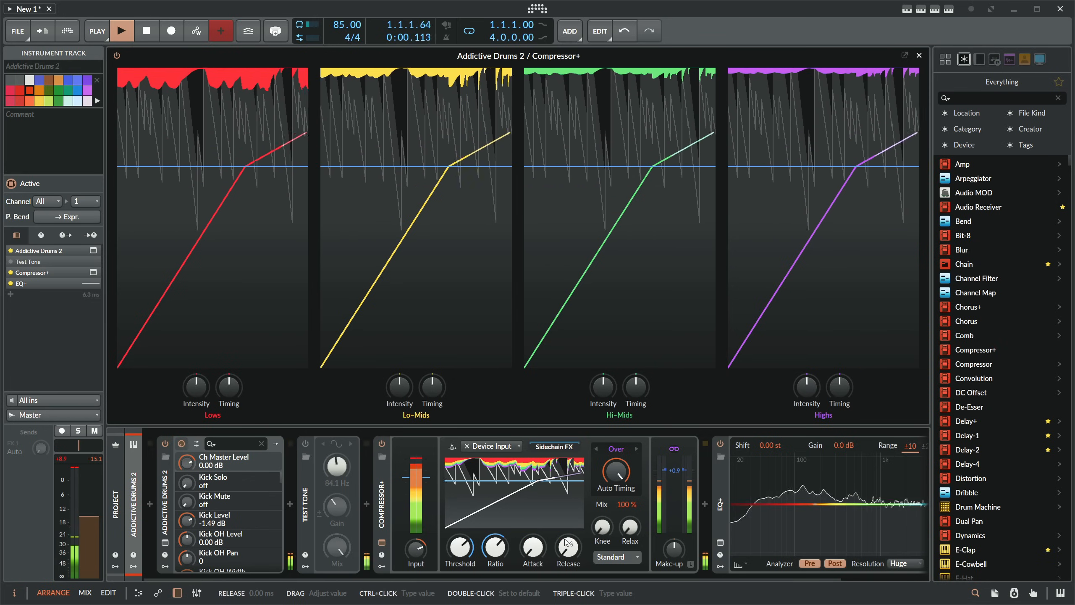
pyautogui.click(572, 550)
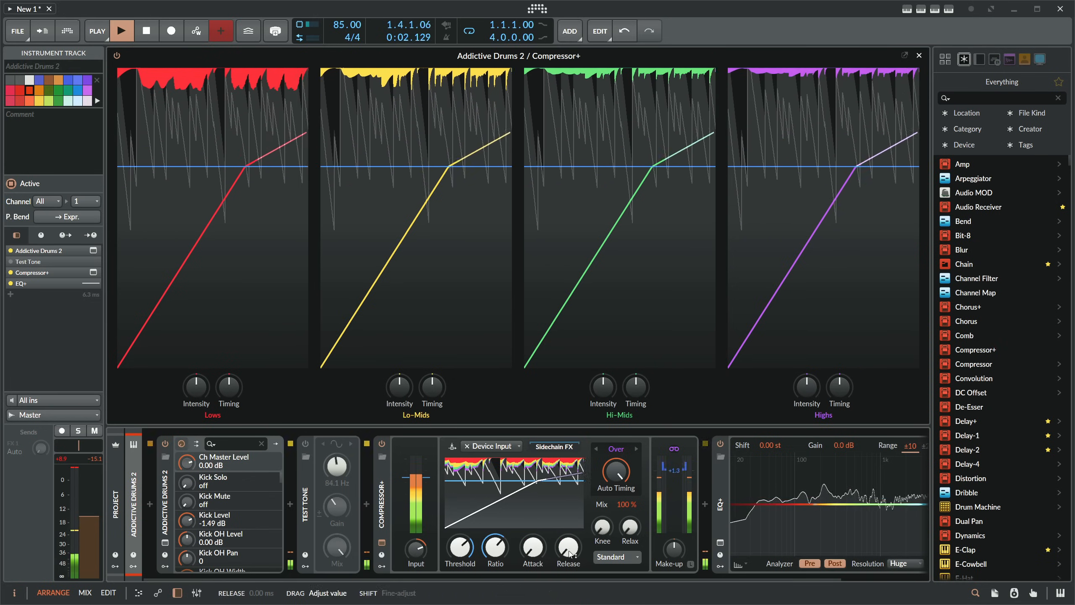
pyautogui.click(571, 550)
pyautogui.click(534, 549)
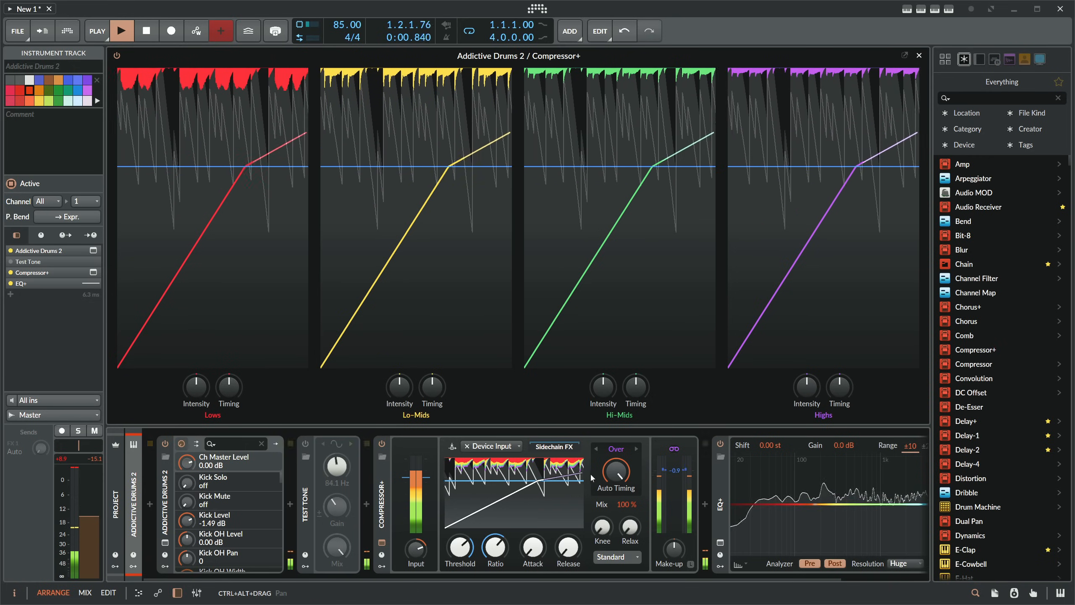
pyautogui.moveTo(607, 465); pyautogui.dragTo(606, 551)
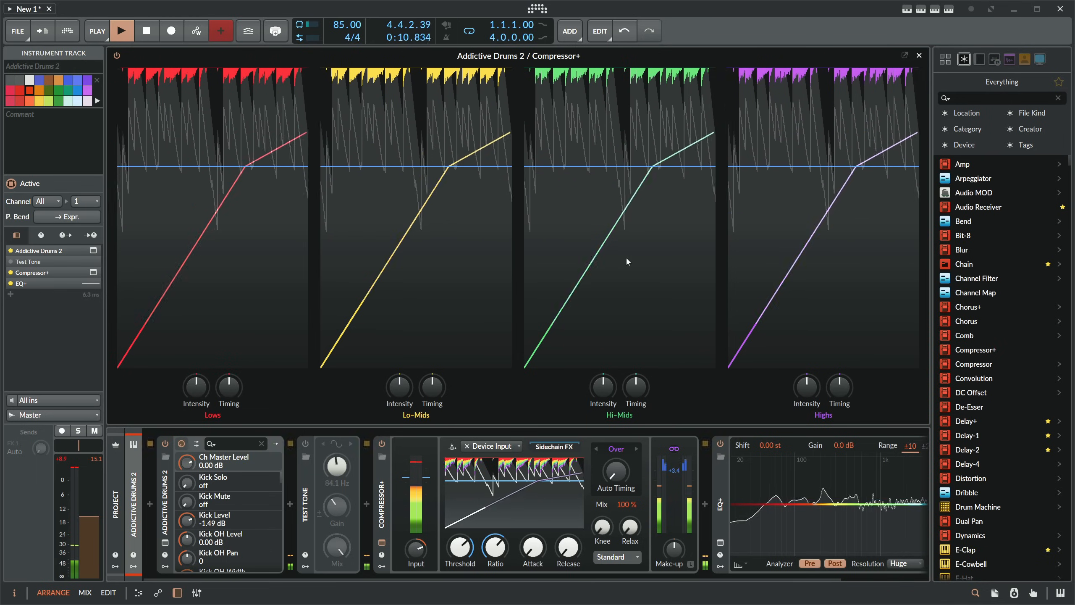
# - Raise the compressor's Auto Timing to 100 % while the drum loop plays
pyautogui.moveTo(568, 547)
pyautogui.mouseDown()
pyautogui.moveTo(568, 522)
pyautogui.moveTo(568, 548)
pyautogui.mouseUp()
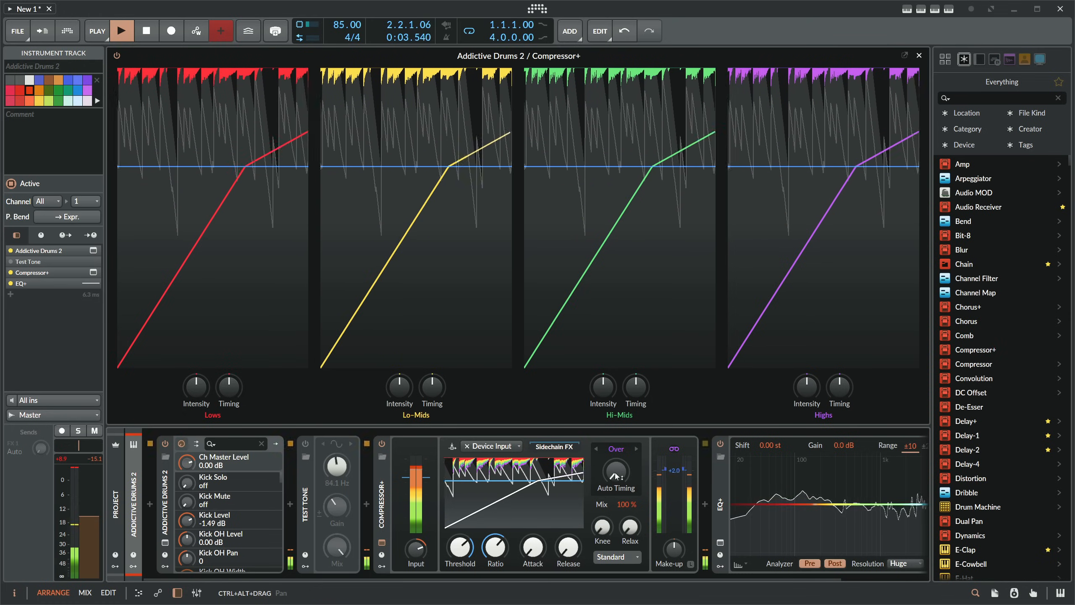
pyautogui.moveTo(616, 472); pyautogui.dragTo(615, 419)
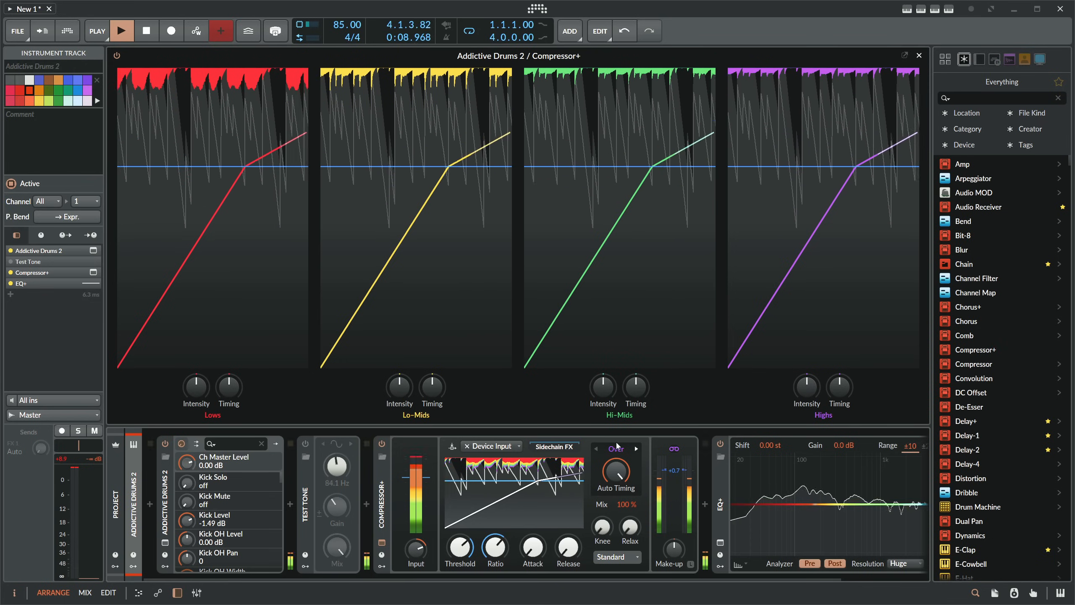
# - Insert an Over distortion device between Compressor+ and EQ+, with its clipping threshold at 0.0 dB
pyautogui.click(705, 506)
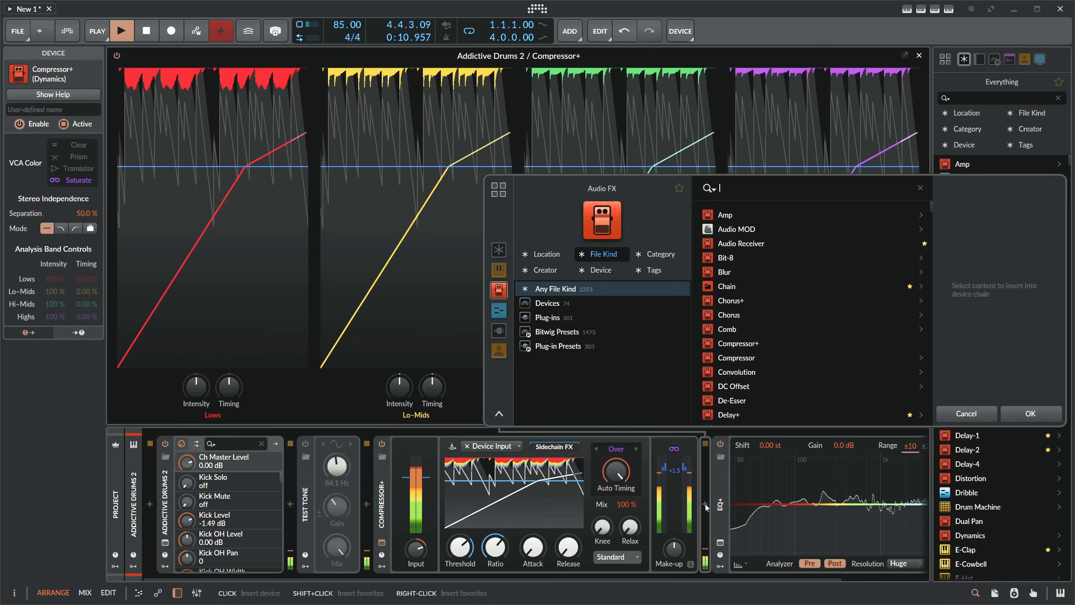
pyautogui.write('over')
pyautogui.press('Return')
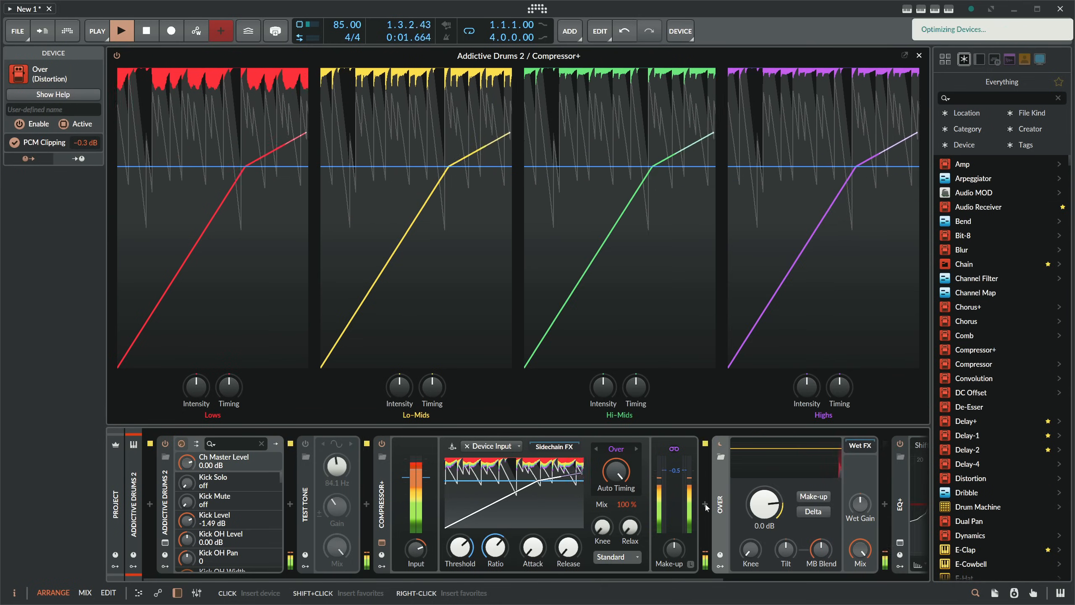
pyautogui.moveTo(605, 578); pyautogui.dragTo(678, 578)
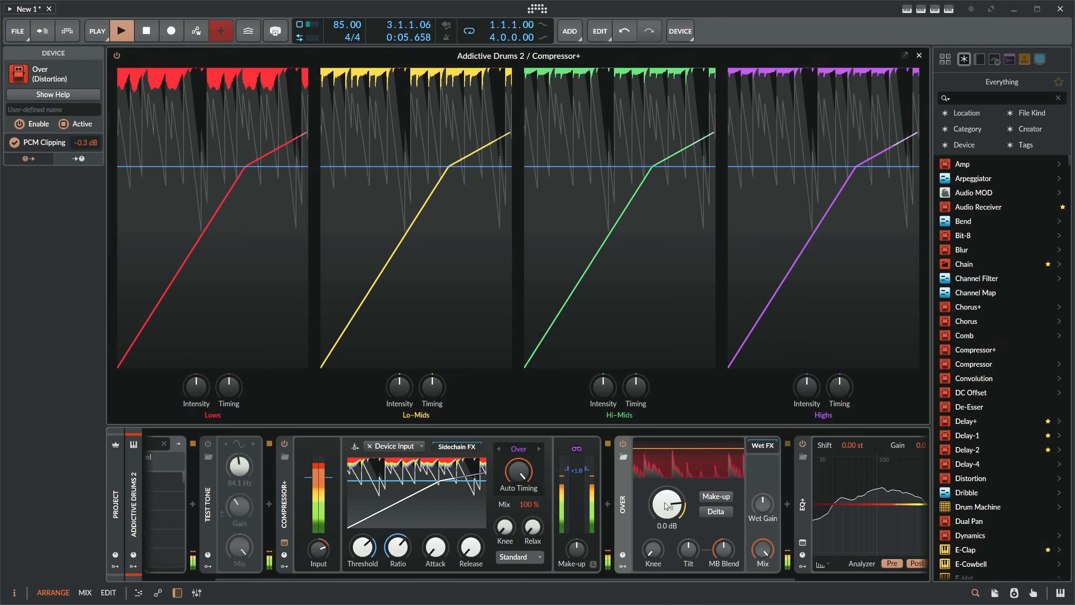
pyautogui.tripleClick(676, 503)
pyautogui.press('Return')
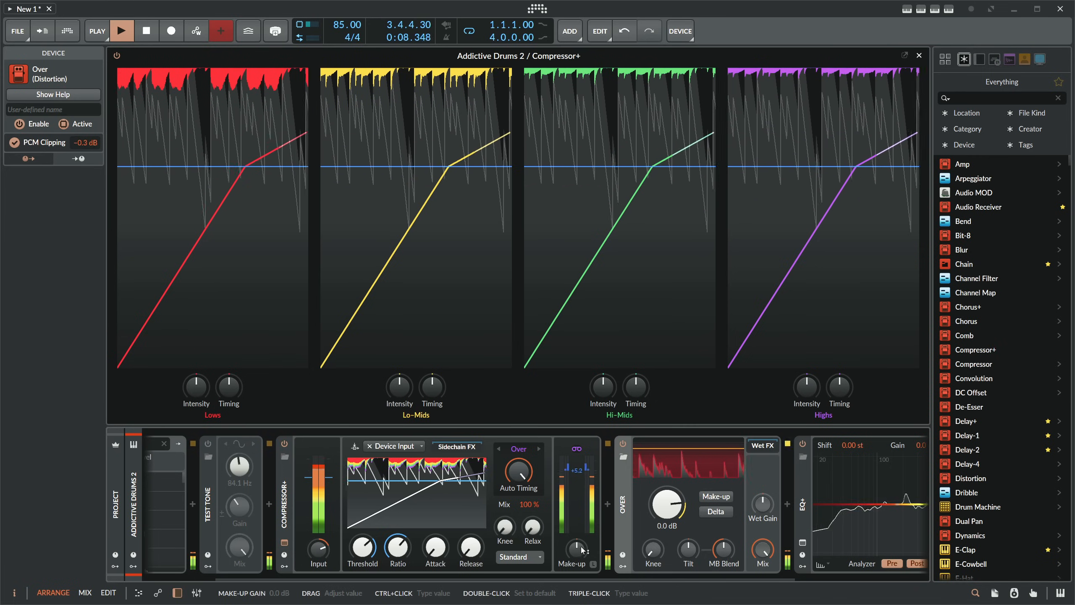
# - Raise the compressor's make-up gain to drive the drums harder into the Over clipper
pyautogui.click(156, 515)
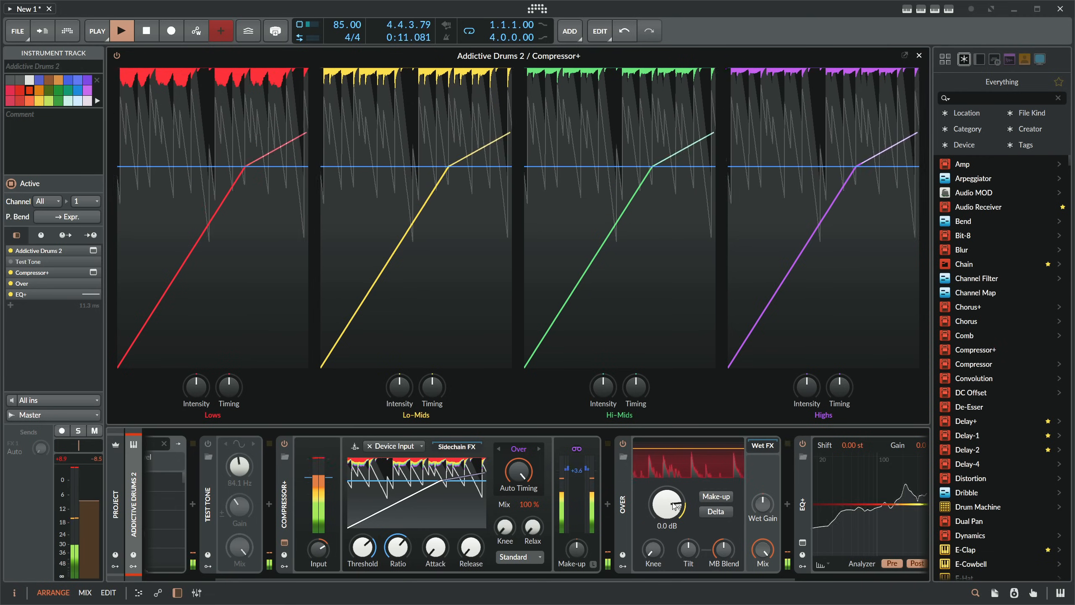
pyautogui.moveTo(577, 551); pyautogui.dragTo(577, 524)
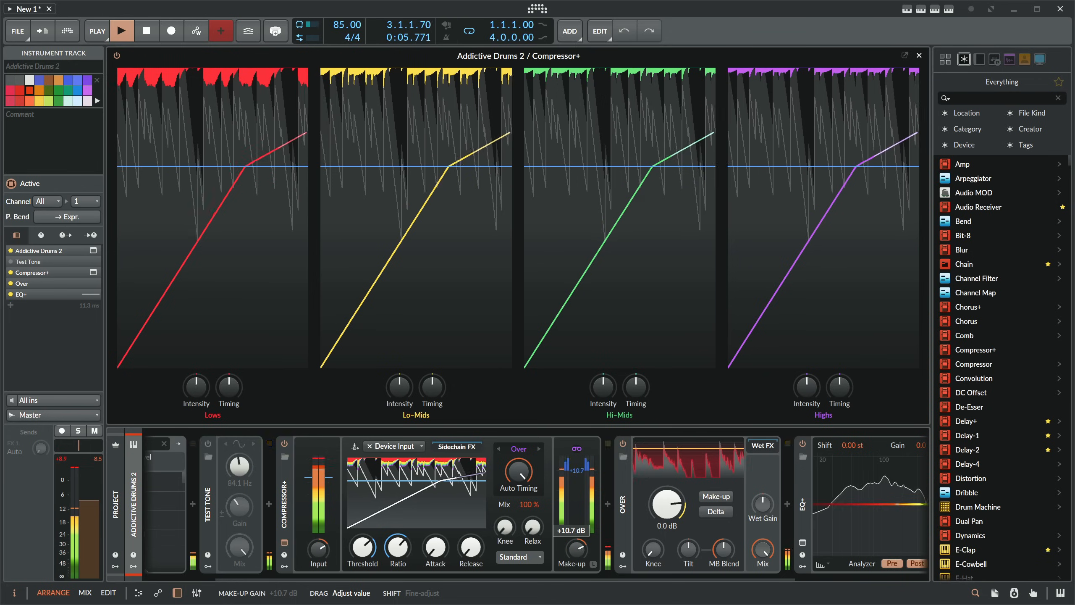
pyautogui.moveTo(577, 523); pyautogui.dragTo(577, 542)
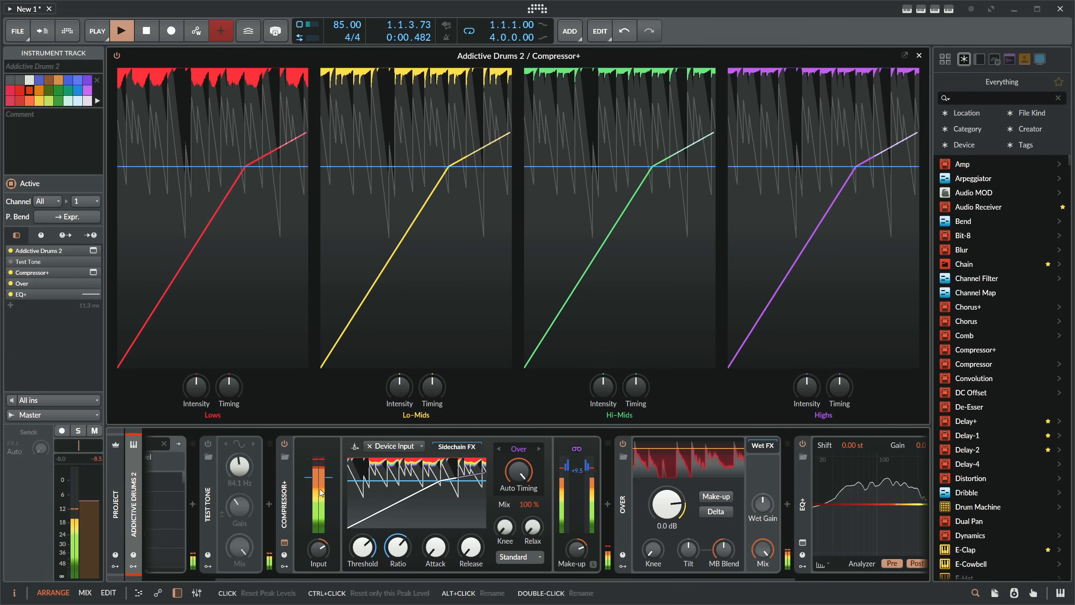
pyautogui.moveTo(577, 549); pyautogui.dragTo(577, 548)
# - Set the drum track's volume to 0 dB
pyautogui.moveTo(682, 578)
pyautogui.mouseDown()
pyautogui.moveTo(837, 578)
pyautogui.moveTo(672, 578)
pyautogui.mouseUp()
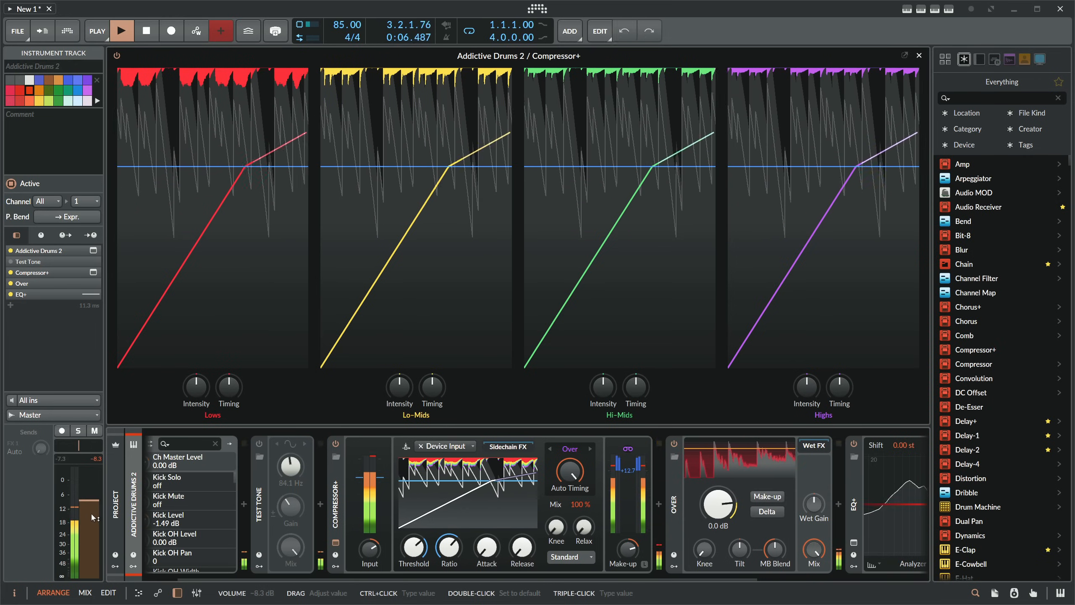
pyautogui.moveTo(93, 507); pyautogui.dragTo(91, 495)
pyautogui.keyDown('ctrl'); pyautogui.click(90, 494); pyautogui.keyUp('ctrl')
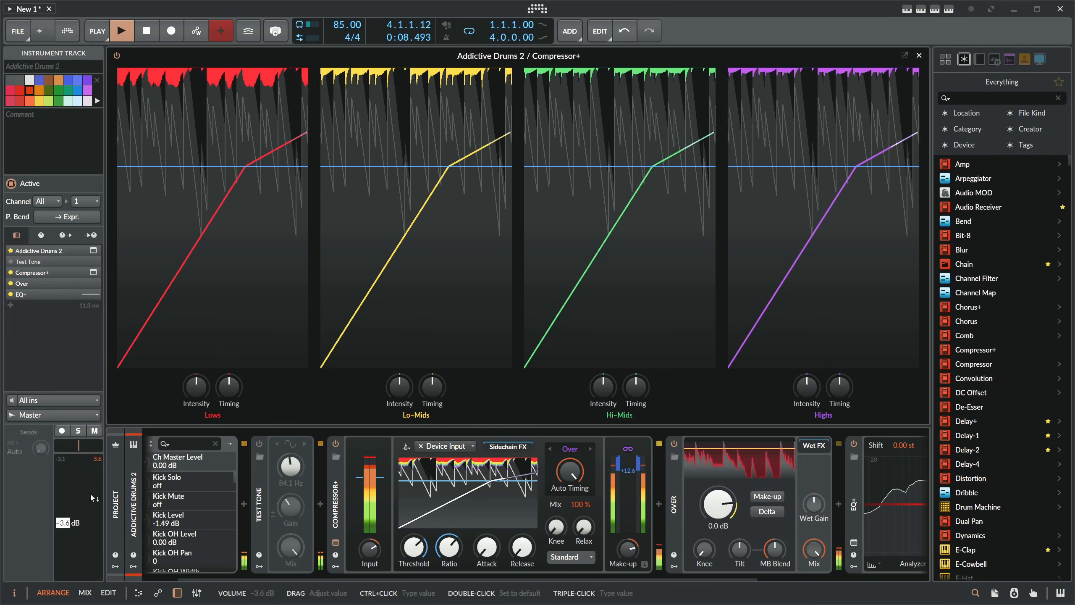
pyautogui.write('0 dB')
pyautogui.press('Return')
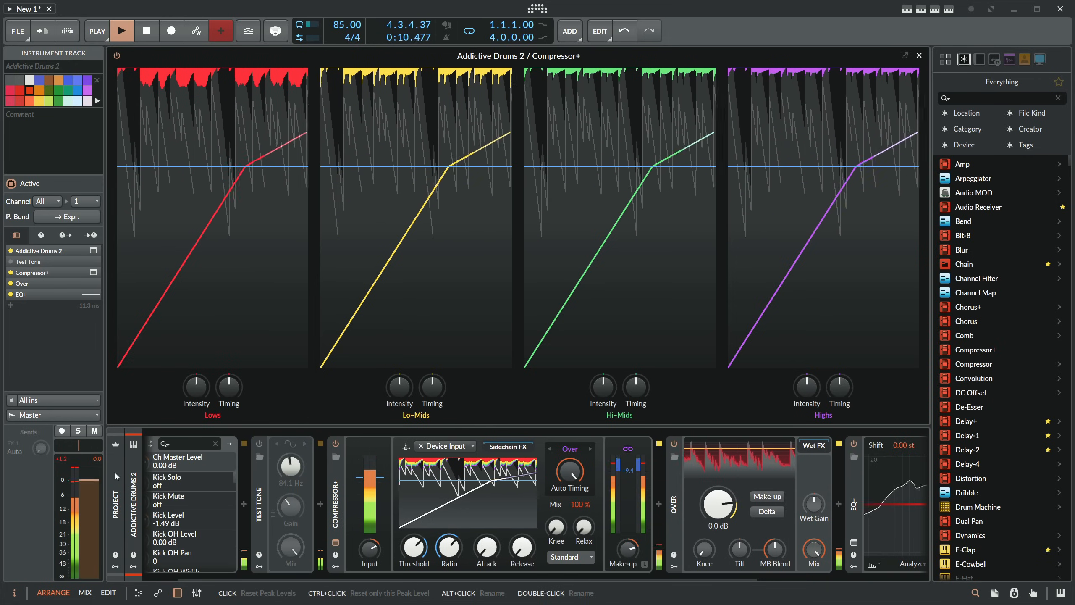
# - Delete the EQ+ device from the end of the drum track's device chain
pyautogui.hscroll(5, 625, 508)
pyautogui.click(624, 508)
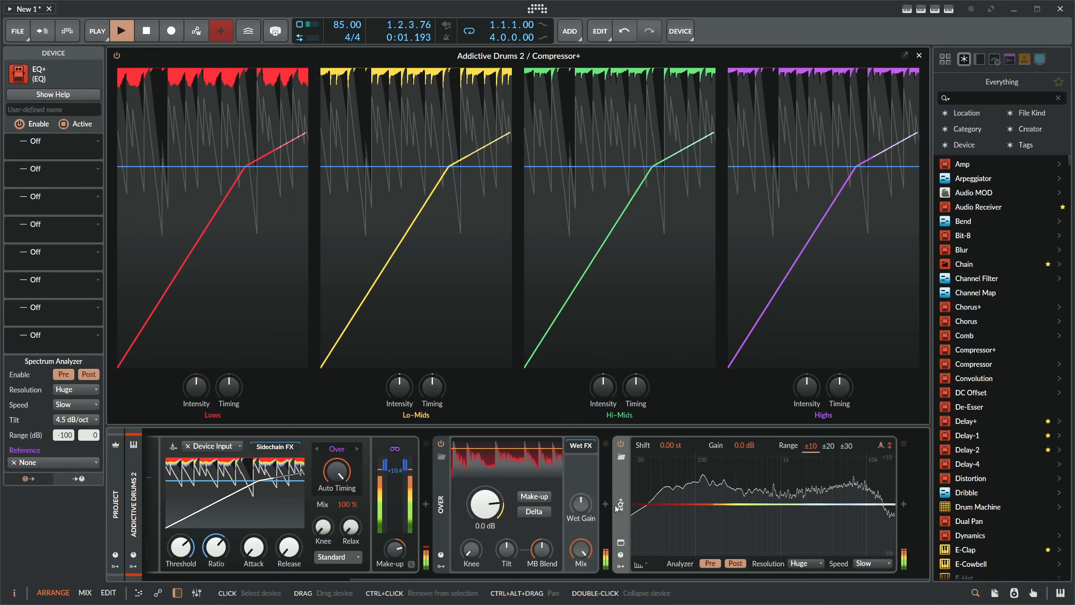
pyautogui.press('Delete')
pyautogui.click(132, 490)
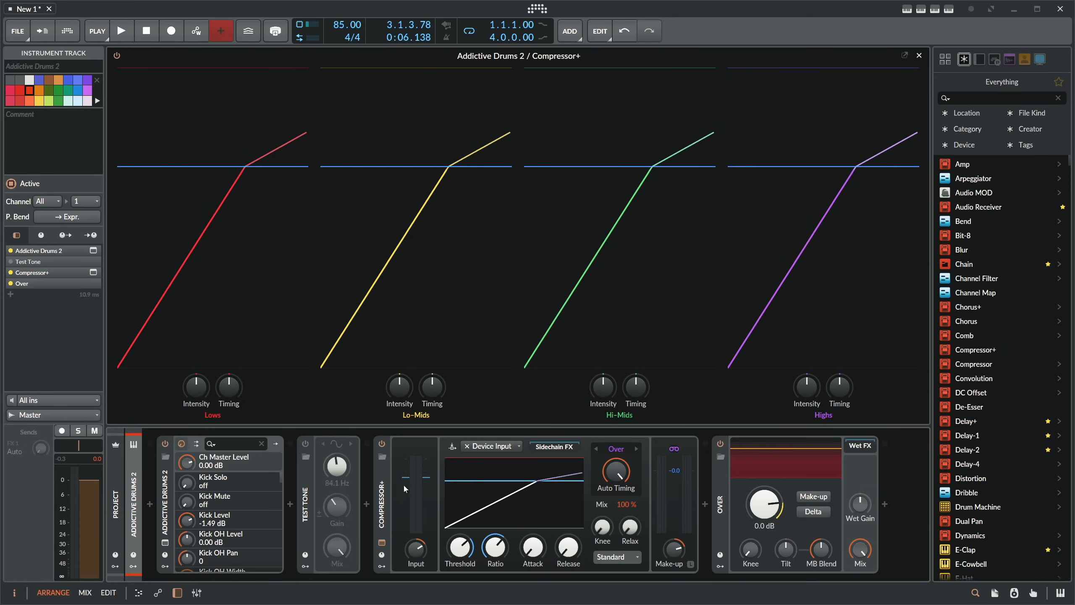
# - Raise the compressor's ratio to its maximum so the curve is flat above the threshold
pyautogui.click(721, 506)
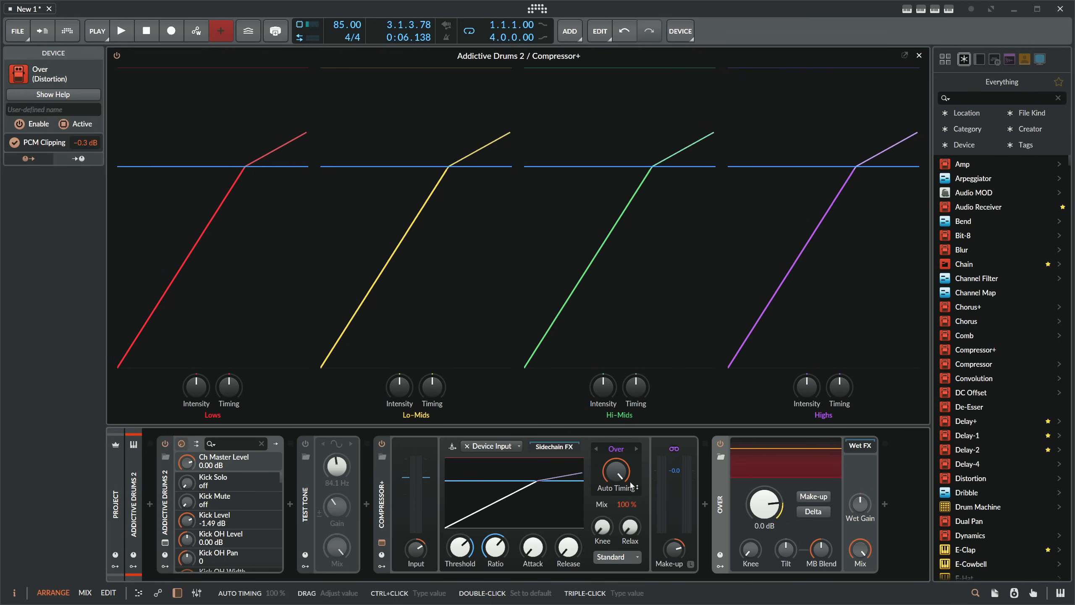
pyautogui.click(532, 547)
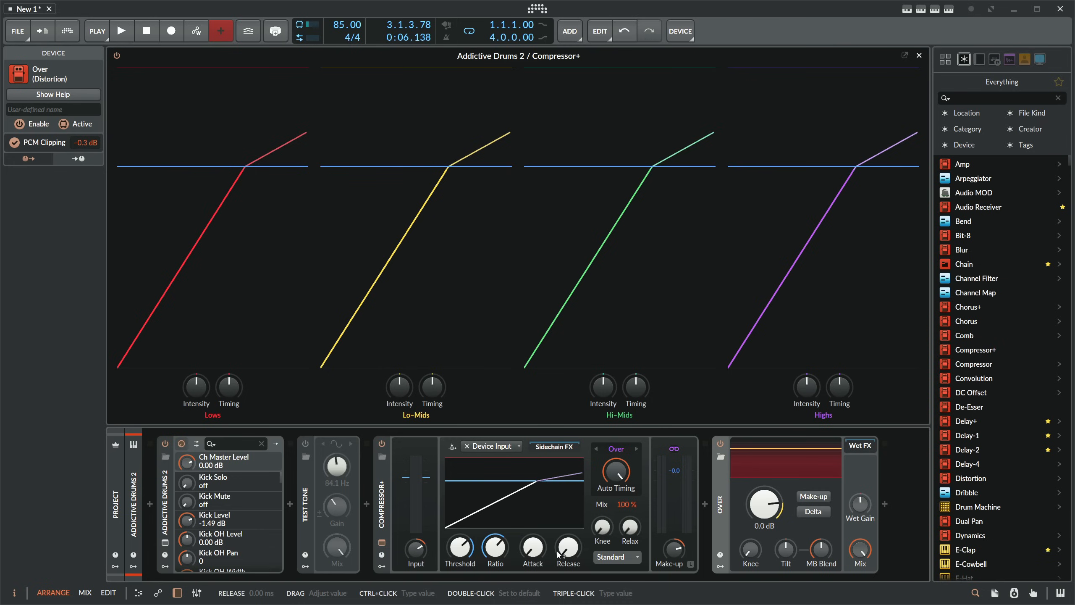
pyautogui.moveTo(499, 551); pyautogui.dragTo(499, 521)
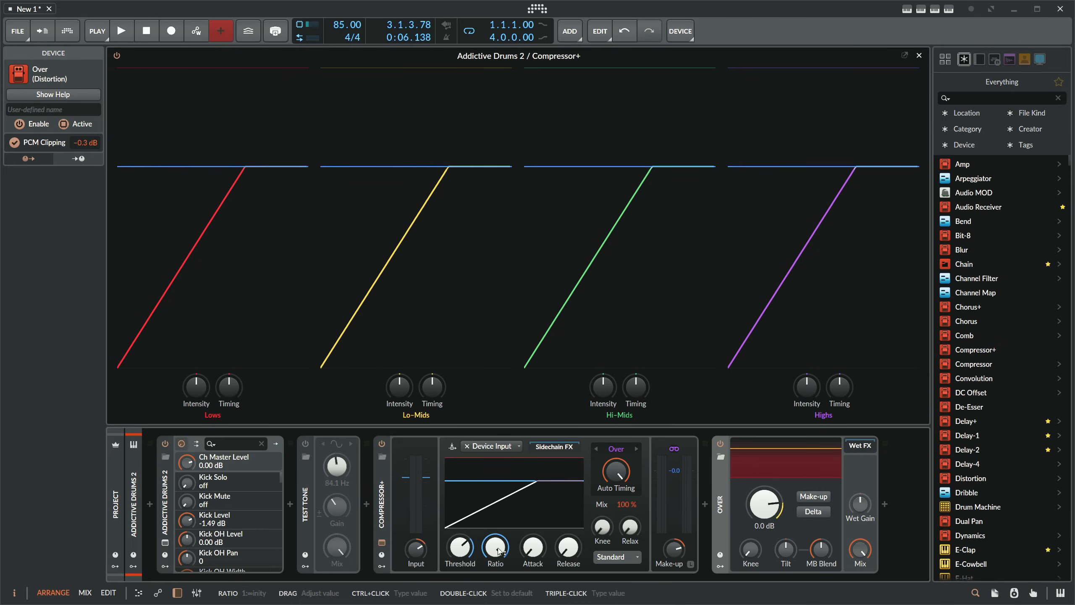
# - Switch the compressor from Standard to Dual mode, trying Lift at 20.7 % before resetting it to its default
pyautogui.click(607, 555)
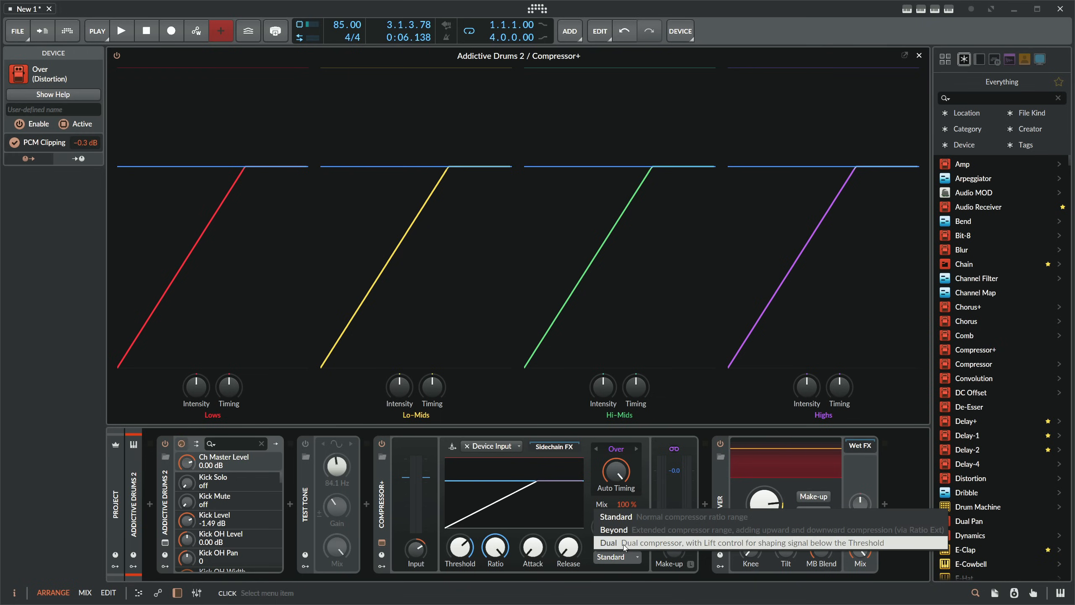
pyautogui.click(617, 544)
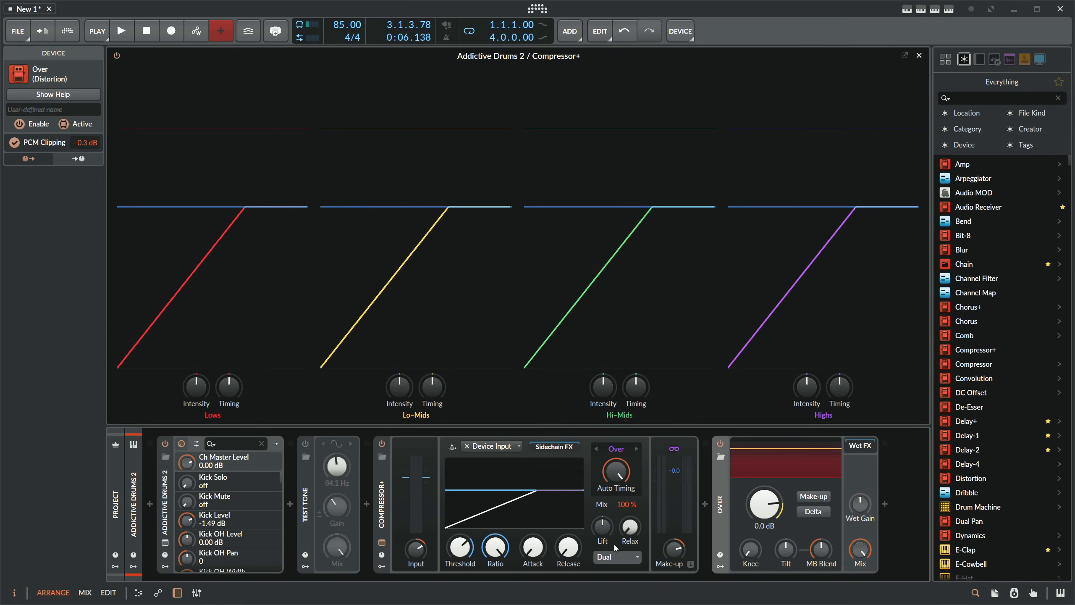
pyautogui.moveTo(606, 532); pyautogui.dragTo(604, 531)
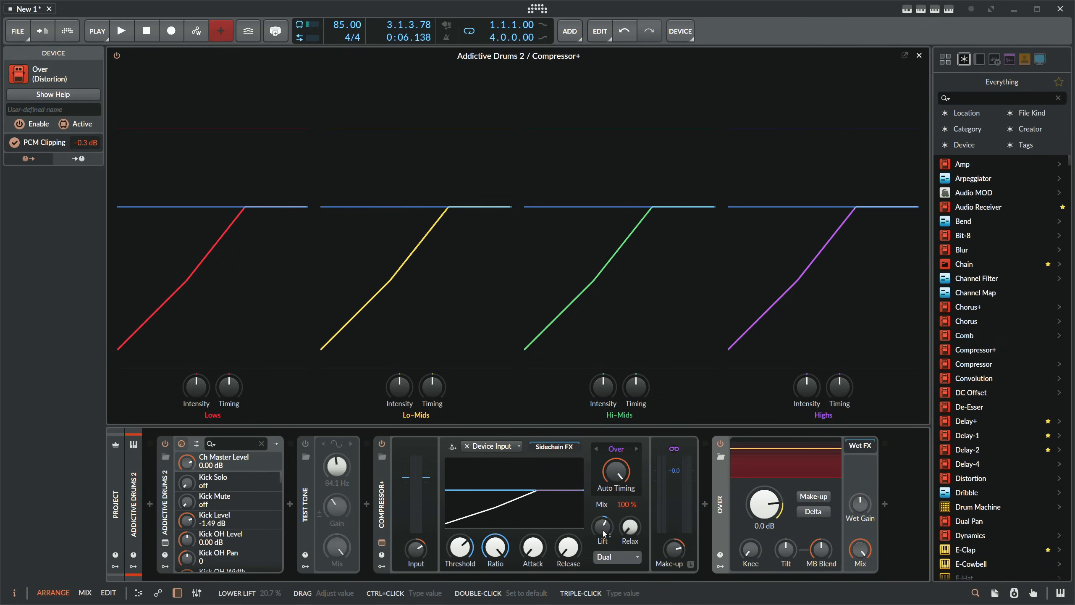
pyautogui.doubleClick(603, 530)
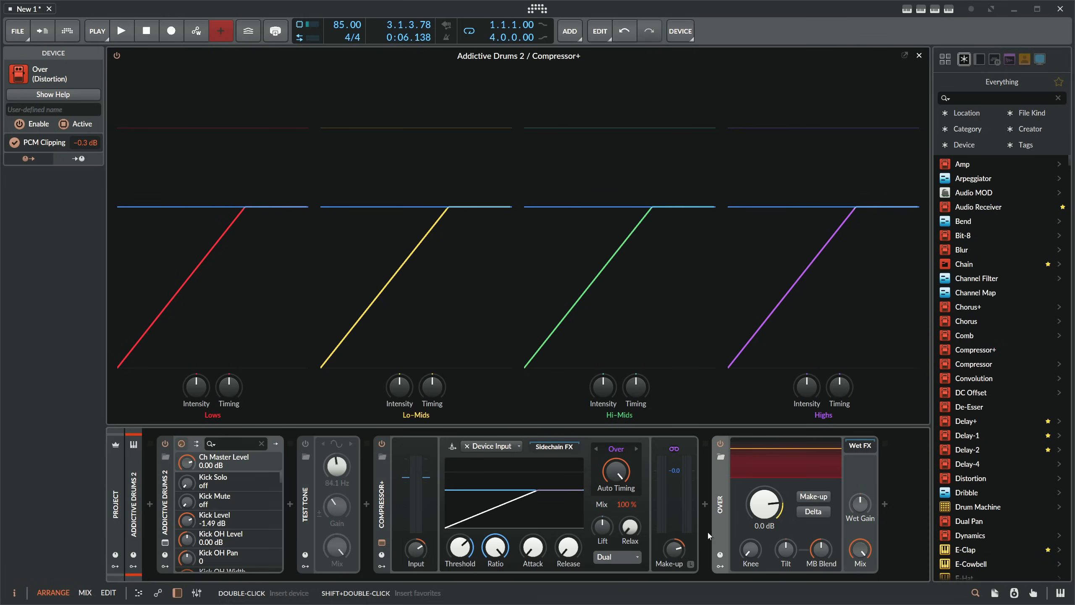
# - Try different multiband Tilt values on the Over device, including -50.7 %, and reset Tilt to 0.00 %
pyautogui.click(134, 504)
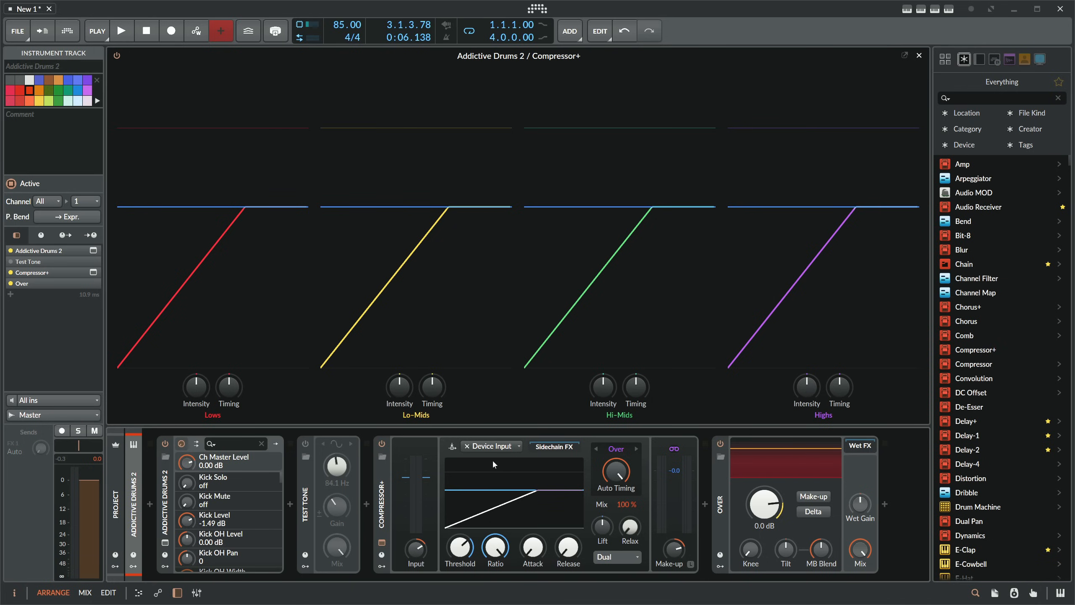
pyautogui.click(721, 502)
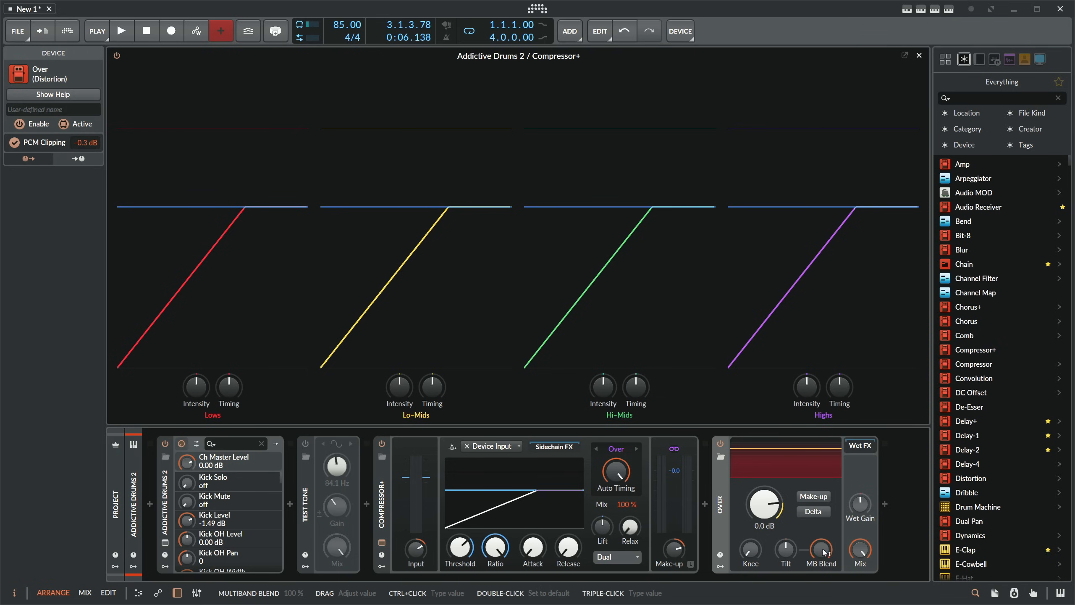
pyautogui.moveTo(788, 552)
pyautogui.mouseDown()
pyautogui.moveTo(787, 563)
pyautogui.moveTo(787, 551)
pyautogui.mouseUp()
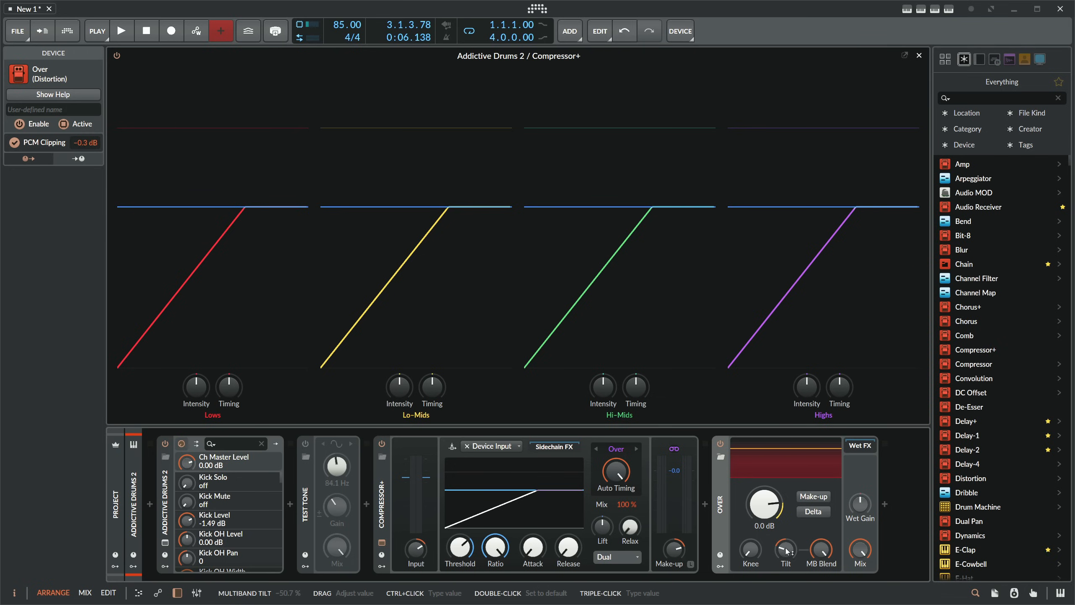
pyautogui.doubleClick(786, 550)
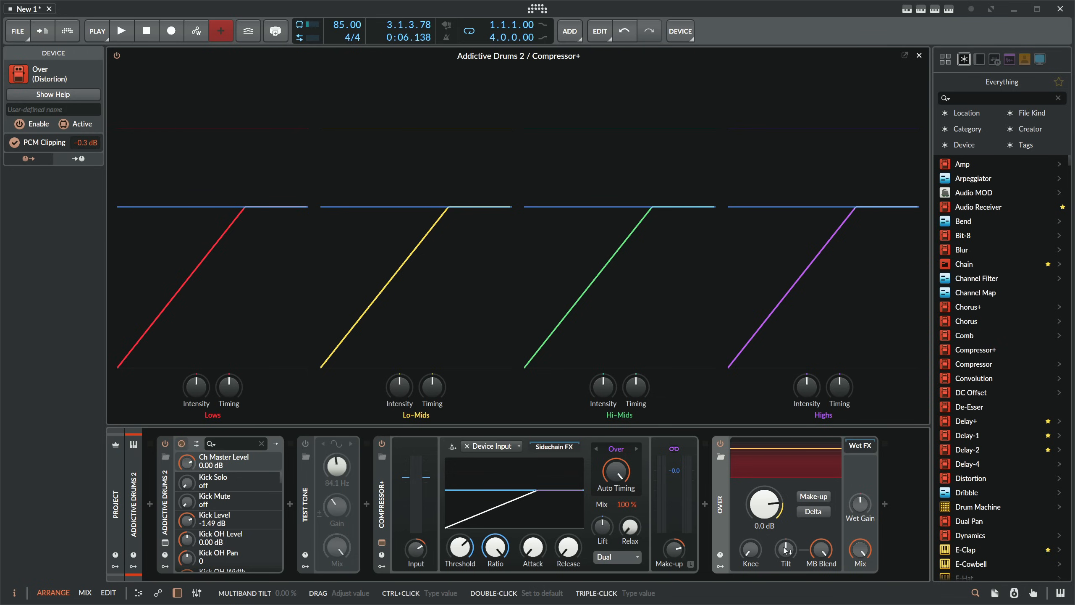
pyautogui.moveTo(785, 551); pyautogui.dragTo(786, 547)
pyautogui.doubleClick(783, 550)
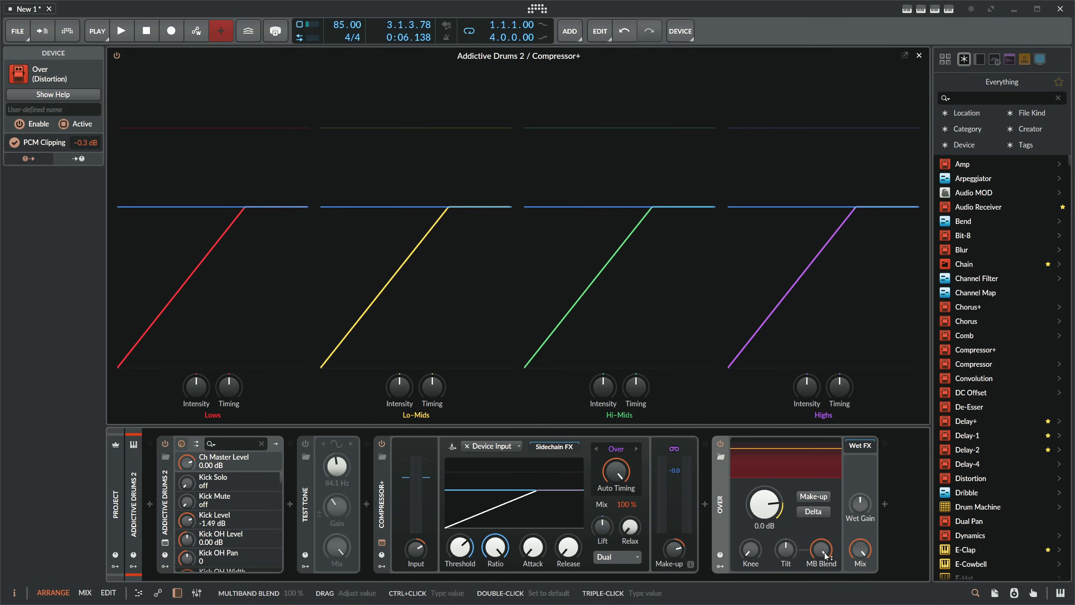
pyautogui.moveTo(826, 556); pyautogui.dragTo(786, 542)
pyautogui.doubleClick(786, 549)
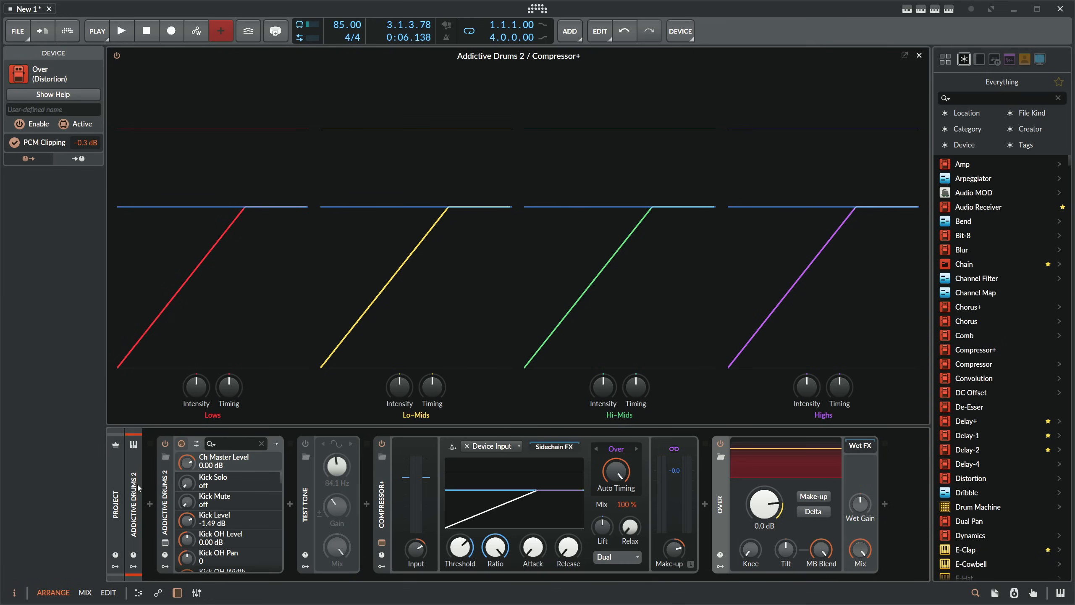
# - Audition the Over device's Tilt between -100 % and 100 % on the playing drums, and reset it after stopping playback
pyautogui.click(138, 488)
pyautogui.click(122, 32)
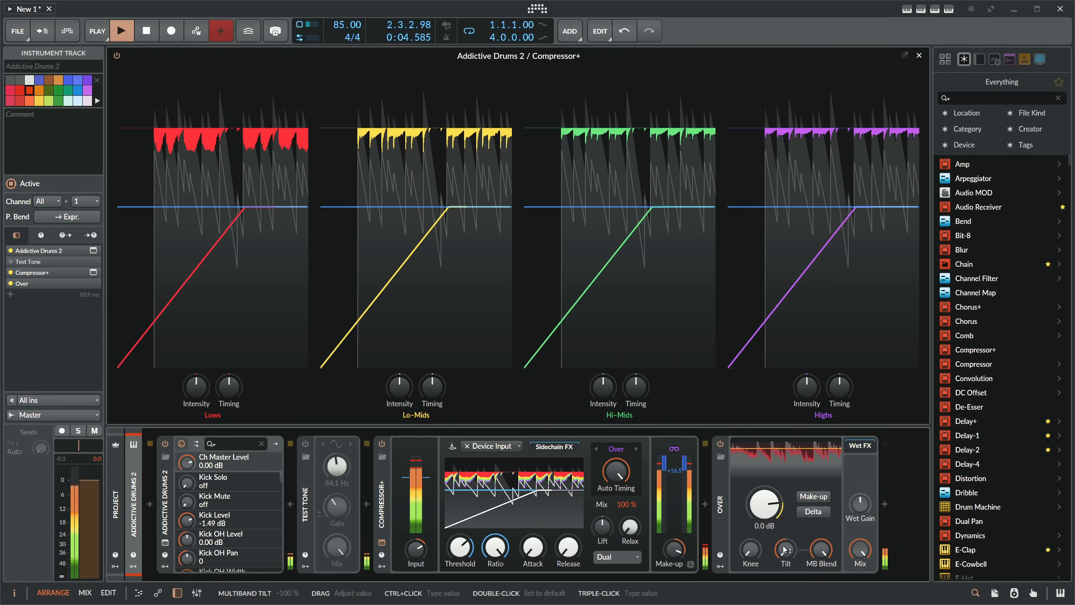
pyautogui.moveTo(785, 550); pyautogui.dragTo(786, 464)
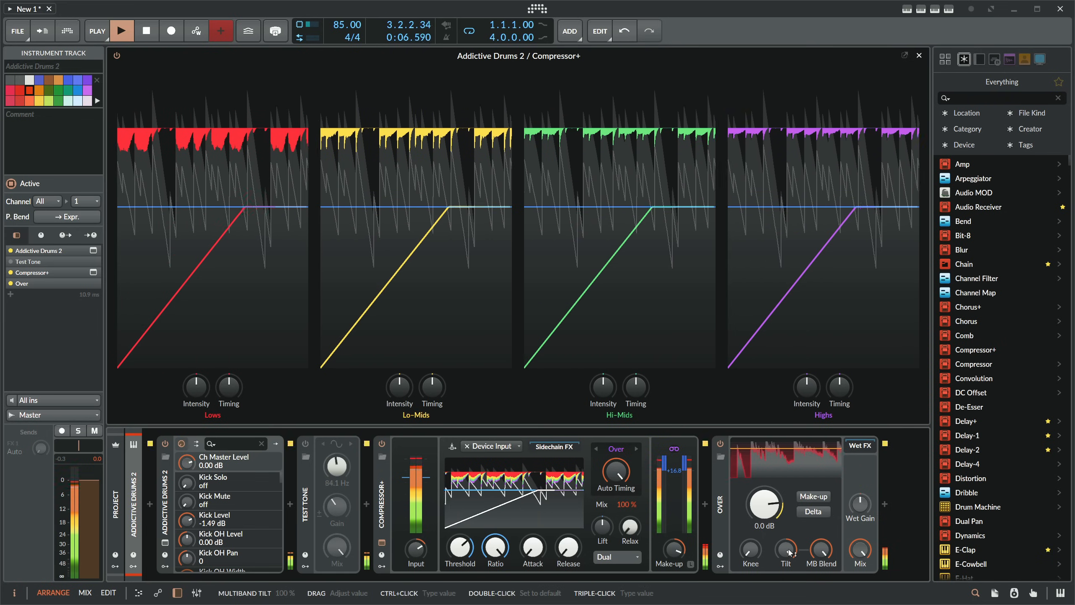
pyautogui.moveTo(788, 549)
pyautogui.mouseDown()
pyautogui.moveTo(788, 538)
pyautogui.moveTo(787, 603)
pyautogui.moveTo(786, 550)
pyautogui.mouseUp()
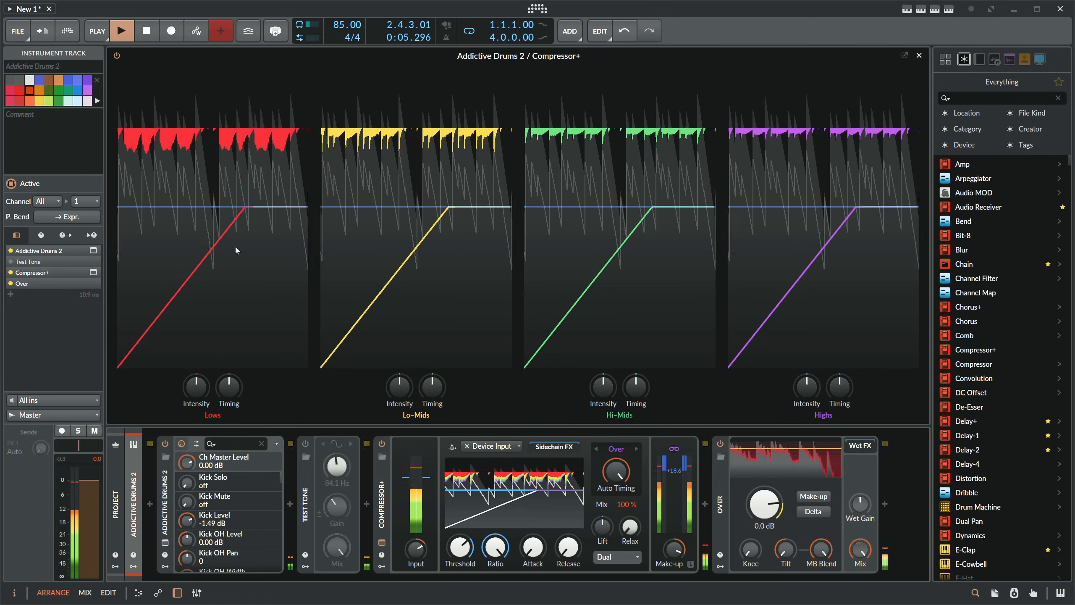
pyautogui.click(146, 33)
pyautogui.moveTo(786, 549); pyautogui.dragTo(786, 553)
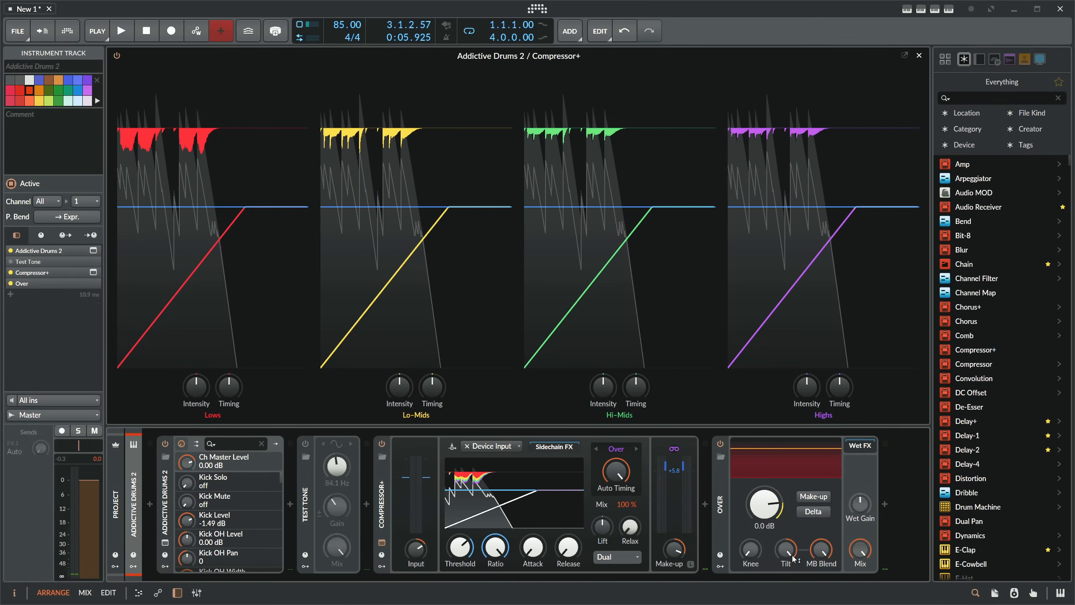
pyautogui.doubleClick(788, 552)
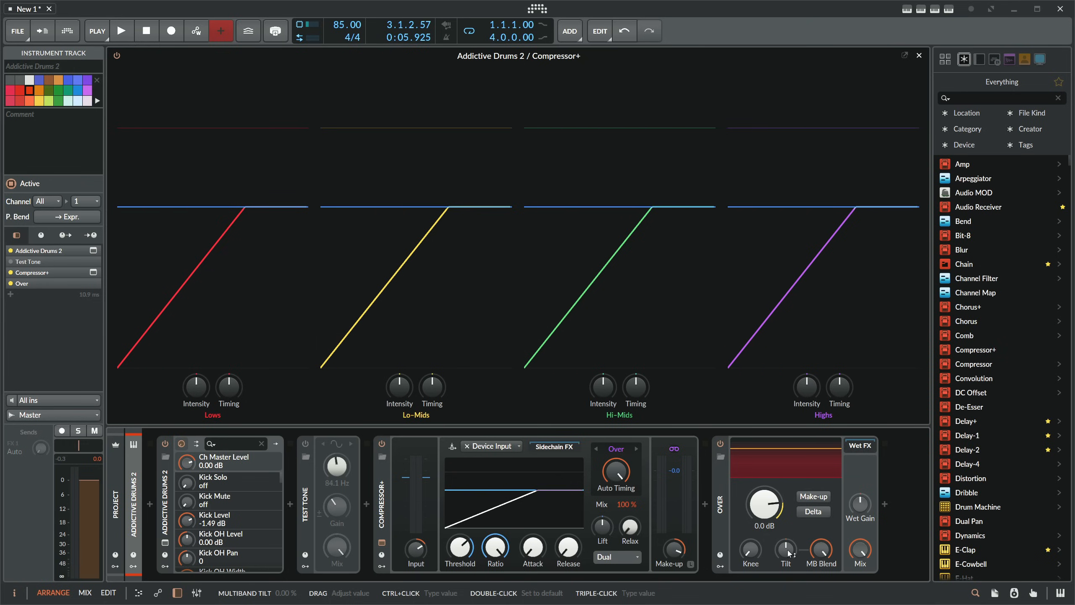
# - Select the Over device and play the drum loop to audition the compressor and clipper together
pyautogui.click(169, 510)
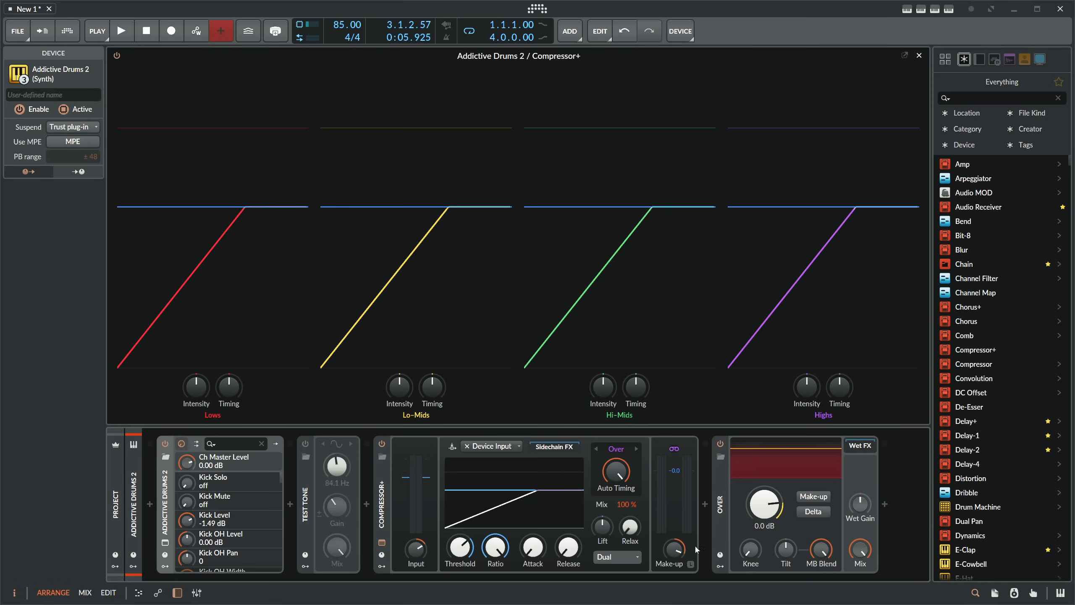
pyautogui.click(726, 500)
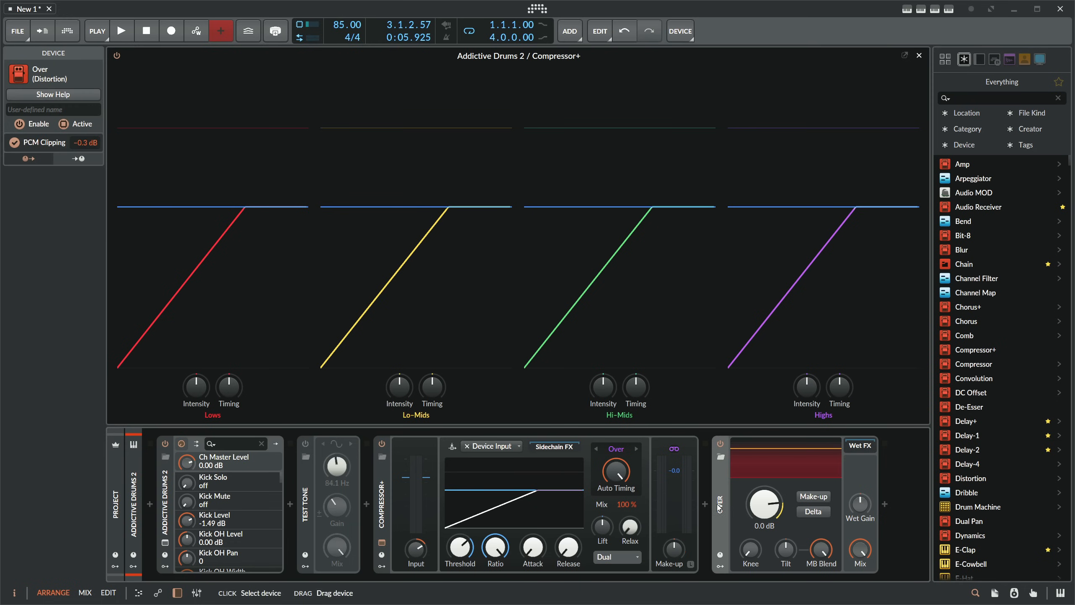
pyautogui.press('space')
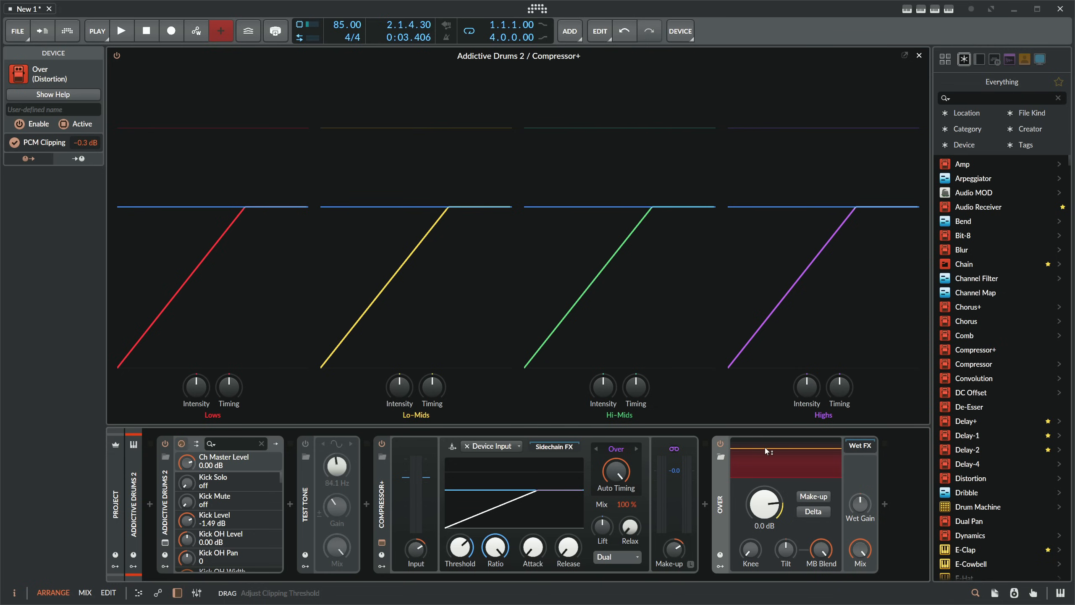
# - Audition the Over device's Delta signal on the playing drums while raising the compressor's make-up gain to about +13.8 dB, and stop playback
pyautogui.press('space')
pyautogui.click(813, 511)
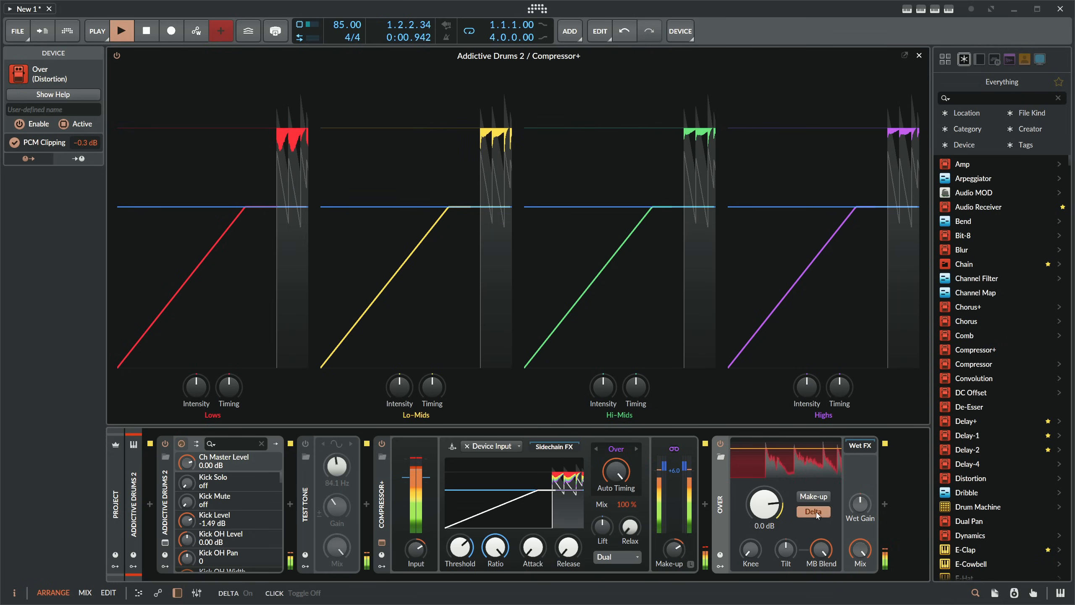
pyautogui.moveTo(675, 550); pyautogui.dragTo(674, 538)
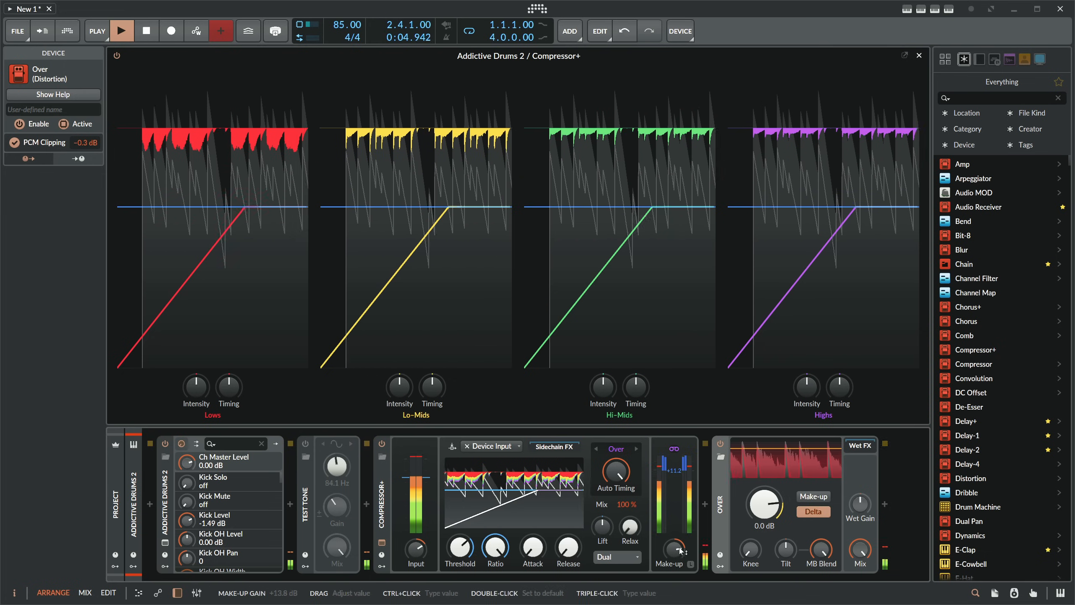
pyautogui.moveTo(778, 549); pyautogui.dragTo(786, 523)
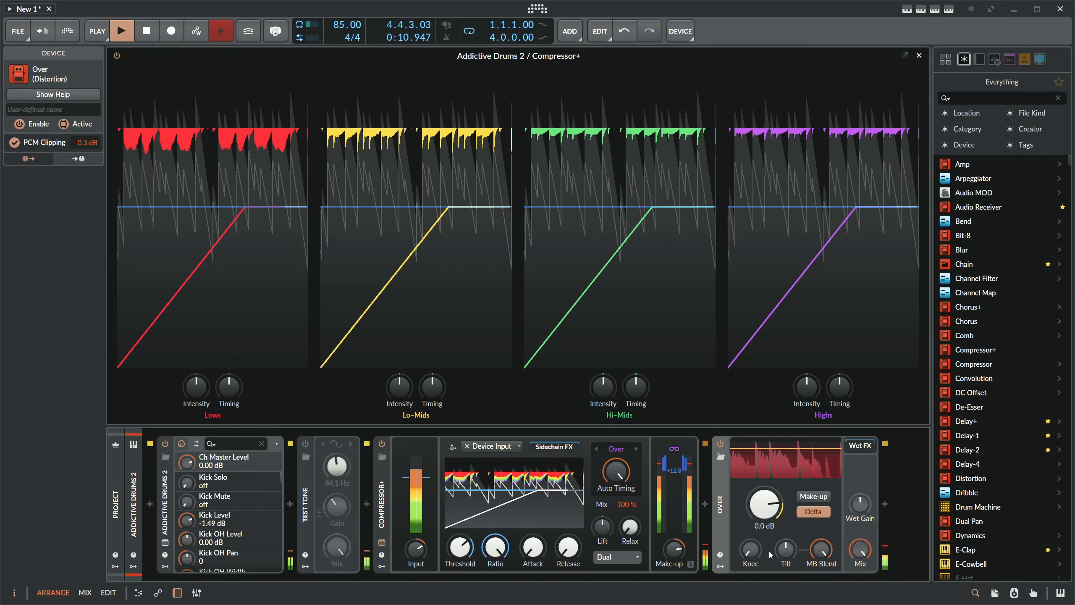
pyautogui.press('space')
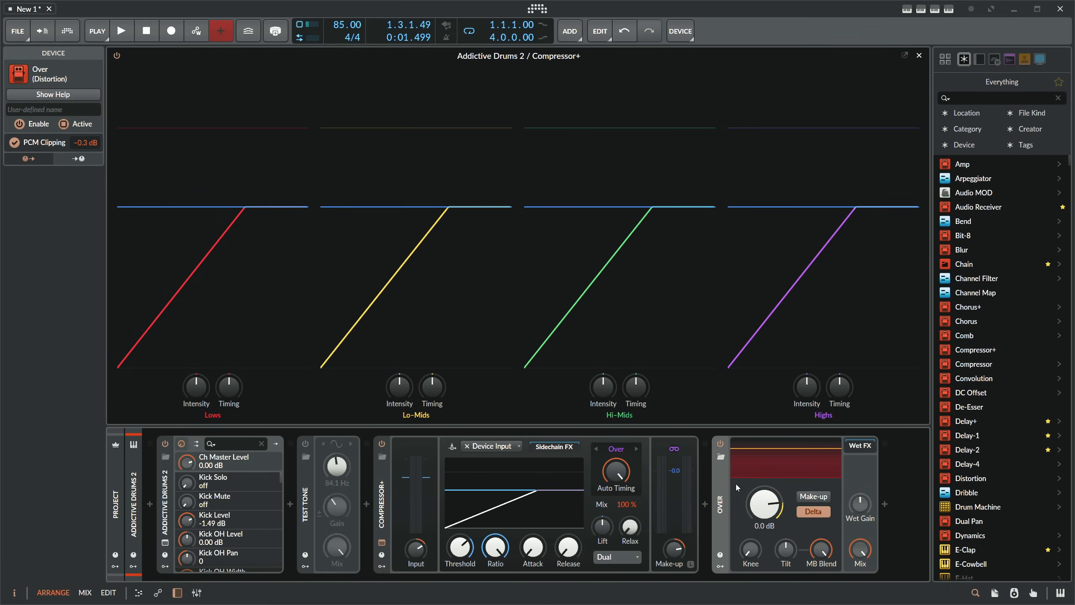
# - Disable Compressor+ and Addictive Drums 2, and move the Test Tone, enabled, directly before the Over device
pyautogui.click(381, 443)
pyautogui.click(305, 470)
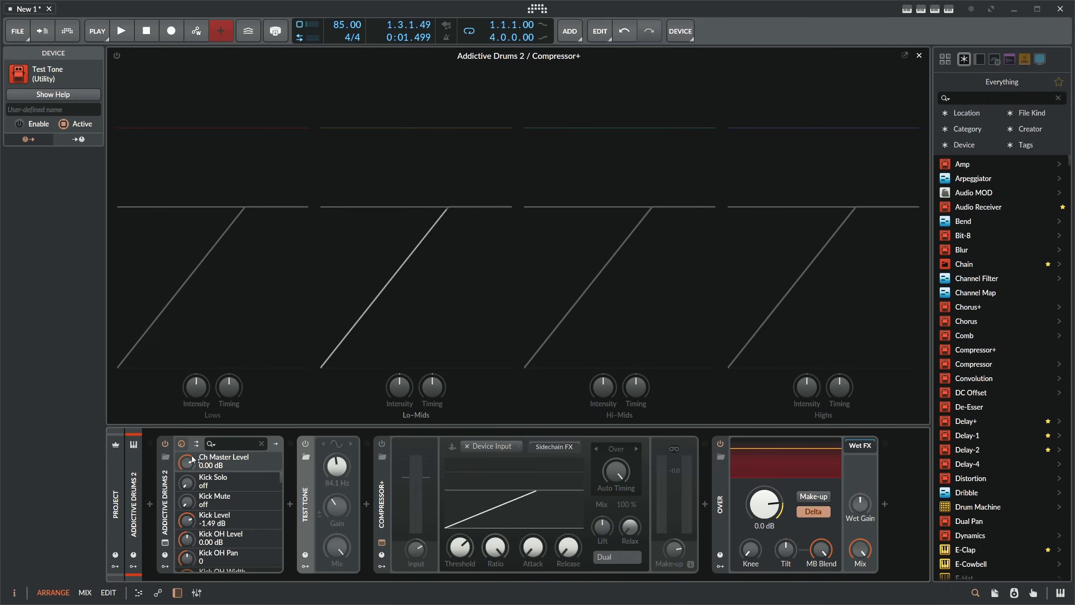
pyautogui.click(165, 443)
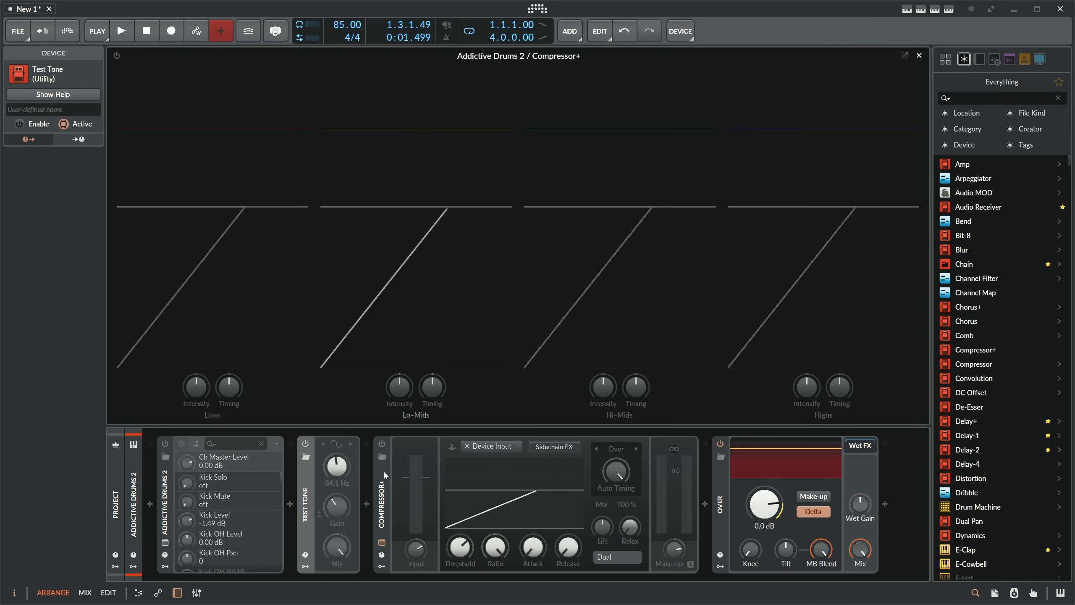
pyautogui.moveTo(307, 491); pyautogui.dragTo(699, 490)
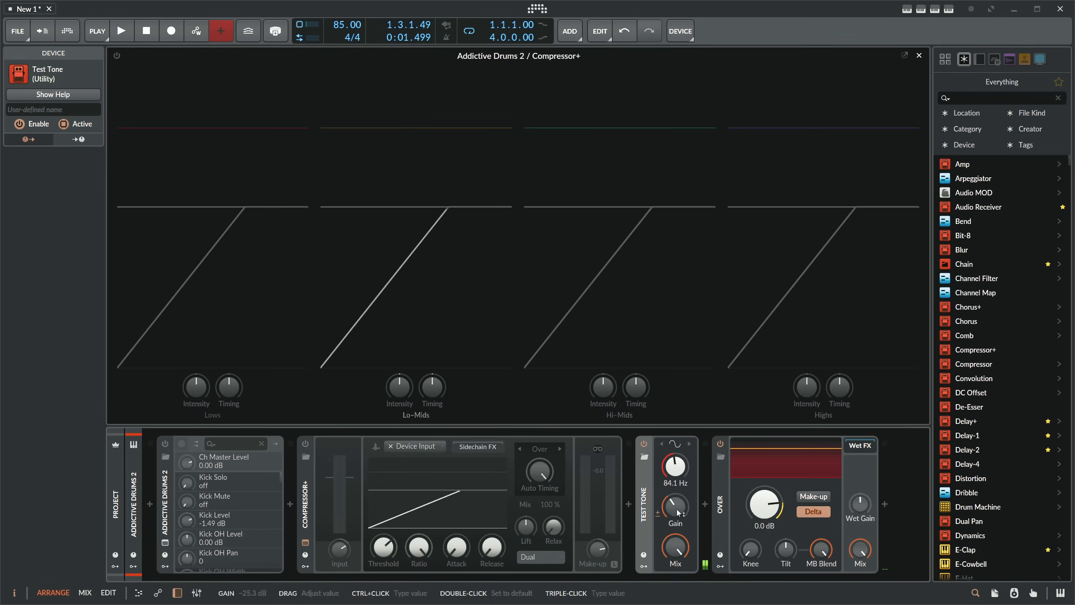
pyautogui.click(121, 508)
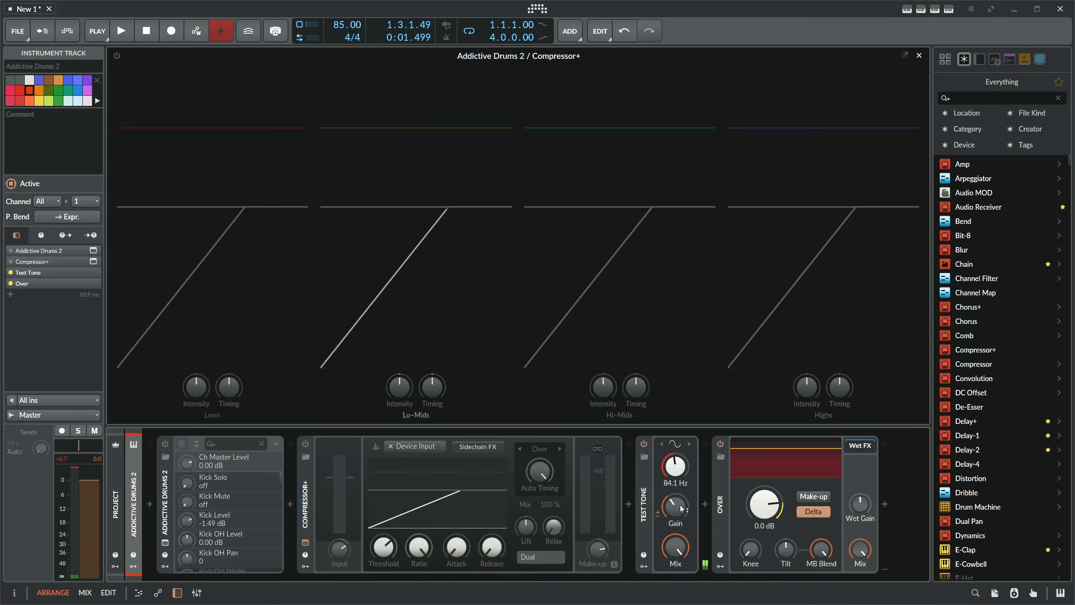
# - Switch the Test Tone's waveform to Pink Noise and raise its gain
pyautogui.click(676, 443)
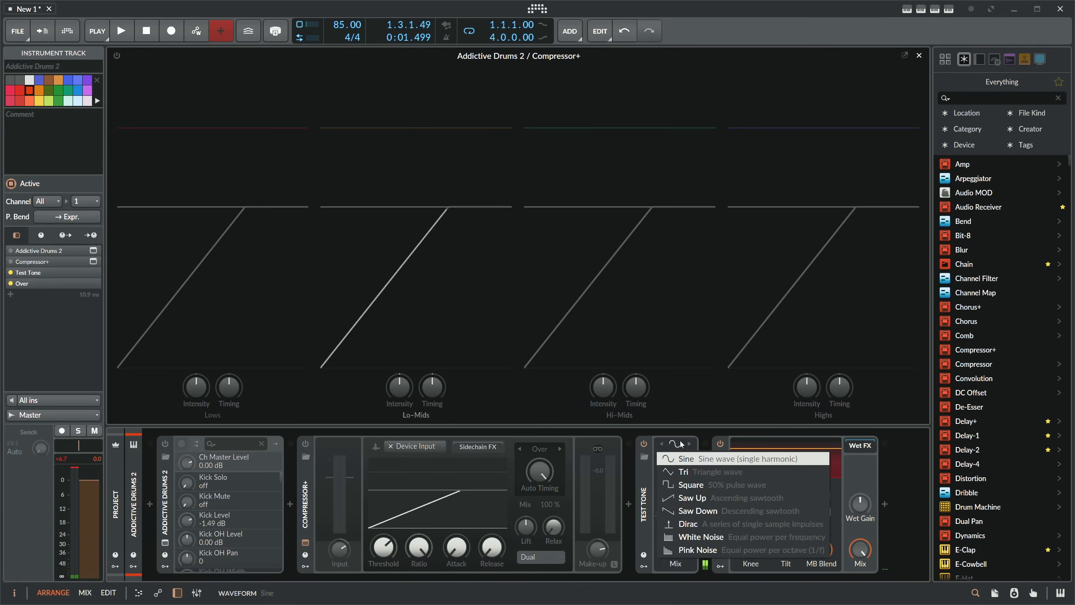
pyautogui.click(707, 548)
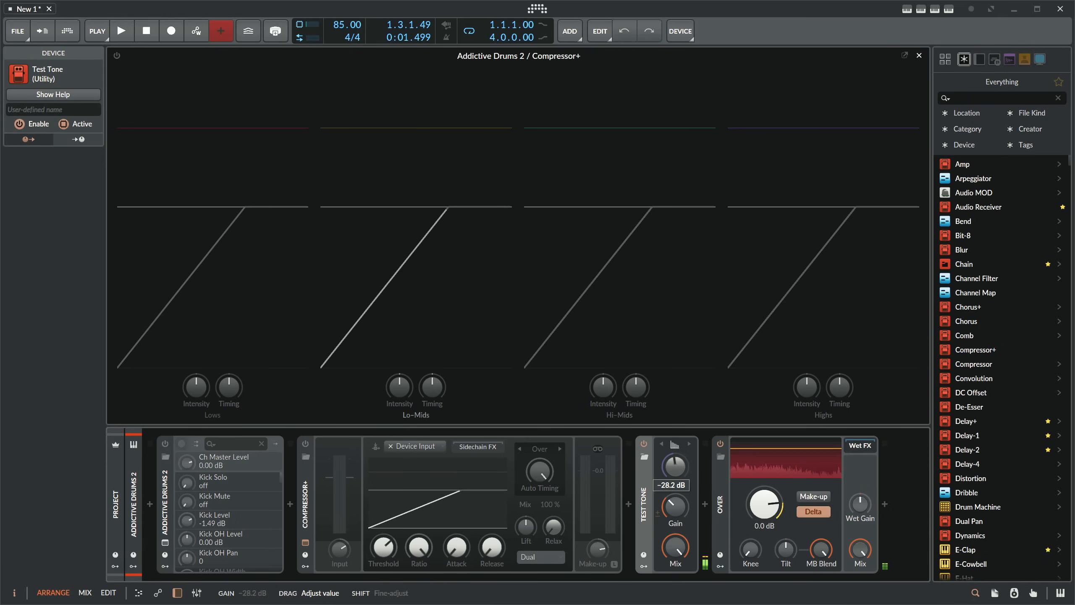
pyautogui.moveTo(684, 521); pyautogui.dragTo(685, 509)
# - Turn the Over device's MB Blend fully down, raise its Wet Gain, and set the clipping threshold to -7.1 dB
pyautogui.moveTo(821, 549); pyautogui.dragTo(821, 565)
pyautogui.moveTo(764, 504)
pyautogui.mouseDown()
pyautogui.moveTo(764, 521)
pyautogui.moveTo(775, 510)
pyautogui.mouseUp()
pyautogui.moveTo(860, 504); pyautogui.dragTo(862, 501)
pyautogui.moveTo(770, 504); pyautogui.dragTo(770, 502)
pyautogui.moveTo(750, 550)
pyautogui.mouseDown()
pyautogui.moveTo(750, 524)
pyautogui.moveTo(751, 556)
pyautogui.mouseUp()
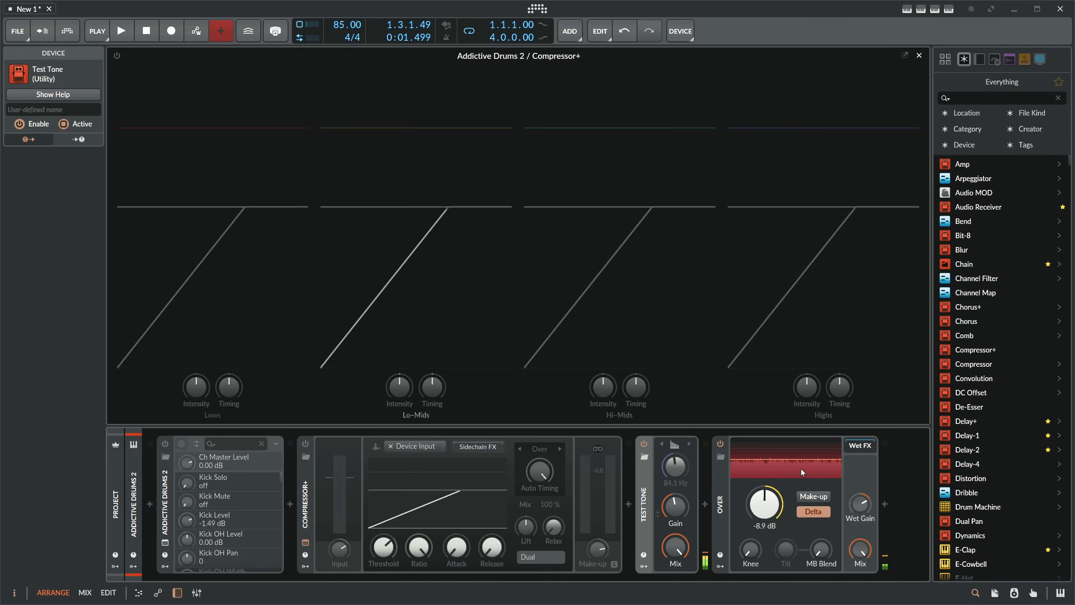
pyautogui.moveTo(800, 467); pyautogui.dragTo(800, 456)
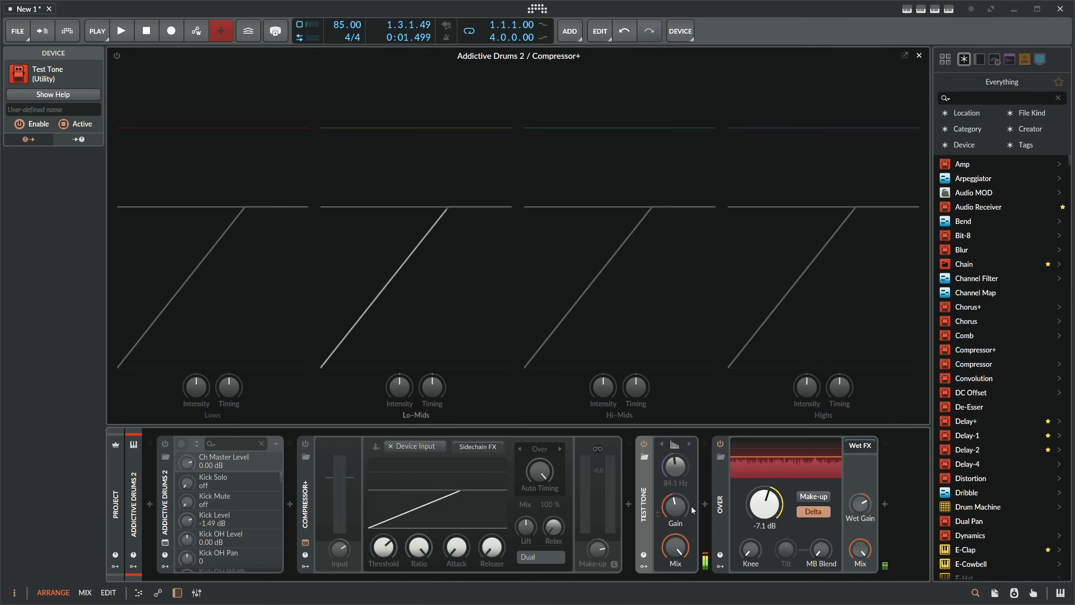
# - Turn the Test Tone's gain fully down, switch off Delta on the Over device, and select that device
pyautogui.moveTo(659, 506); pyautogui.dragTo(659, 534)
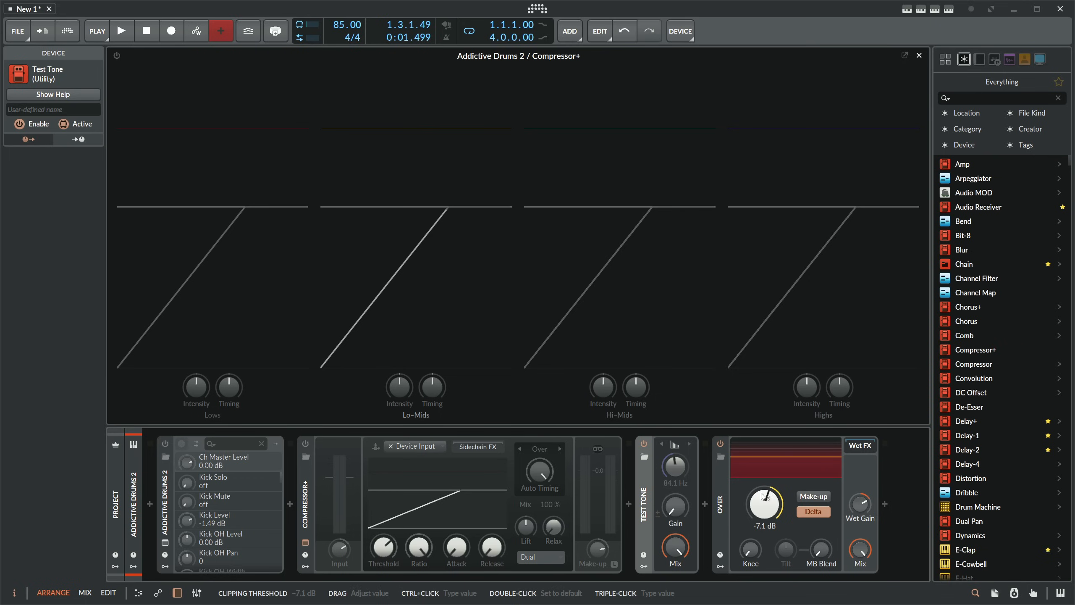
pyautogui.click(808, 509)
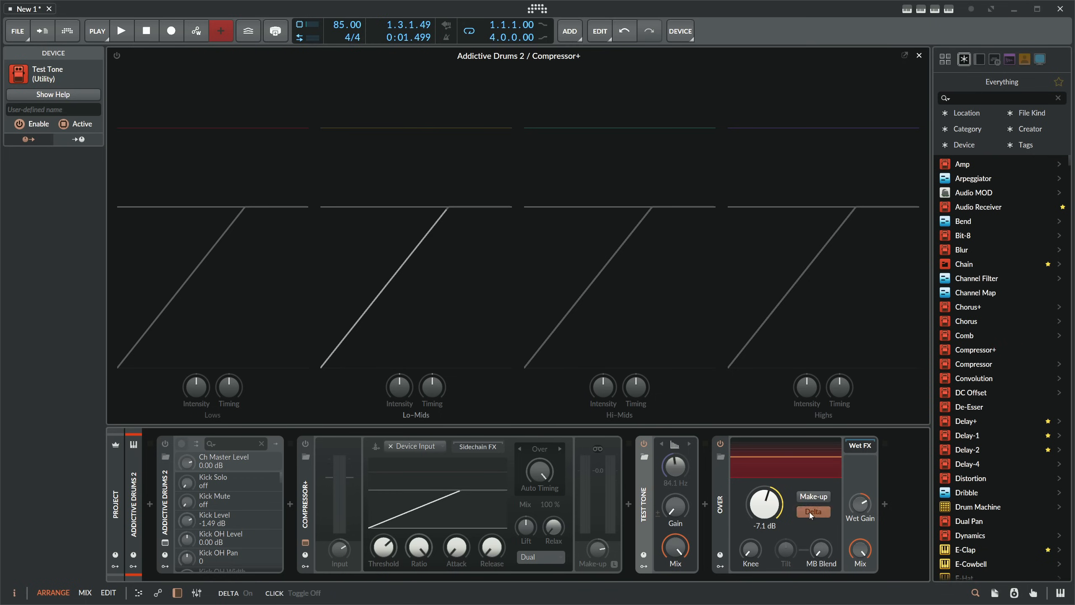
pyautogui.click(725, 502)
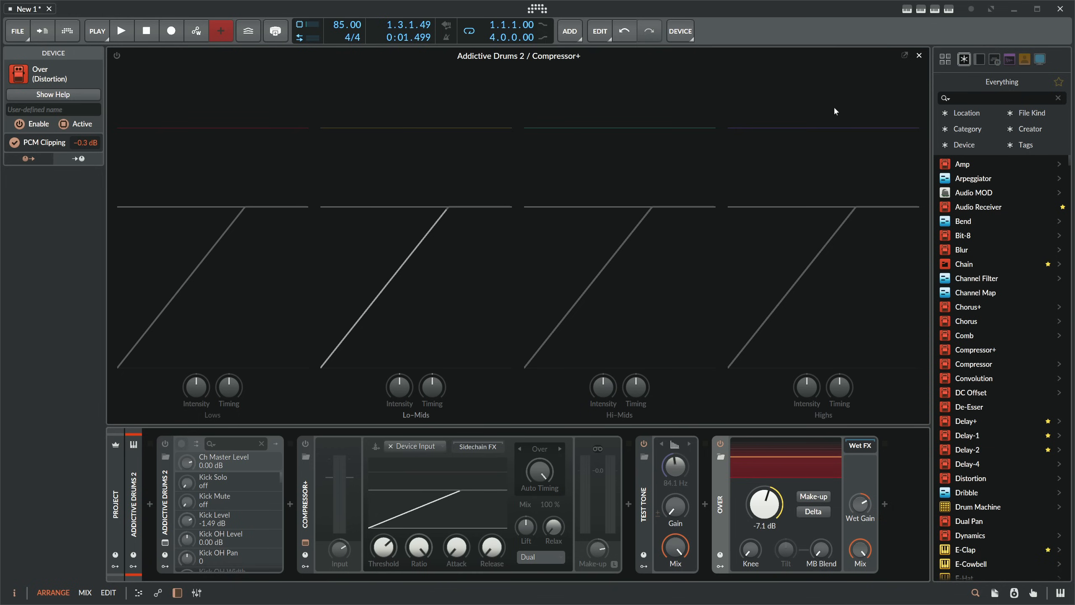
# - Close the compressor's expanded view and add a new instrument track with the Polymer synth
pyautogui.click(918, 55)
pyautogui.click(324, 149)
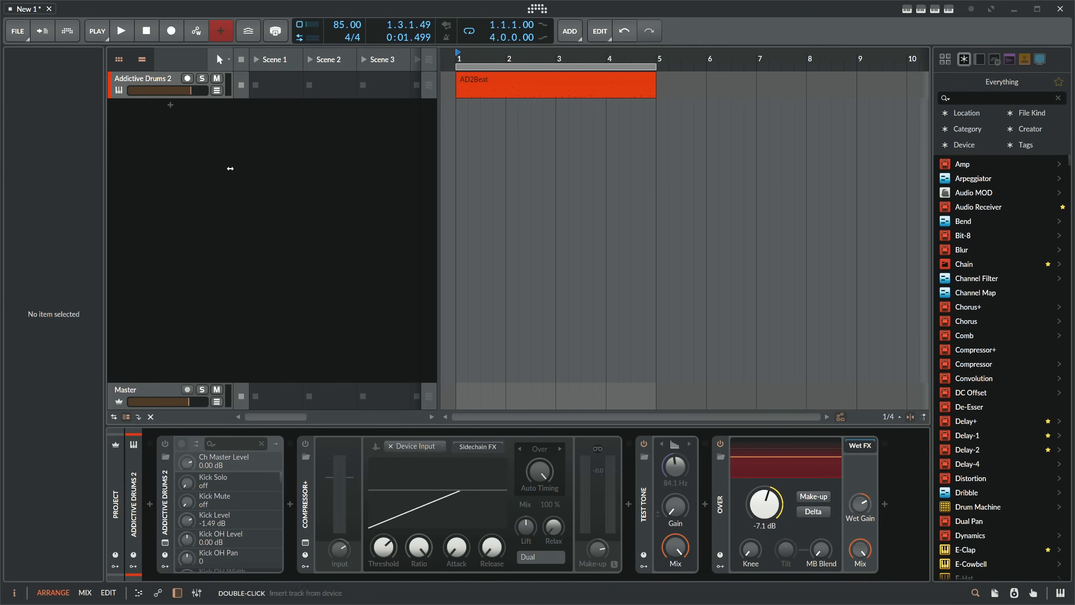
pyautogui.click(180, 127)
pyautogui.click(169, 106)
pyautogui.write('poly')
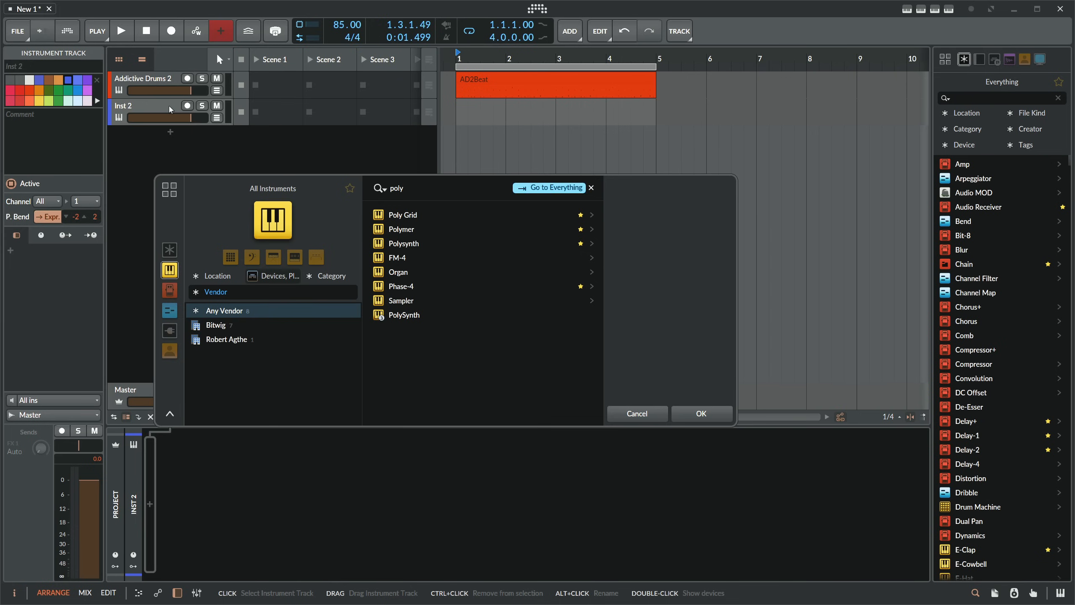
pyautogui.press('Down')
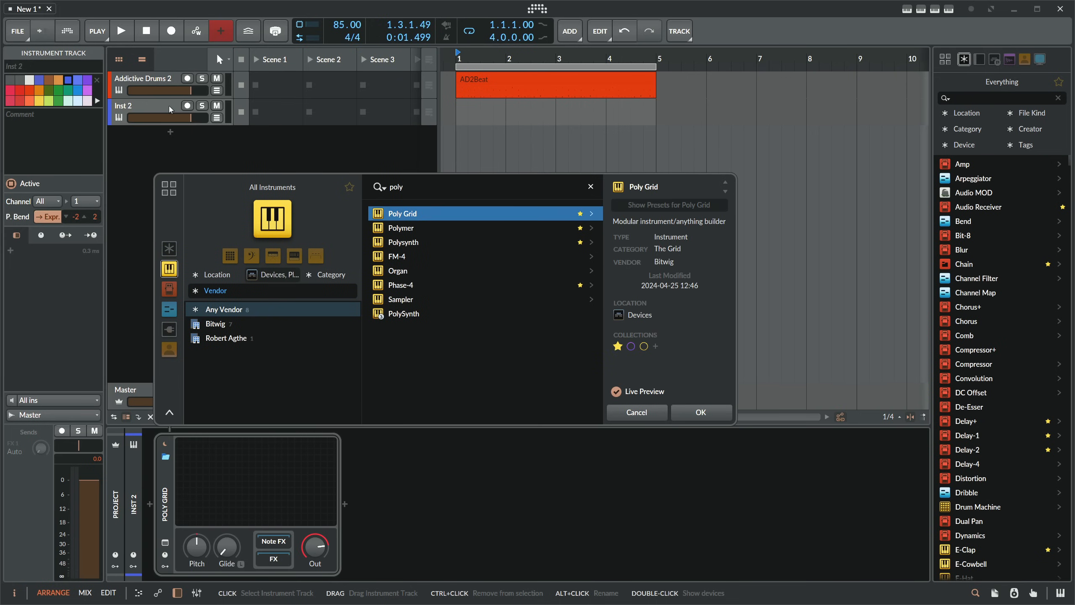
pyautogui.press('Down')
pyautogui.press('Down')
pyautogui.press('Down')
pyautogui.press('Down')
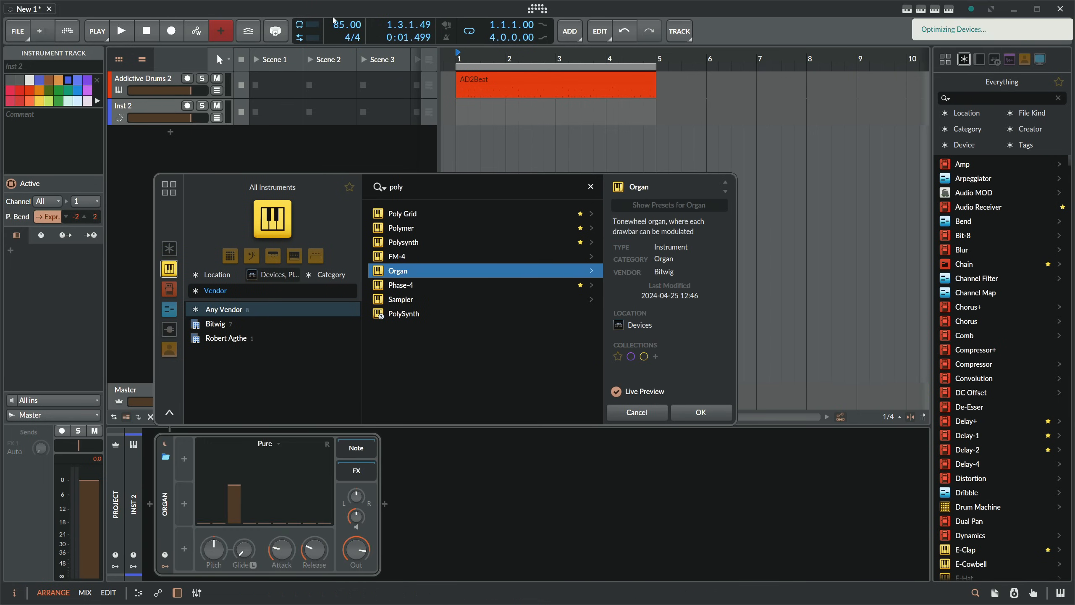
pyautogui.click(414, 189)
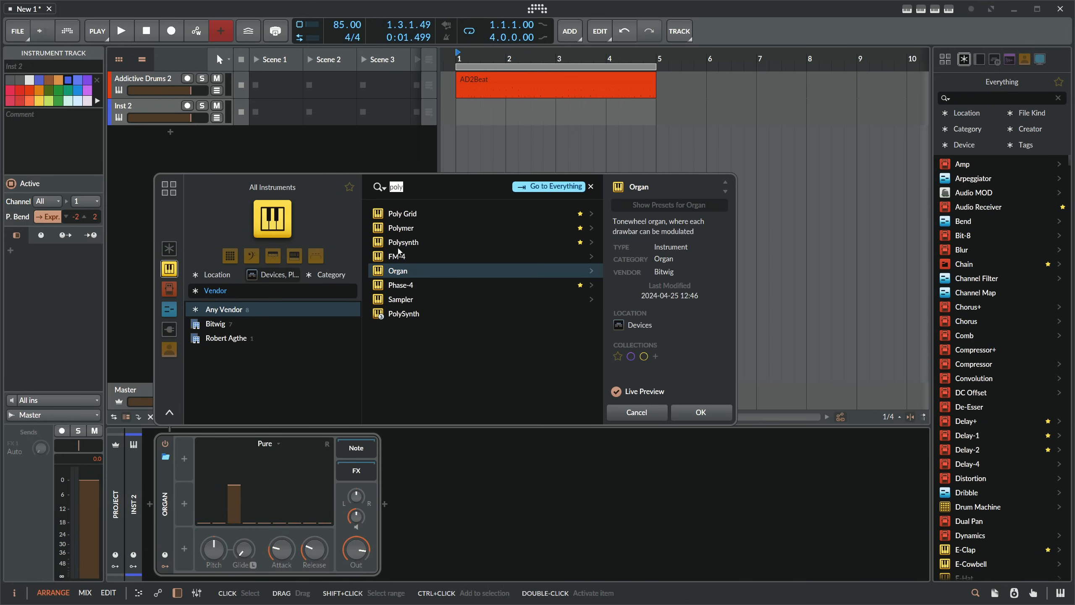
pyautogui.doubleClick(408, 233)
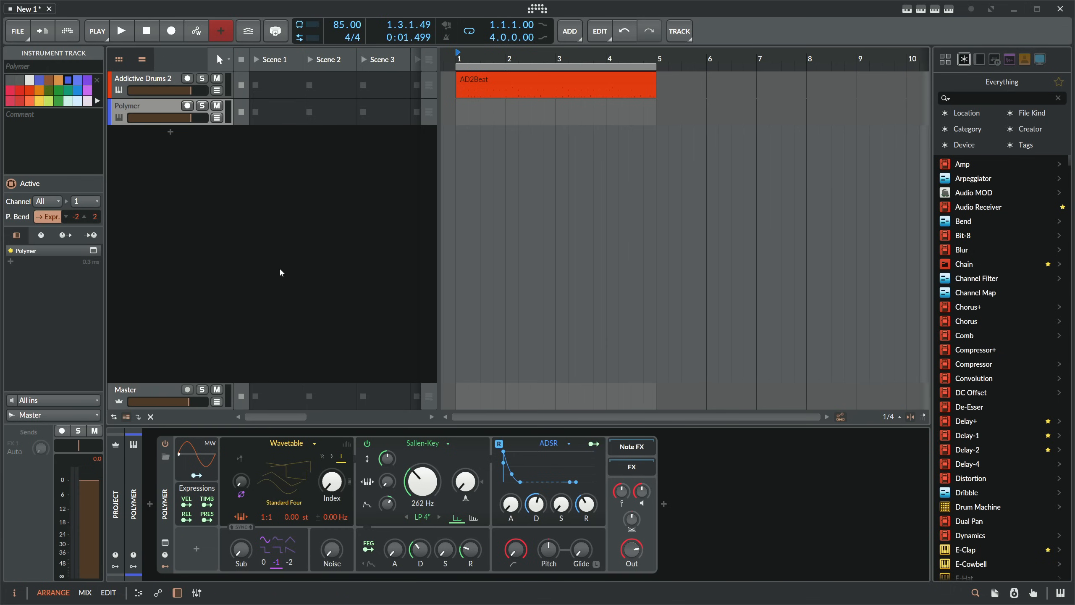
# - Insert a Note Grid device before Polymer on the new track
pyautogui.click(150, 504)
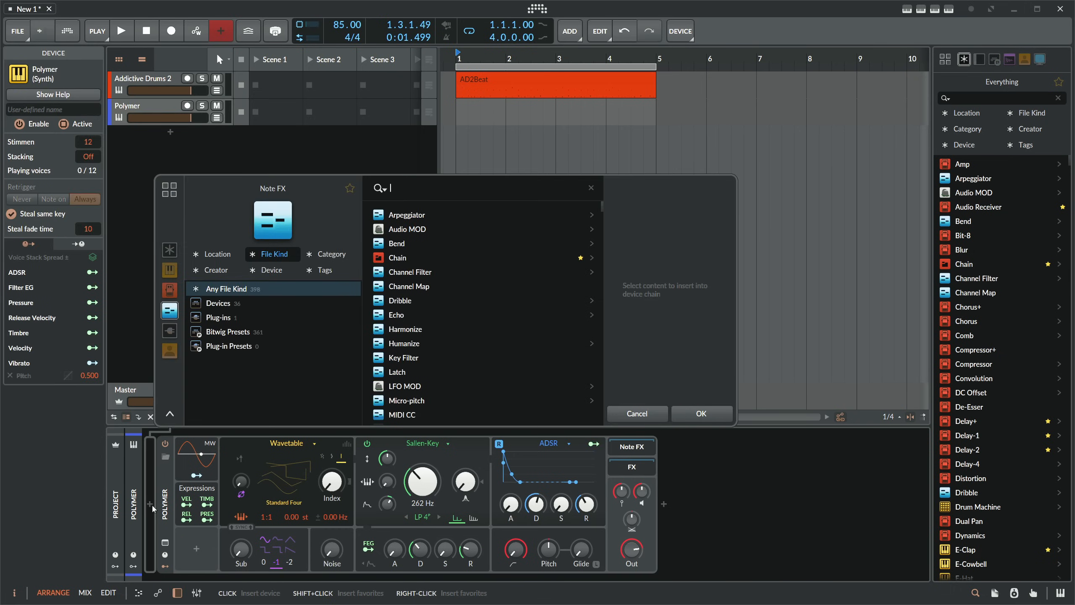
pyautogui.write('note gri')
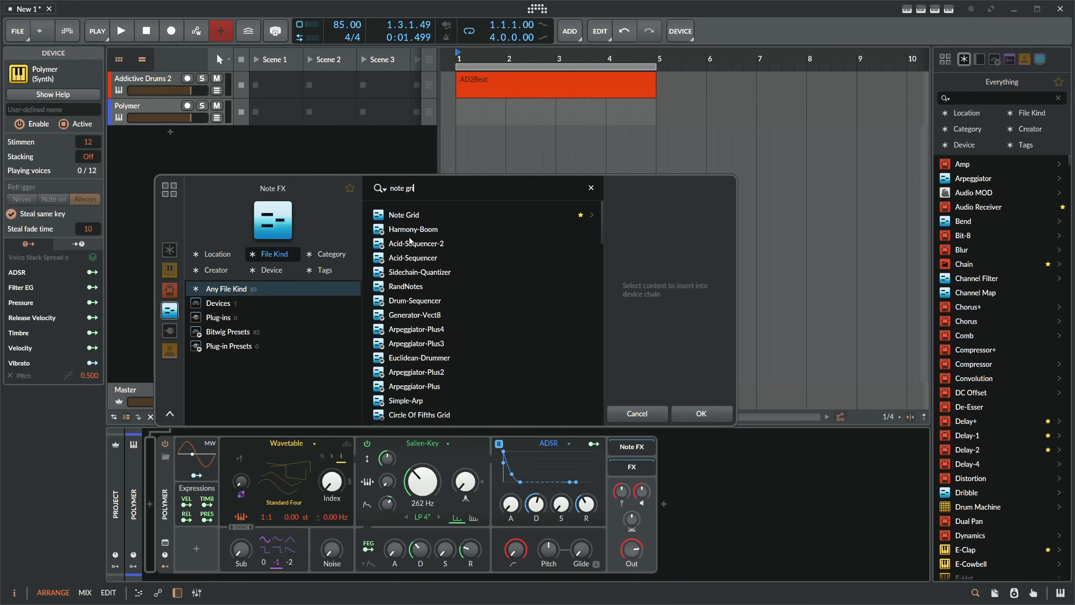
pyautogui.press('Down')
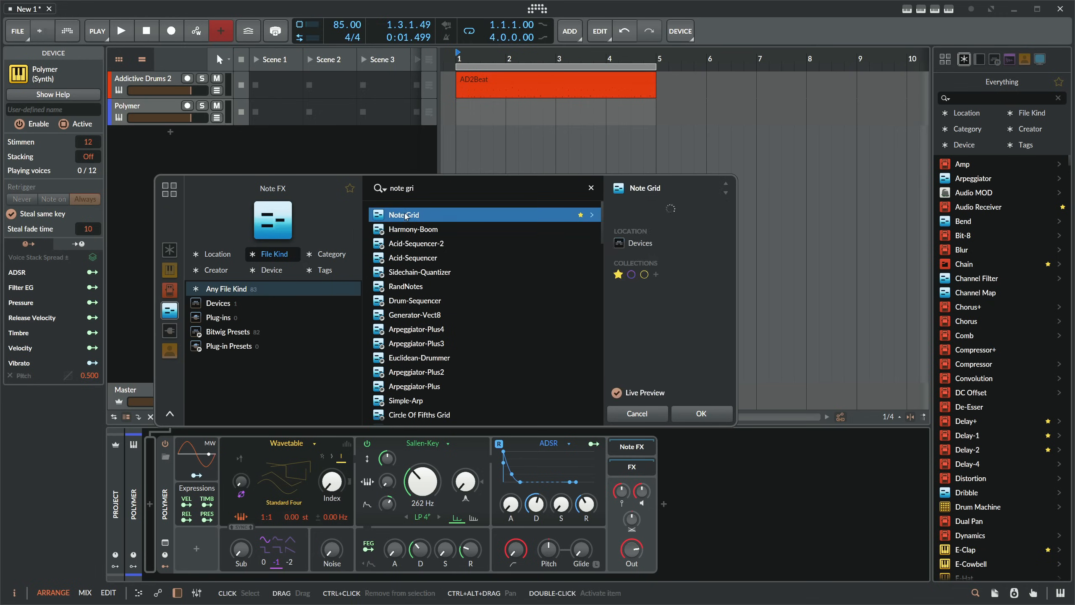
pyautogui.press('Return')
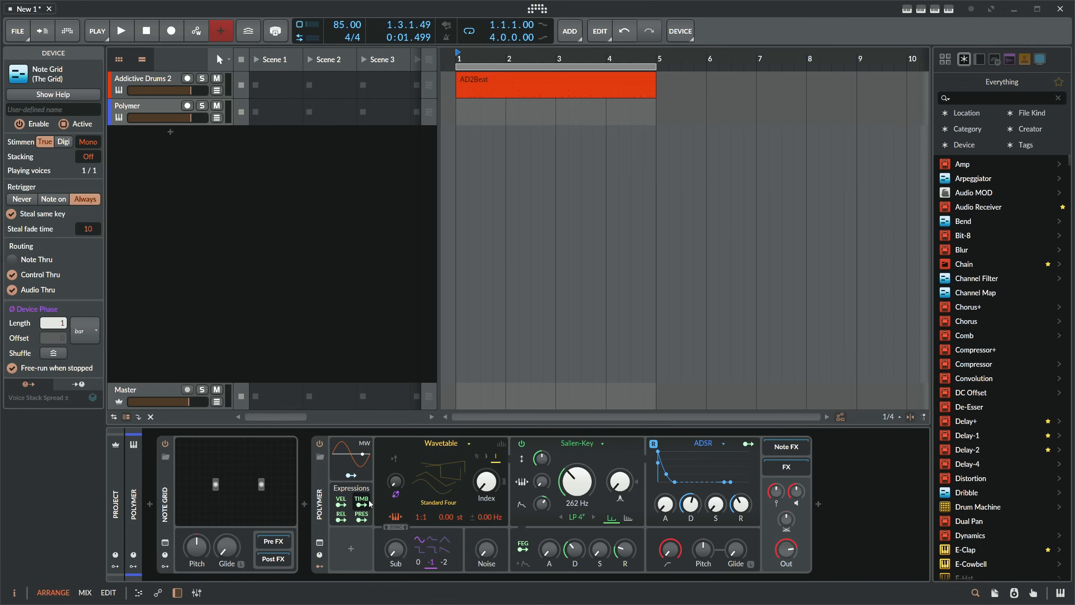
# - Open the Note Grid patch and add a Shift Register module above the note cables
pyautogui.click(235, 485)
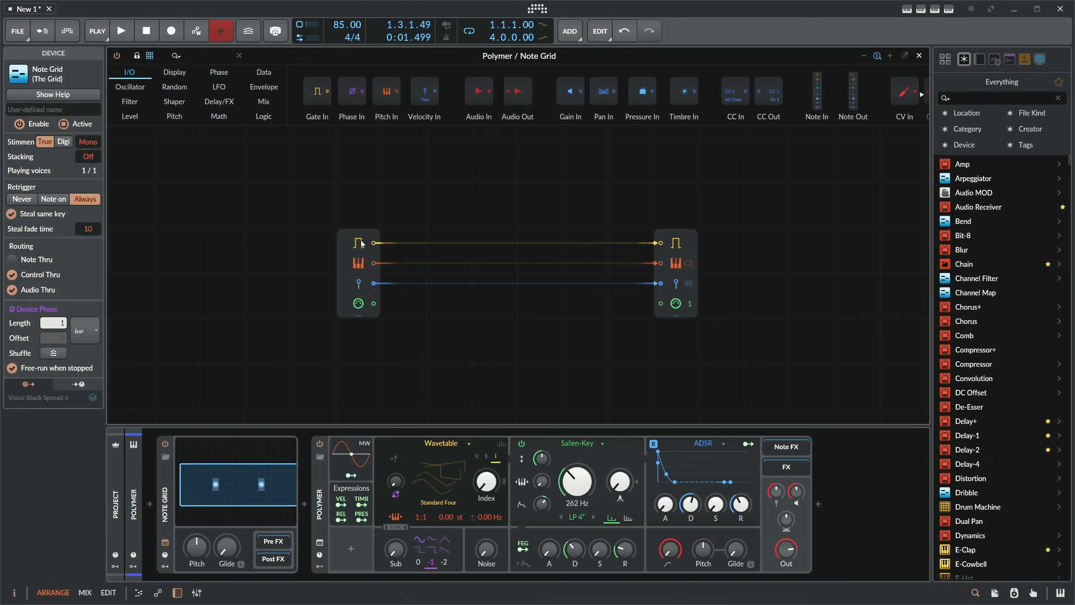
pyautogui.click(202, 56)
pyautogui.write('shift')
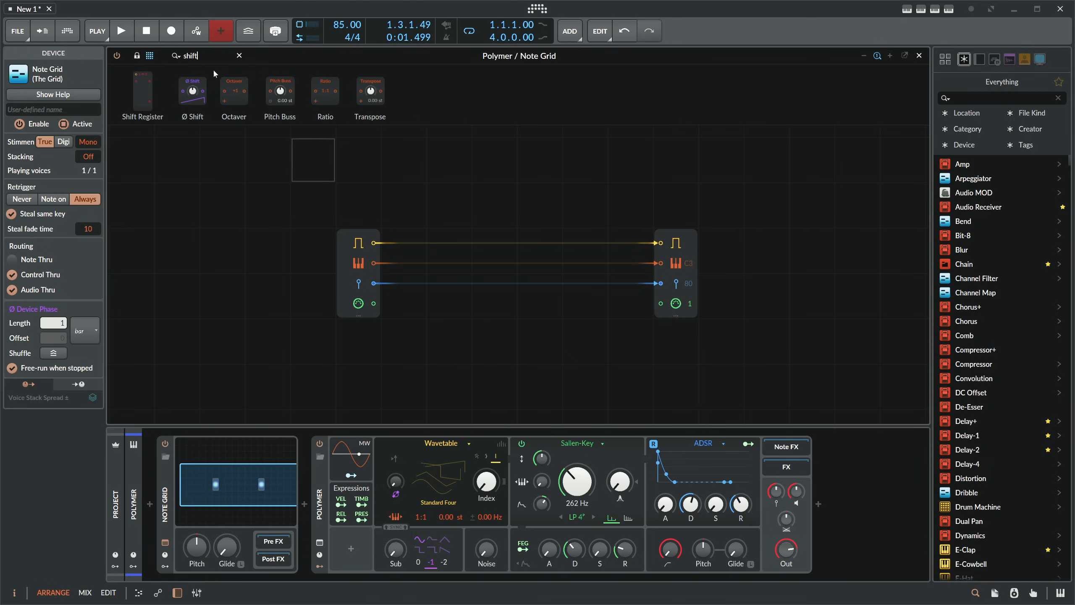
pyautogui.moveTo(143, 92); pyautogui.dragTo(476, 182)
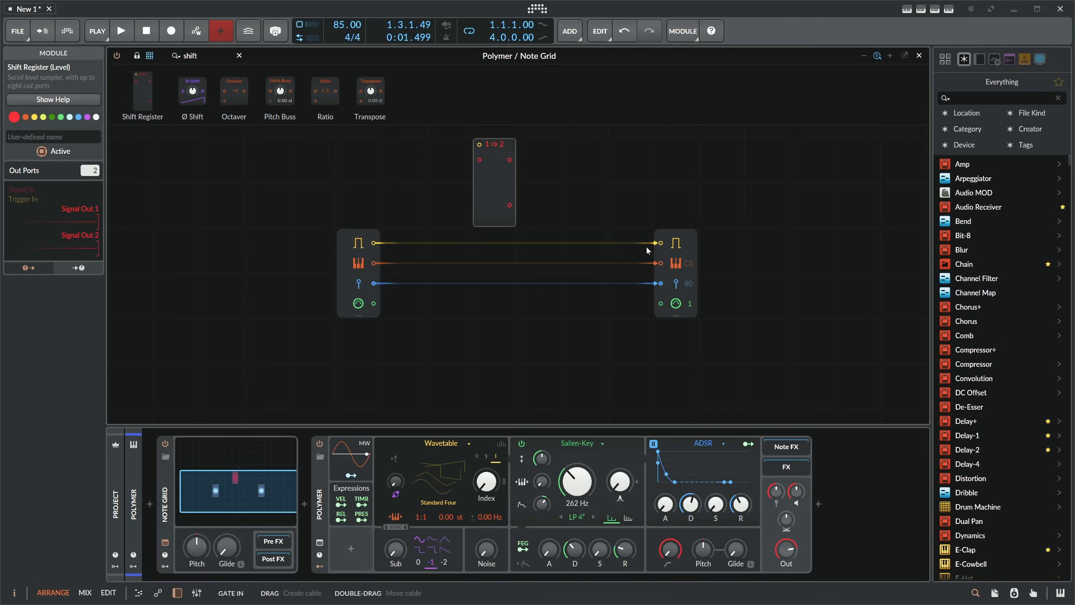
# - Place the Note In module directly beside Note Out, move the Shift Register into the free space, and give it 4 out ports
pyautogui.moveTo(368, 271); pyautogui.dragTo(639, 271)
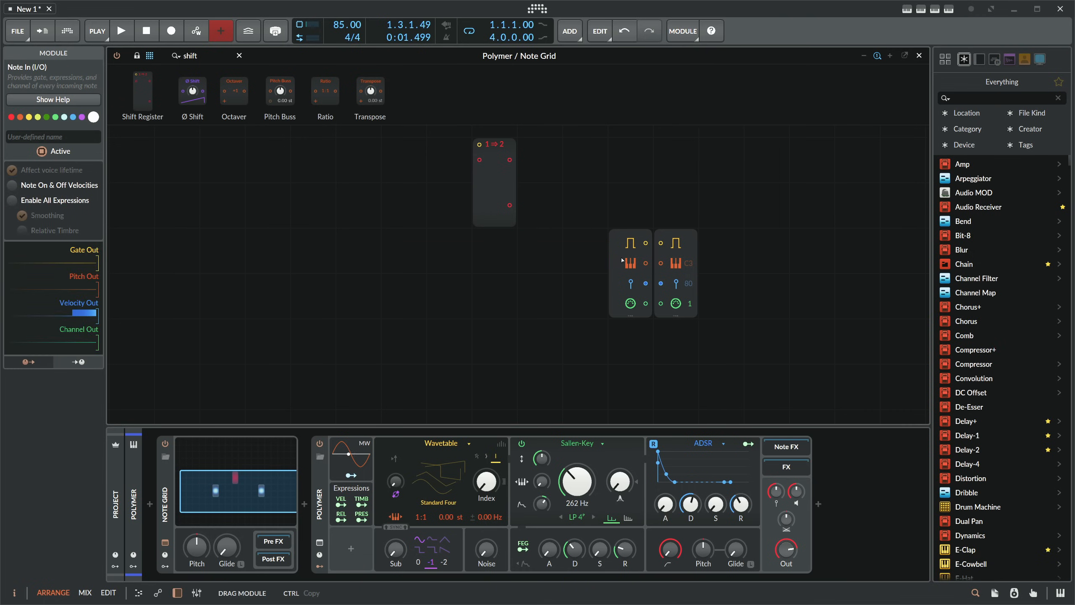
pyautogui.moveTo(516, 174); pyautogui.dragTo(335, 265)
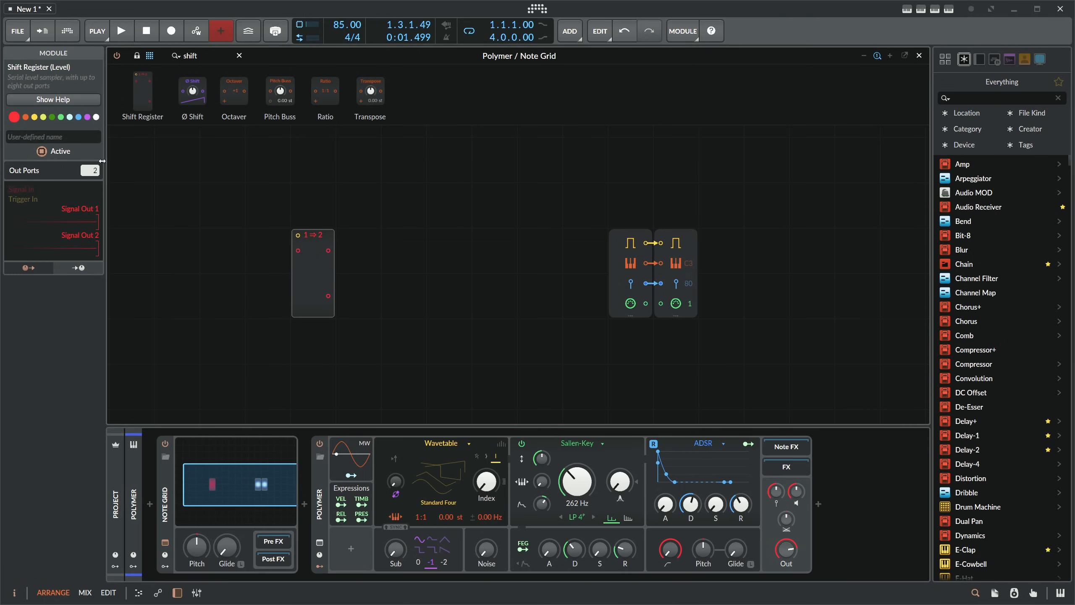
pyautogui.moveTo(93, 174); pyautogui.dragTo(96, 171)
pyautogui.moveTo(210, 237); pyautogui.dragTo(231, 210)
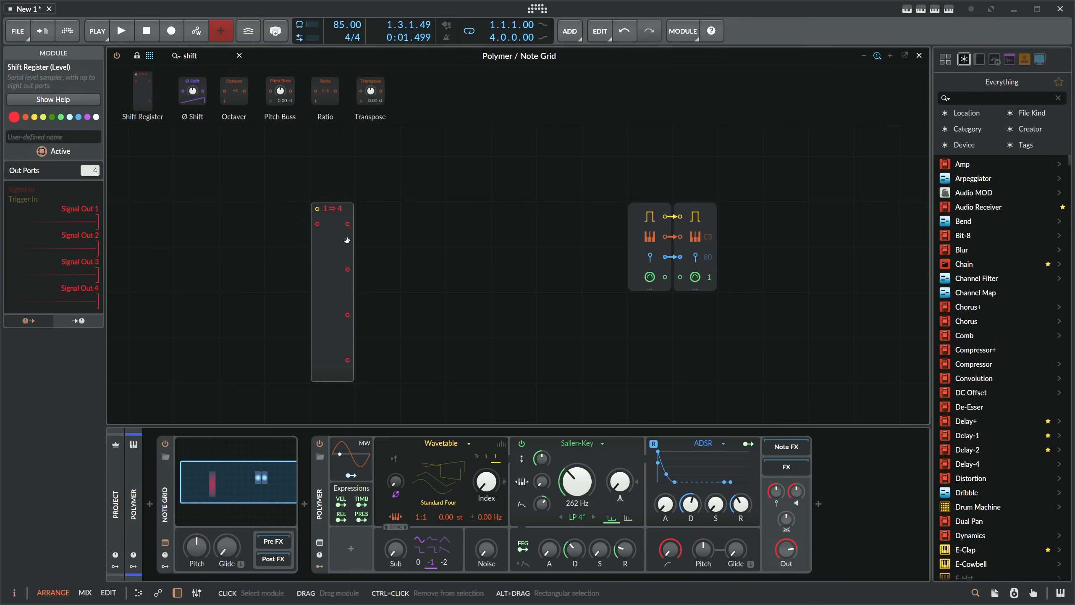
# - Add a Trigger module connected to the Shift Register's trigger input
pyautogui.write('tri')
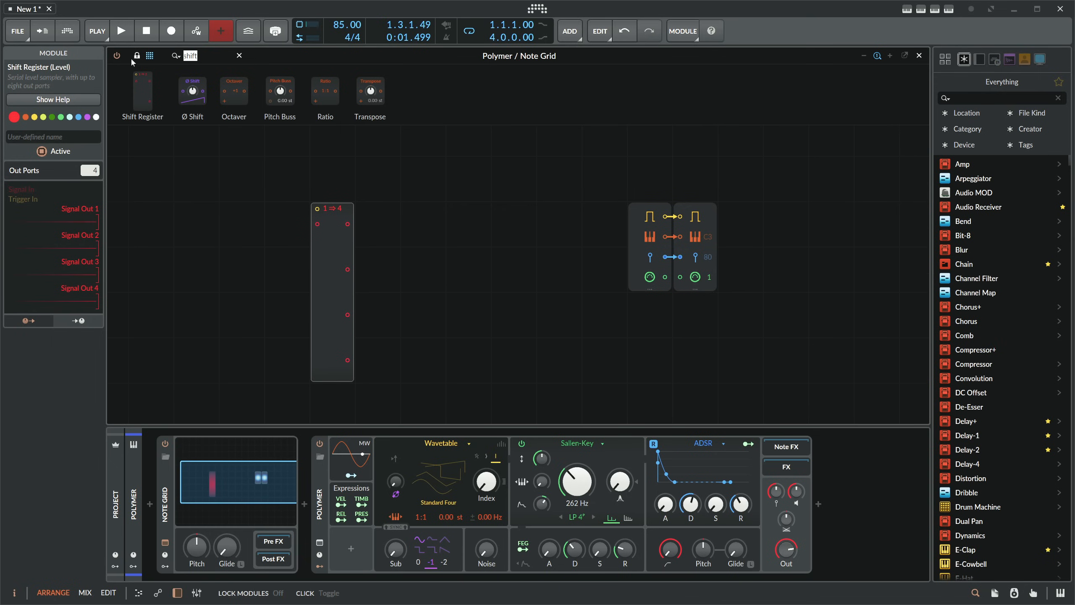
pyautogui.write('gg')
pyautogui.moveTo(134, 91); pyautogui.dragTo(317, 210)
# - Add a Value Readout module connected to the Shift Register's first output
pyautogui.doubleClick(205, 58)
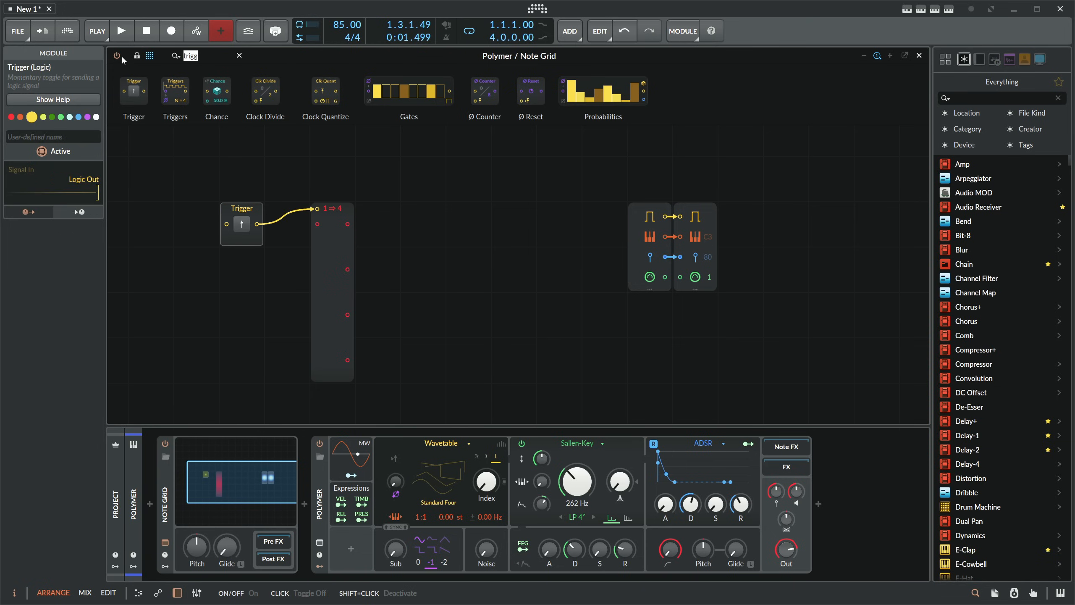
pyautogui.write('read')
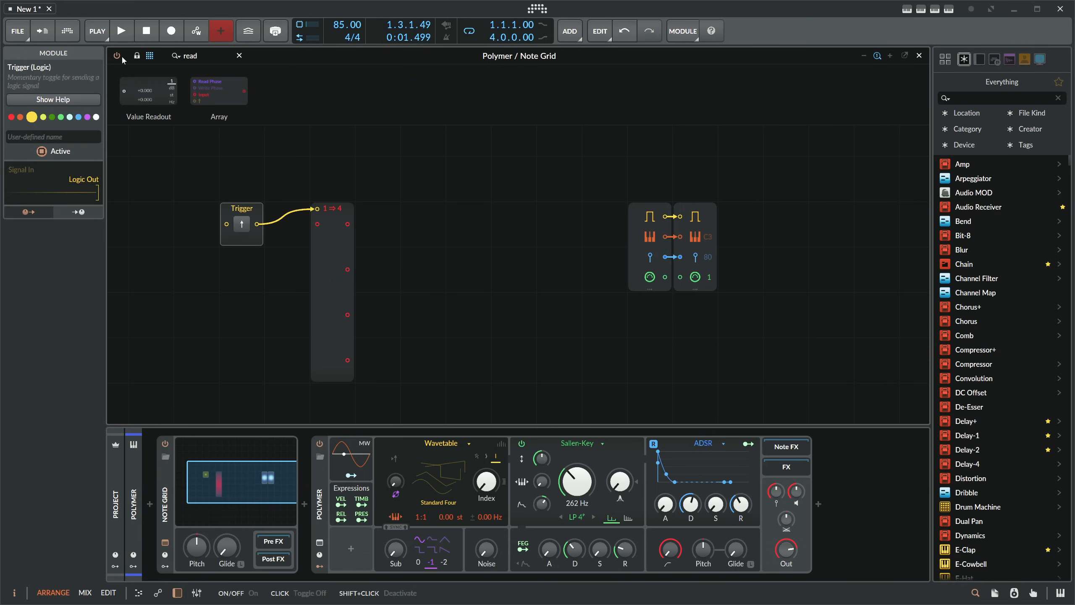
pyautogui.moveTo(332, 142); pyautogui.dragTo(368, 229)
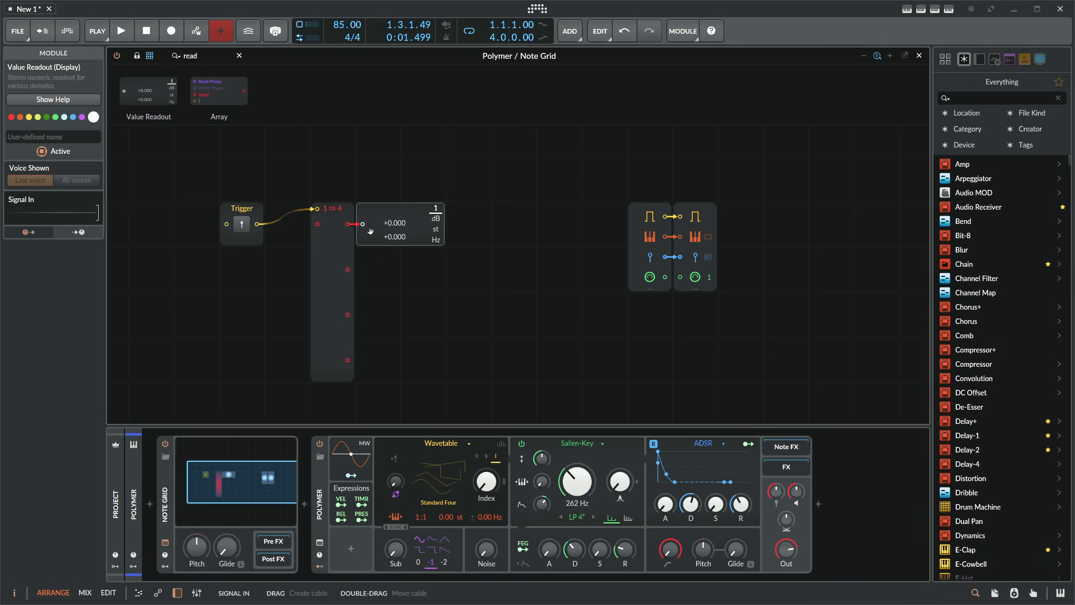
# - Show the Value Readout in semitones and duplicate it three times, wiring the copies to the Shift Register's outputs 2 to 4
pyautogui.click(435, 231)
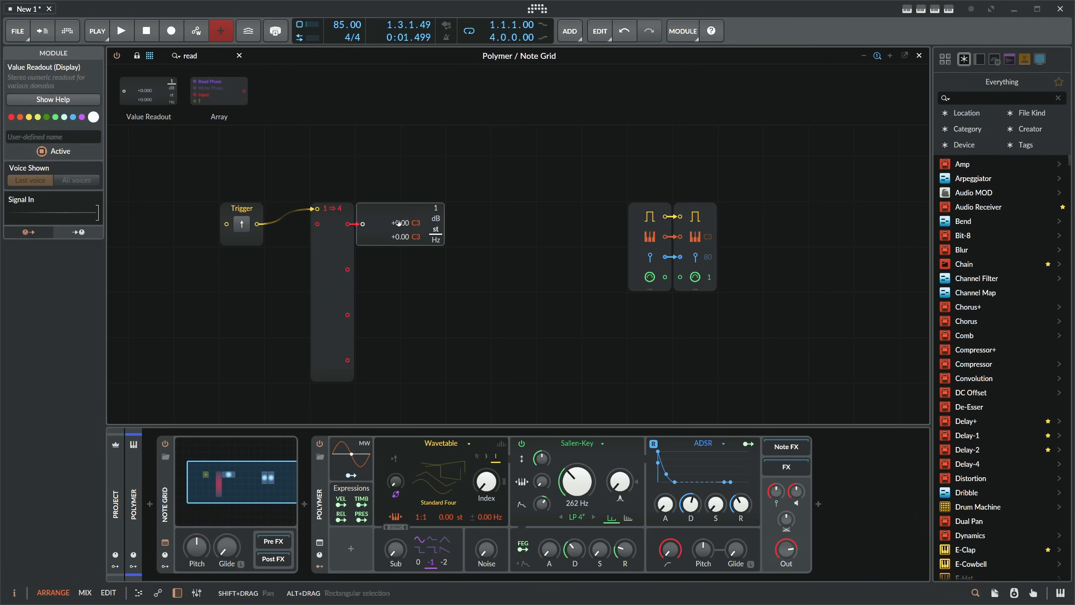
pyautogui.hotkey('ctrl', 'd')
pyautogui.hotkey('ctrl', 'd')
pyautogui.hotkey('ctrl', 'd')
pyautogui.moveTo(347, 360); pyautogui.dragTo(362, 360)
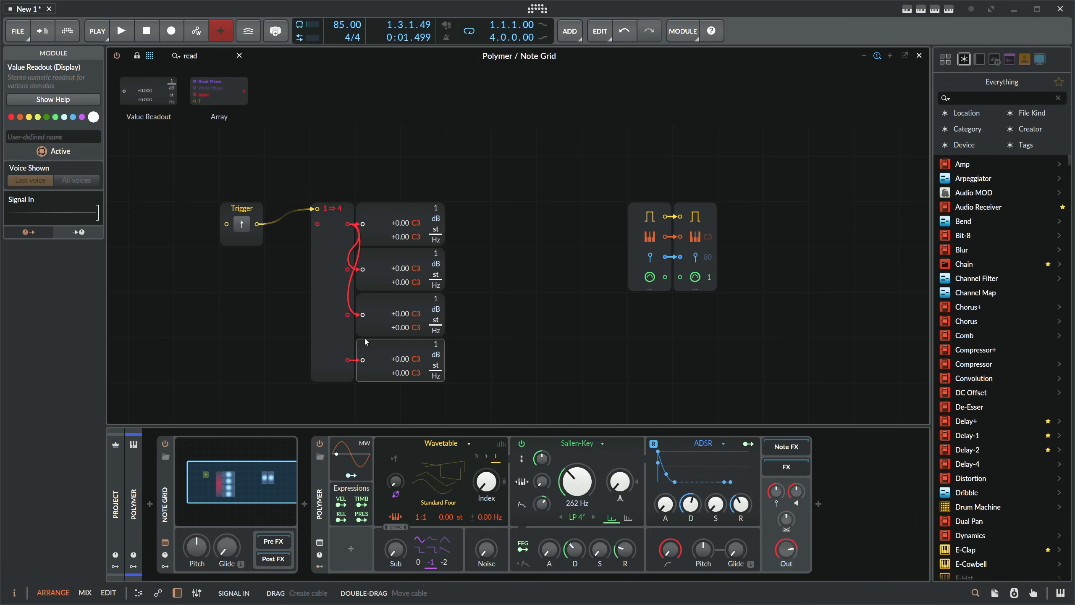
pyautogui.moveTo(348, 314); pyautogui.dragTo(363, 315)
pyautogui.moveTo(347, 269); pyautogui.dragTo(363, 269)
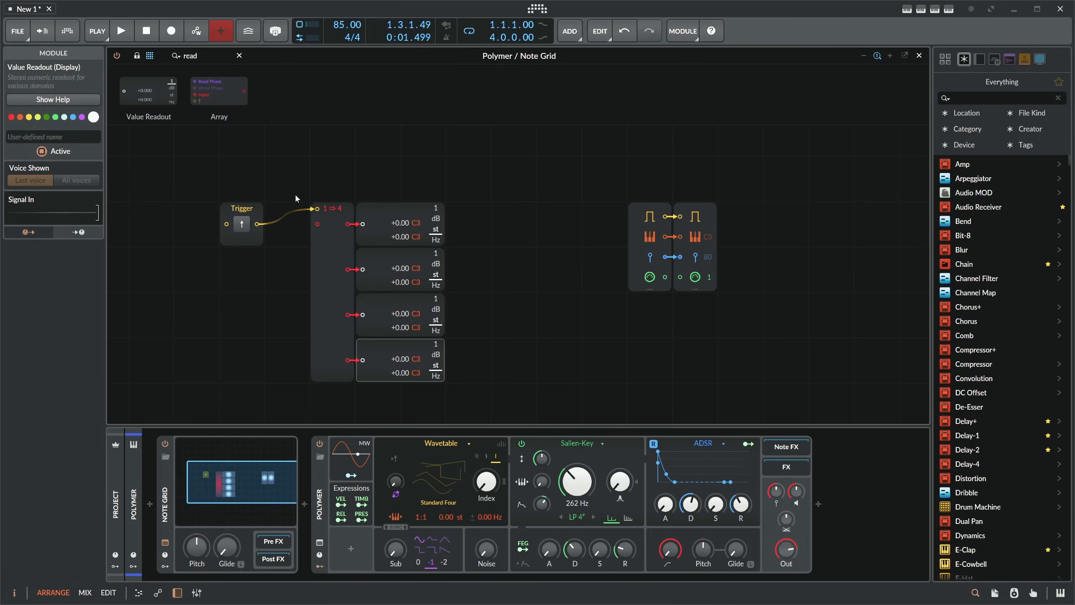
# - Delete the Trigger module that feeds the Shift Register
pyautogui.doubleClick(256, 224)
pyautogui.click(240, 207)
pyautogui.press('Delete')
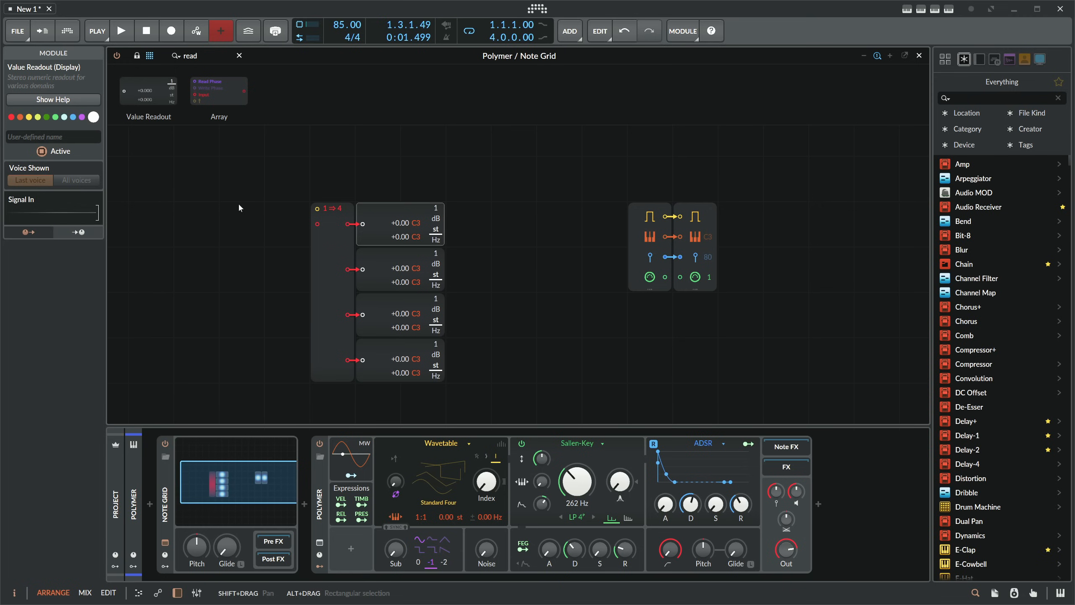
# - Move Note In away from Note Out and remove the gate, pitch and velocity cables between them
pyautogui.click(195, 56)
pyautogui.moveTo(667, 224); pyautogui.dragTo(577, 224)
pyautogui.doubleClick(680, 217)
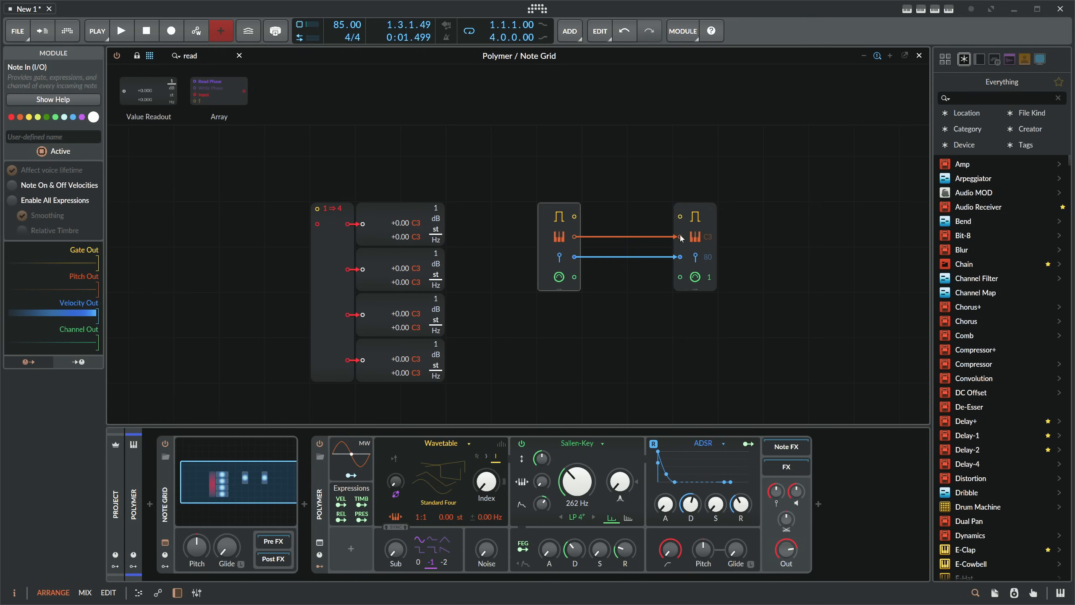
pyautogui.doubleClick(680, 237)
pyautogui.doubleClick(679, 257)
# - Place Note In ahead of the Shift Register, connecting its gate to the trigger input and its pitch to the signal input
pyautogui.moveTo(551, 219); pyautogui.dragTo(332, 208)
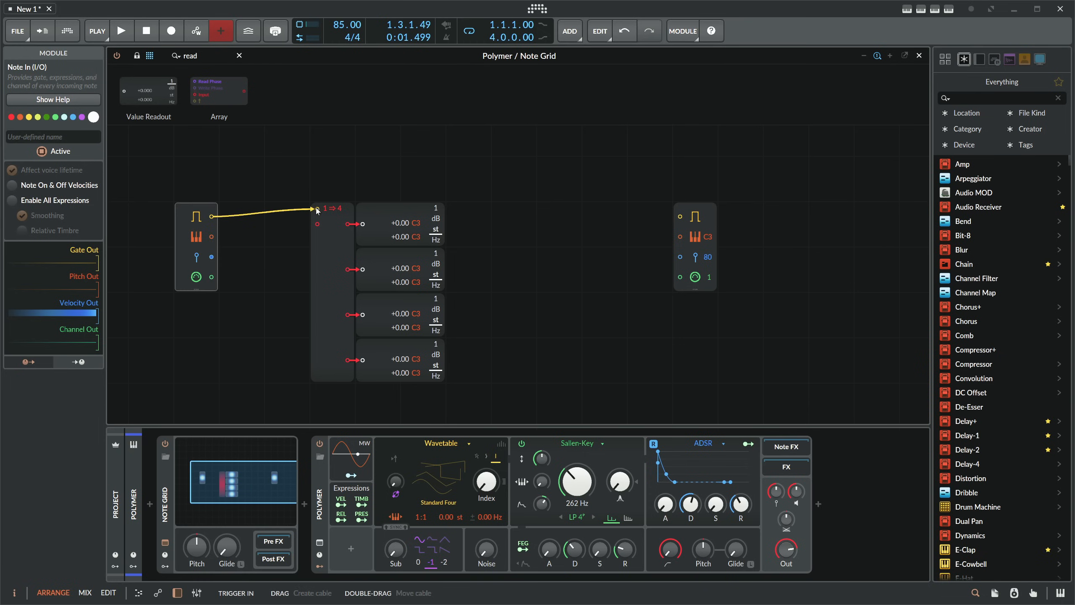
pyautogui.moveTo(211, 237); pyautogui.dragTo(317, 224)
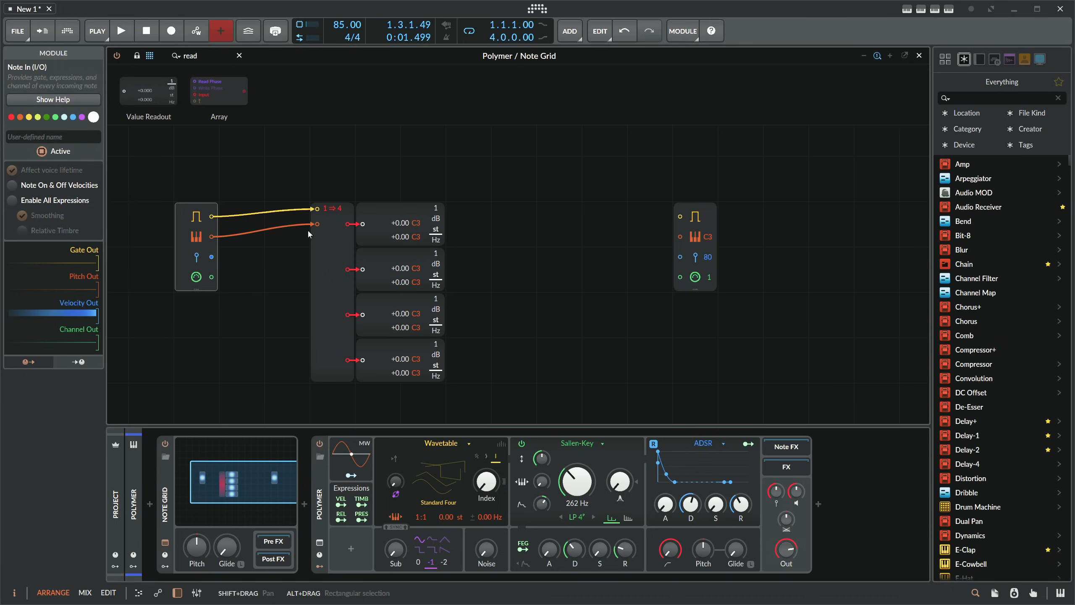
pyautogui.click(179, 464)
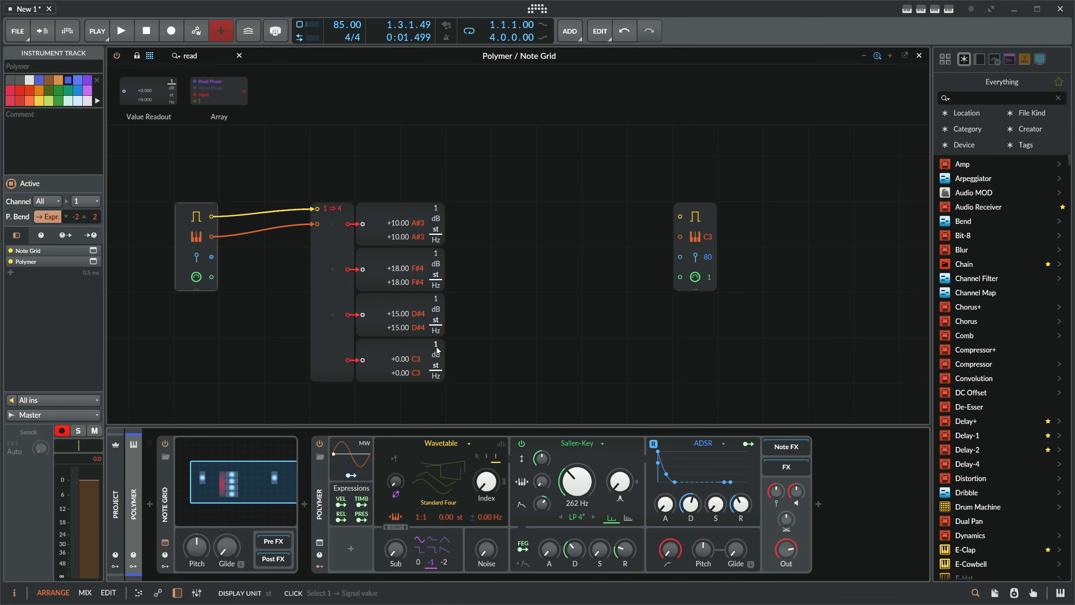
# - Set the Shift Register to 8 out ports
pyautogui.scroll(-3, 398, 271)
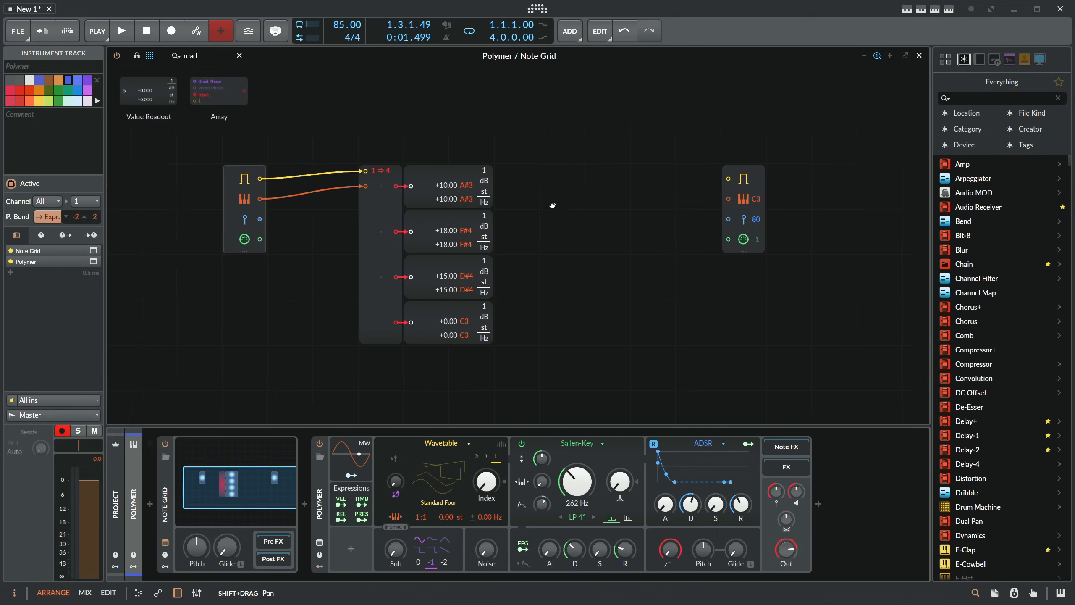
pyautogui.click(404, 275)
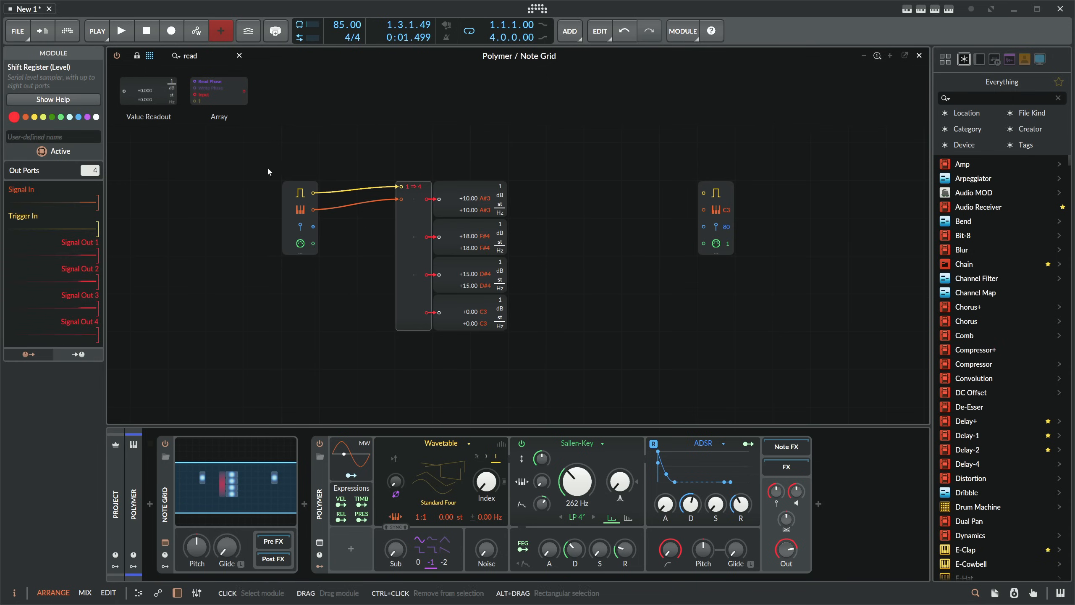
pyautogui.moveTo(91, 170); pyautogui.dragTo(91, 151)
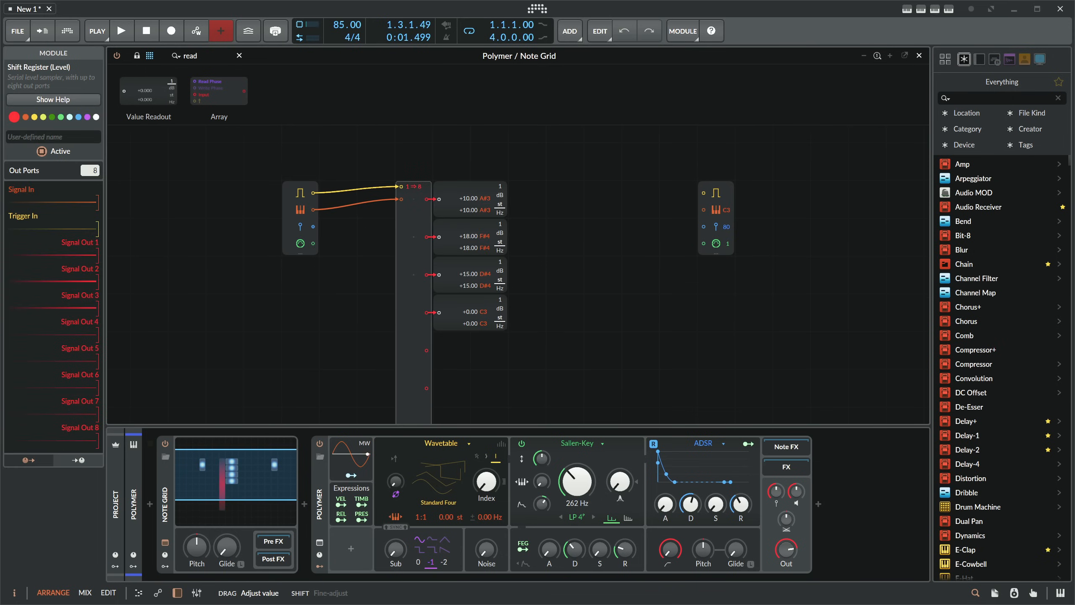
# - Duplicate the lowest Value Readout four times and wire the copies to the Shift Register's outputs 5 to 8
pyautogui.scroll(-1, 314, 245)
pyautogui.scroll(-1, 316, 248)
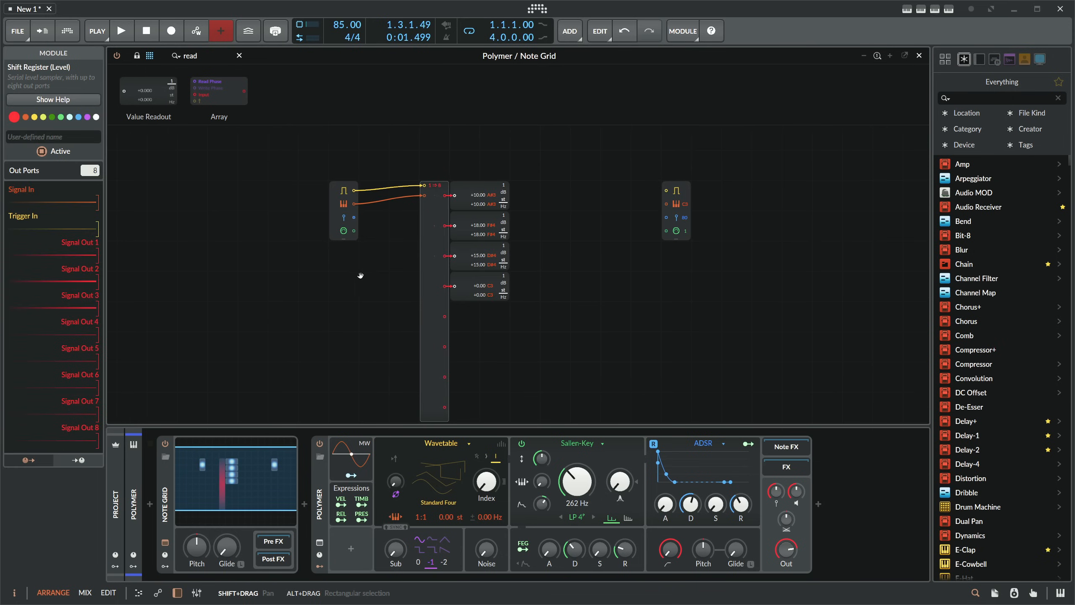
pyautogui.moveTo(360, 273); pyautogui.dragTo(334, 260)
pyautogui.click(465, 278)
pyautogui.hotkey('ctrl', 'd')
pyautogui.hotkey('ctrl', 'd')
pyautogui.hotkey('ctrl', 'd')
pyautogui.hotkey('ctrl', 'd')
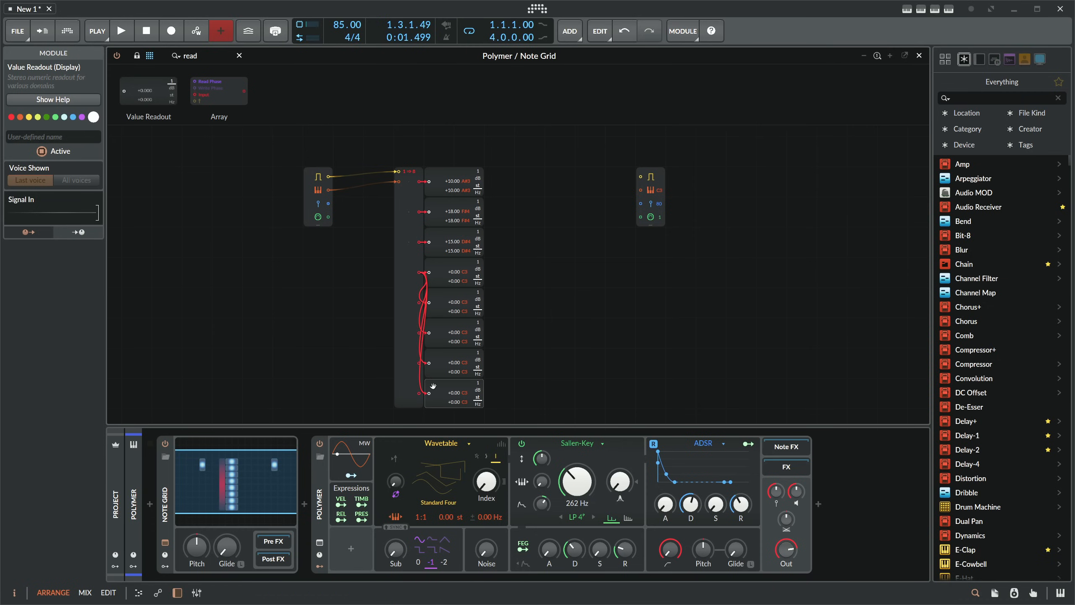
pyautogui.moveTo(419, 333); pyautogui.dragTo(429, 303)
# - Add a Merge module directly beside the value readouts and give it 8 in ports
pyautogui.write('mereg')
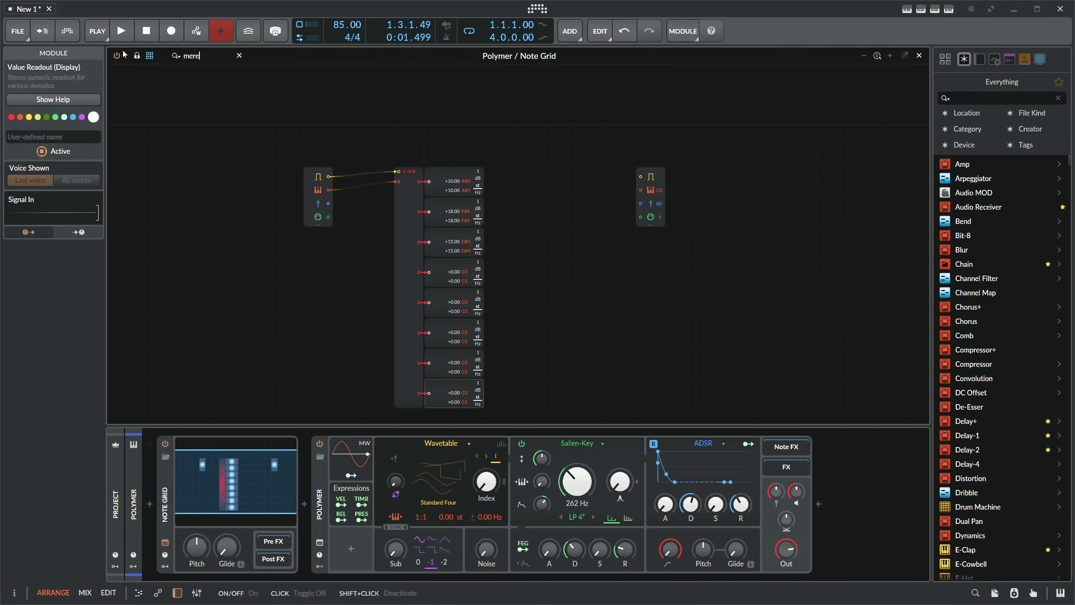
pyautogui.press('BackSpace')
pyautogui.moveTo(139, 92); pyautogui.dragTo(498, 194)
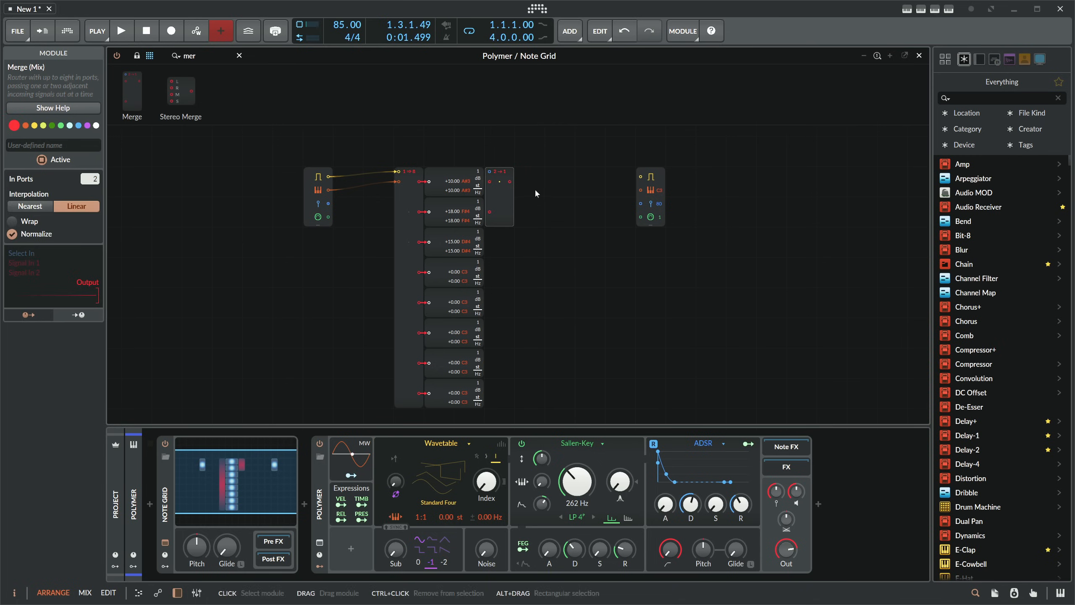
pyautogui.moveTo(96, 179); pyautogui.dragTo(97, 146)
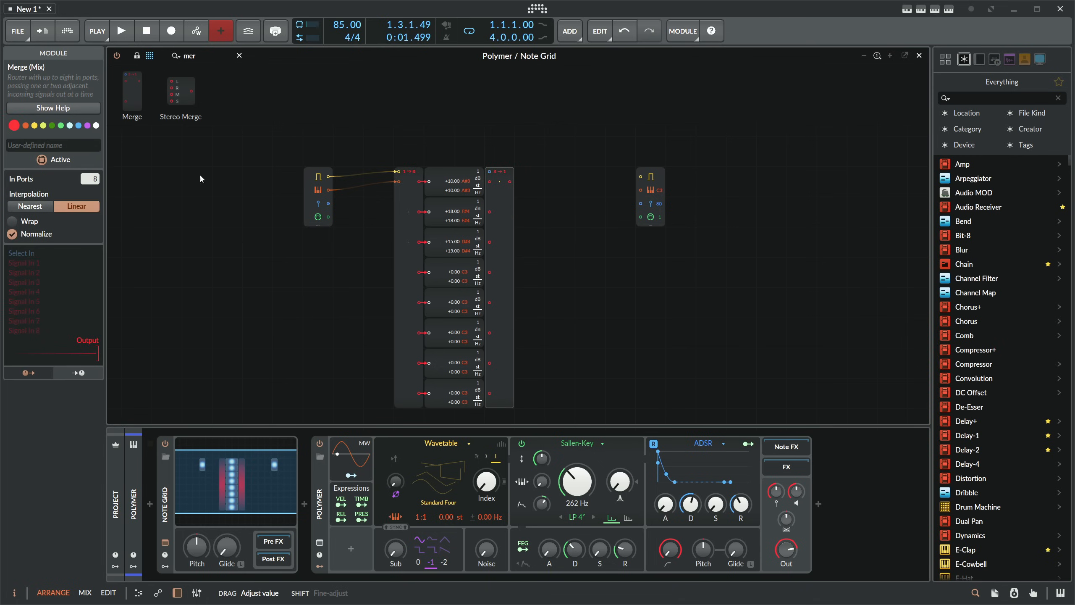
# - Connect each of the Shift Register's eight outputs to the matching signal input of the Merge module
pyautogui.moveTo(419, 182); pyautogui.dragTo(490, 181)
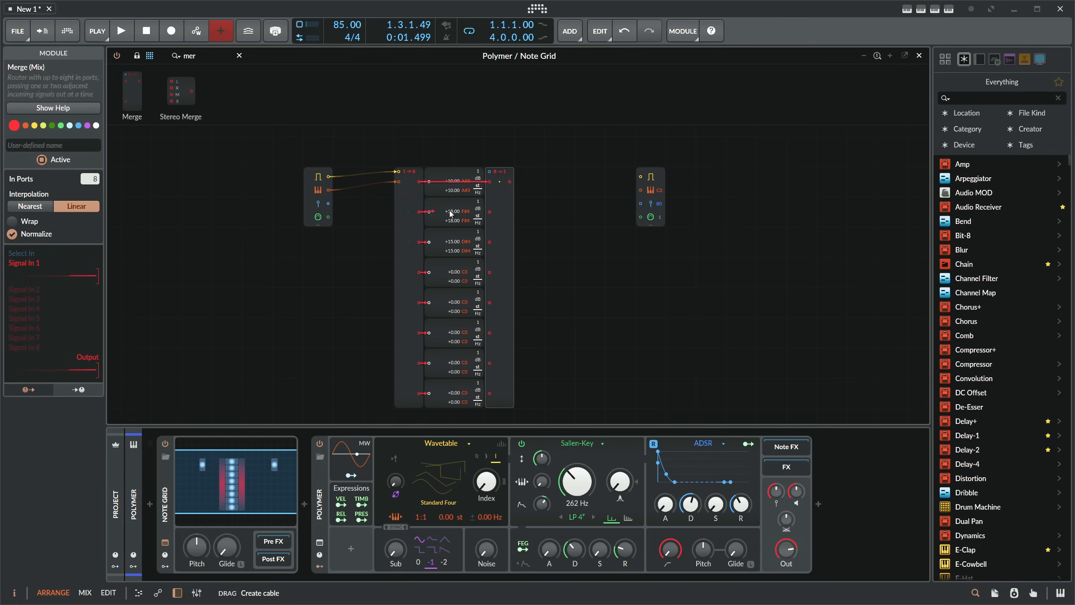
pyautogui.moveTo(419, 211); pyautogui.dragTo(489, 211)
pyautogui.moveTo(420, 241); pyautogui.dragTo(490, 242)
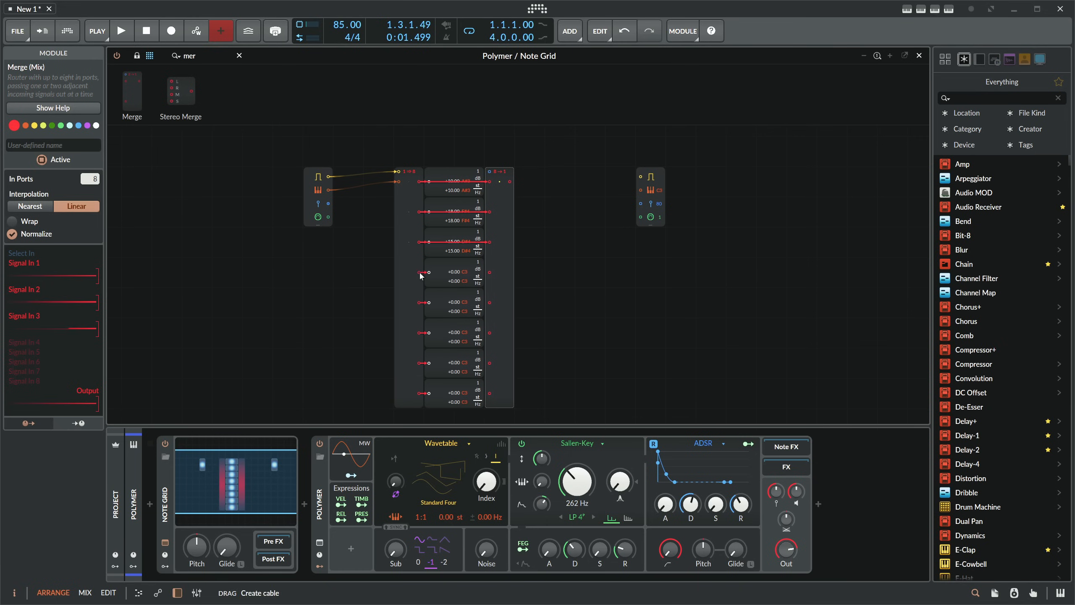
pyautogui.moveTo(419, 272); pyautogui.dragTo(489, 271)
pyautogui.moveTo(429, 302); pyautogui.dragTo(490, 302)
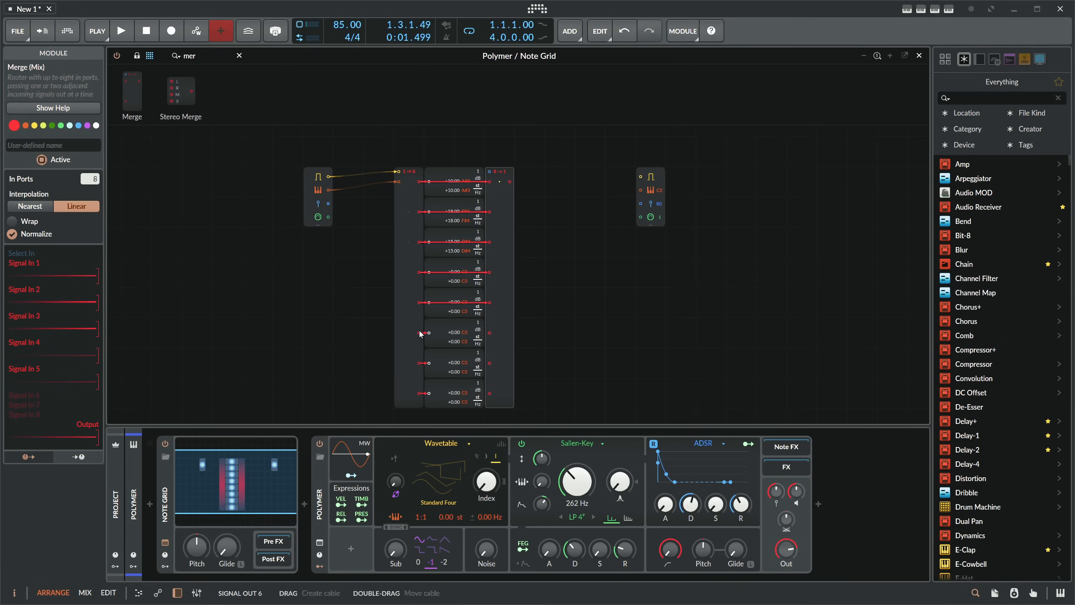
pyautogui.moveTo(429, 332); pyautogui.dragTo(489, 333)
pyautogui.moveTo(429, 363); pyautogui.dragTo(489, 363)
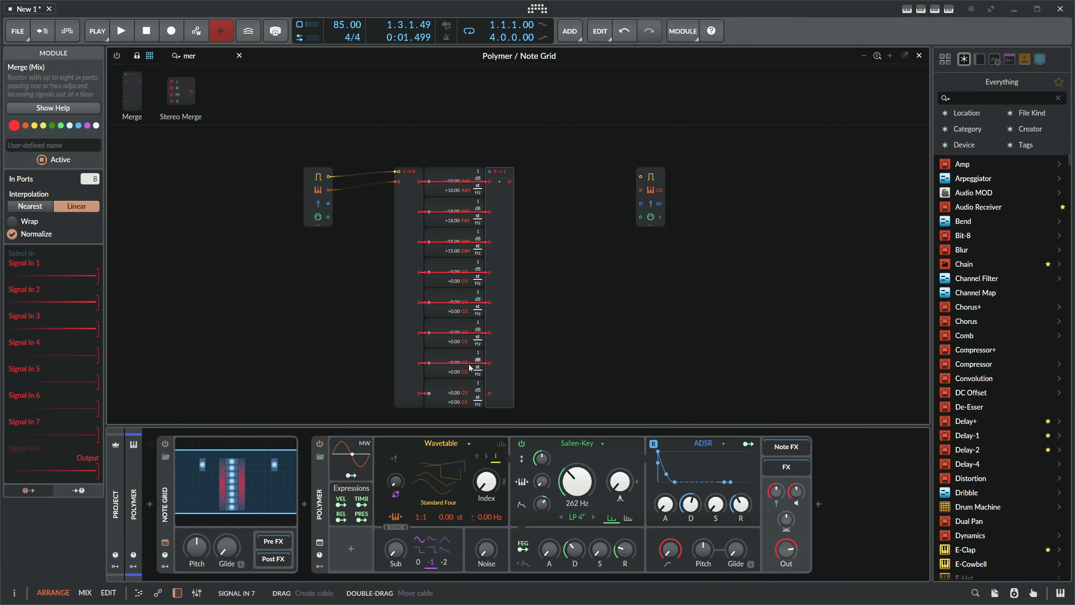
pyautogui.moveTo(429, 393); pyautogui.dragTo(490, 394)
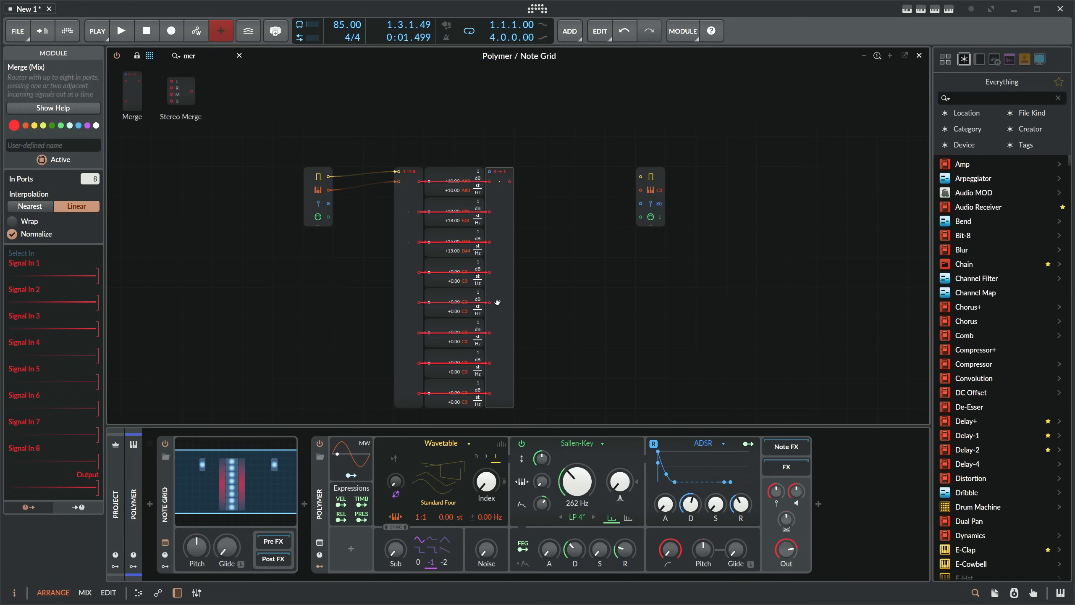
# - Add a Ø Counter module above the readouts, connected to the Merge module's select input
pyautogui.doubleClick(227, 53)
pyautogui.write('coun')
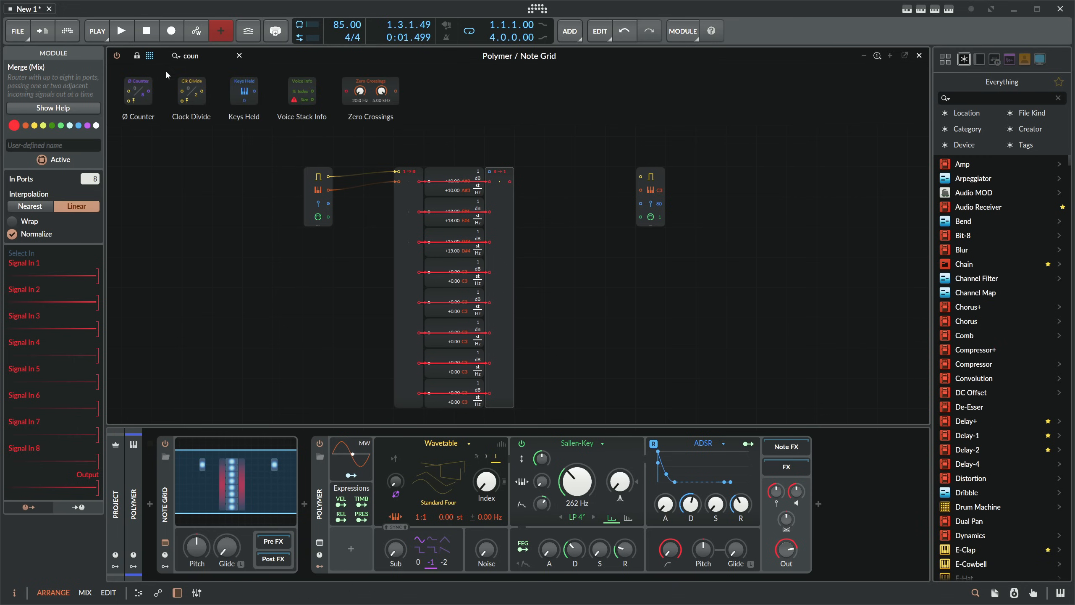
pyautogui.moveTo(138, 90); pyautogui.dragTo(490, 172)
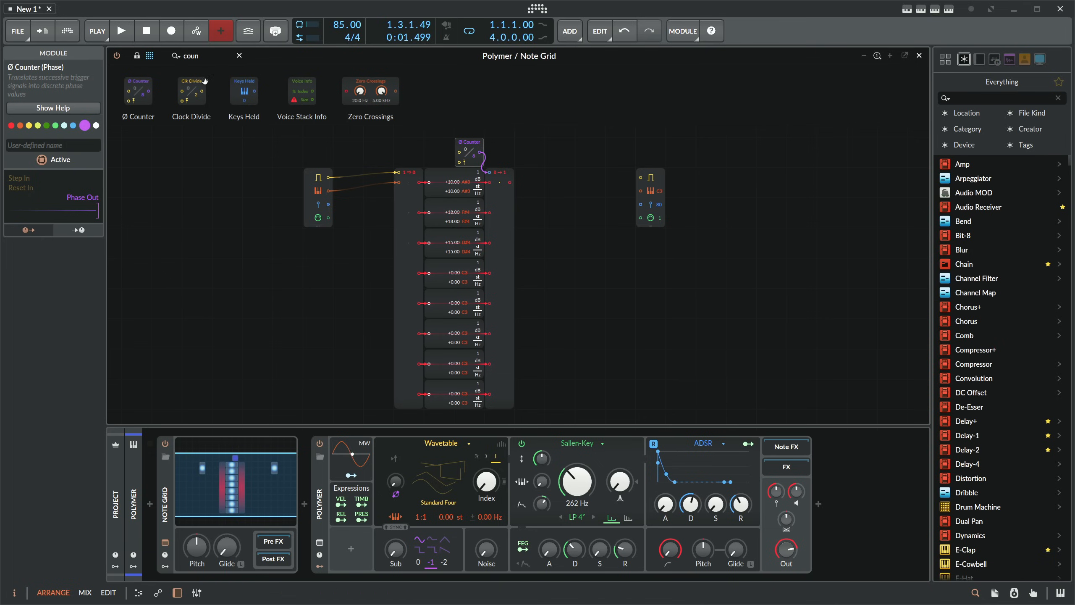
# - Add a Triggers module beside the Ø Counter, connected to its step input
pyautogui.moveTo(206, 56); pyautogui.dragTo(106, 51)
pyautogui.write('trigger')
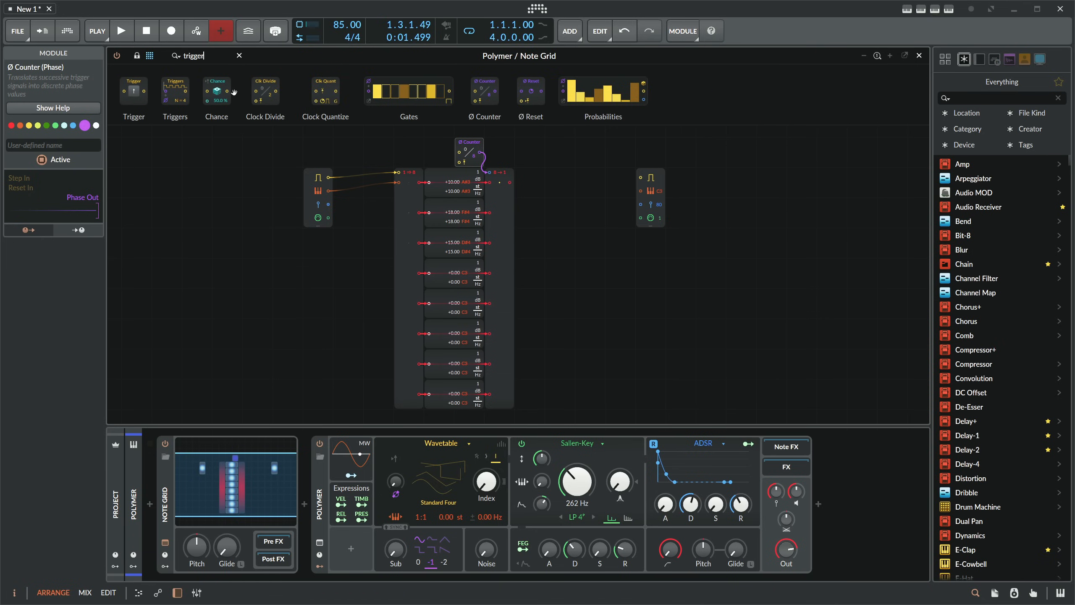
pyautogui.moveTo(180, 91); pyautogui.dragTo(454, 157)
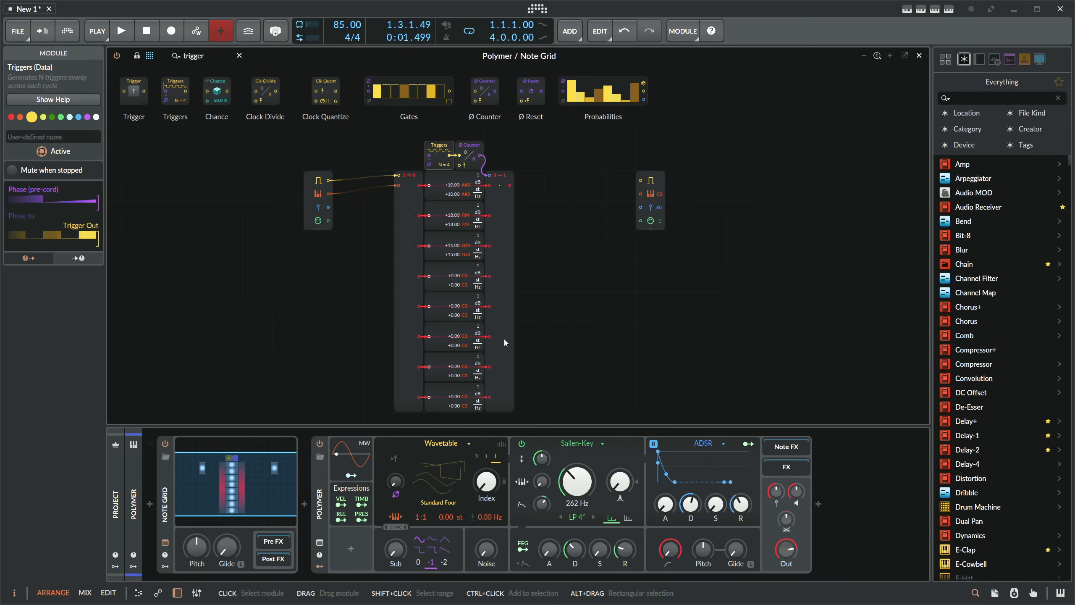
# - Set the Merge module's interpolation to Nearest and wire its output to Note Out's pitch input and the Triggers output to the gate input
pyautogui.click(504, 282)
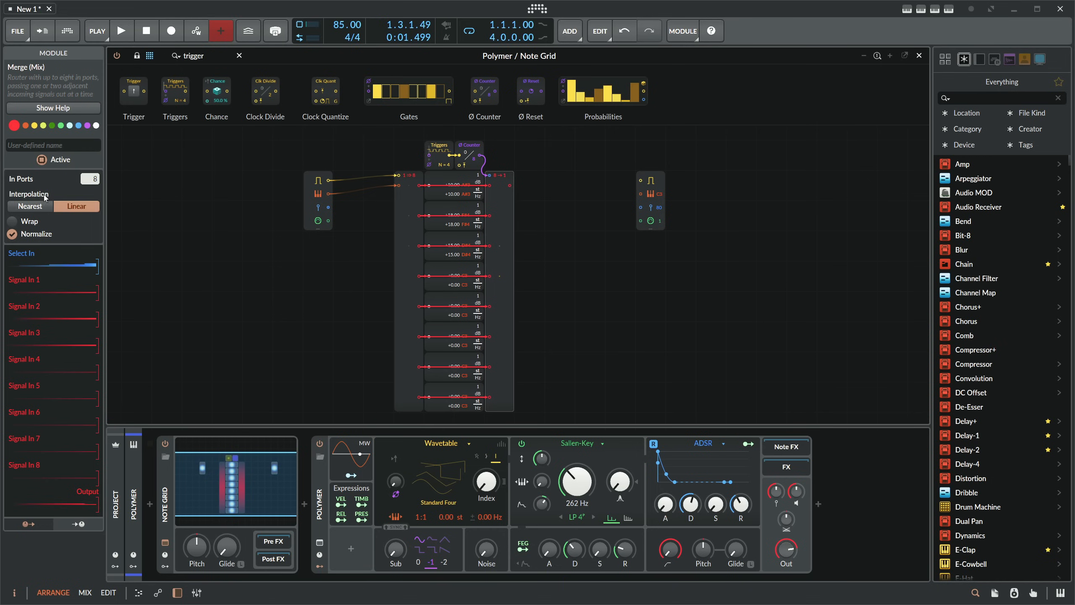
pyautogui.click(31, 207)
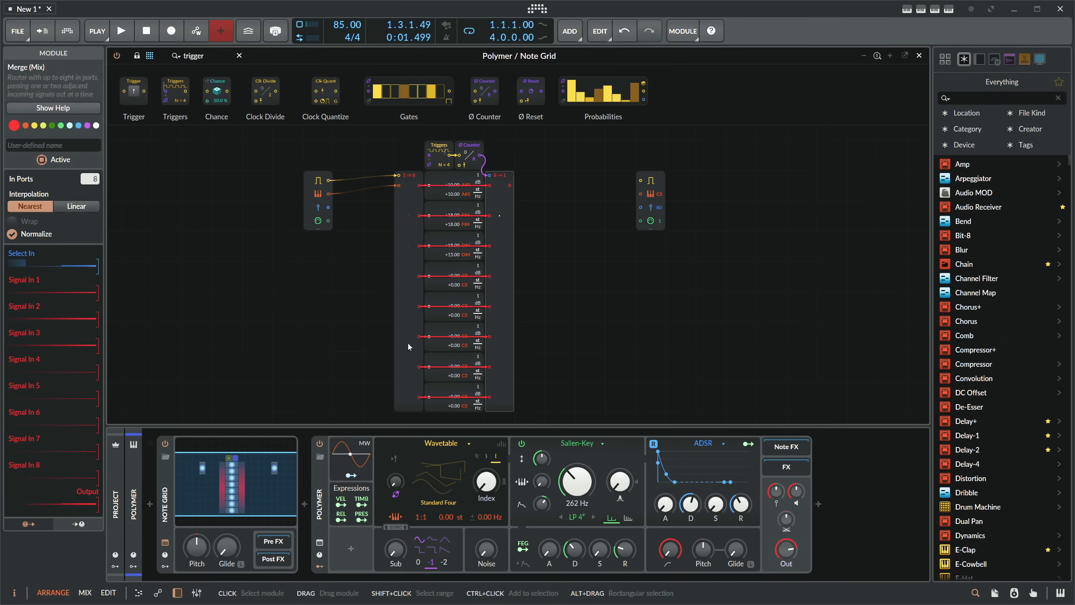
pyautogui.moveTo(509, 186); pyautogui.dragTo(640, 193)
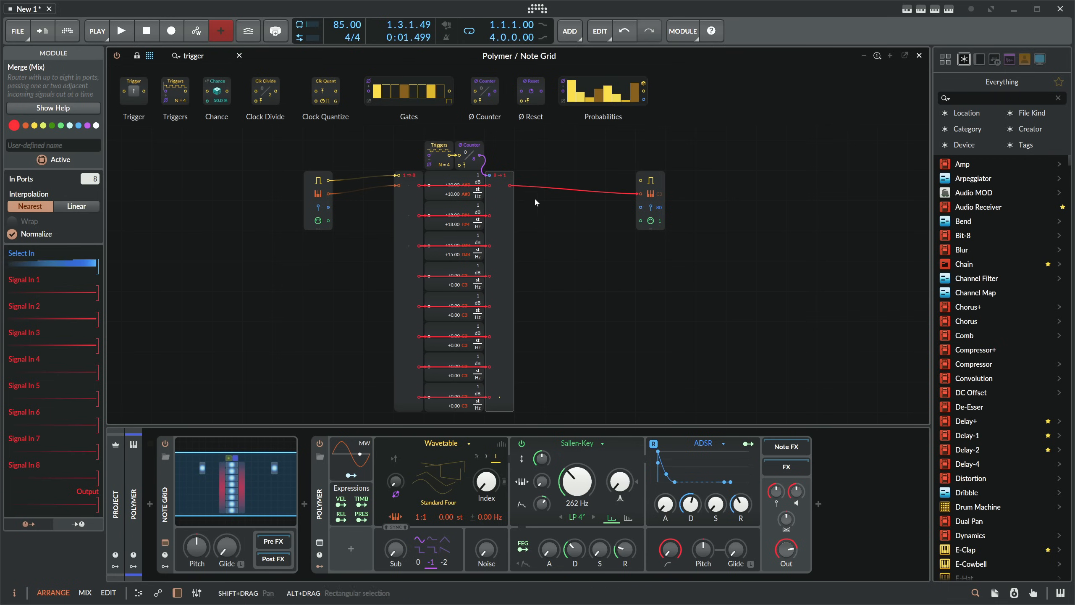
pyautogui.moveTo(451, 157); pyautogui.dragTo(640, 180)
# - Lower Polymer's gain and set the Triggers module's step count to 8
pyautogui.moveTo(796, 491); pyautogui.dragTo(796, 513)
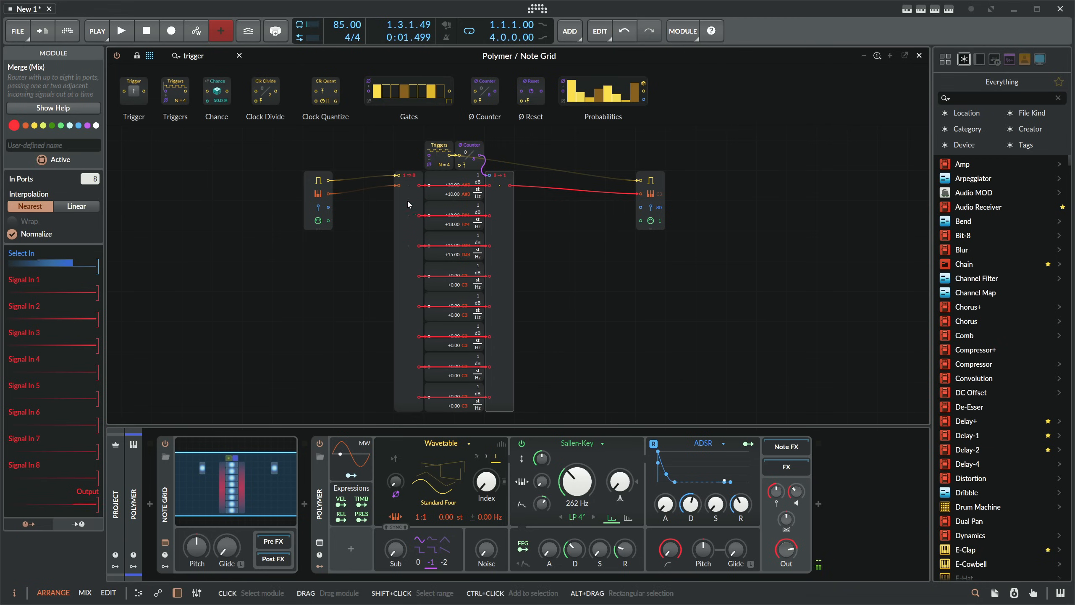
pyautogui.click(456, 194)
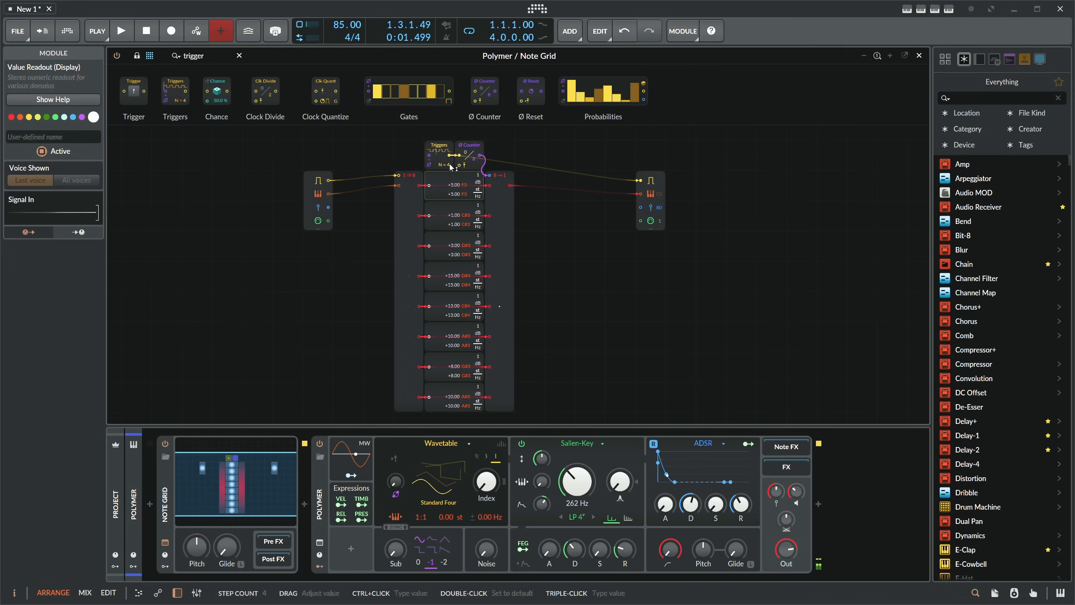
pyautogui.moveTo(445, 165); pyautogui.dragTo(445, 154)
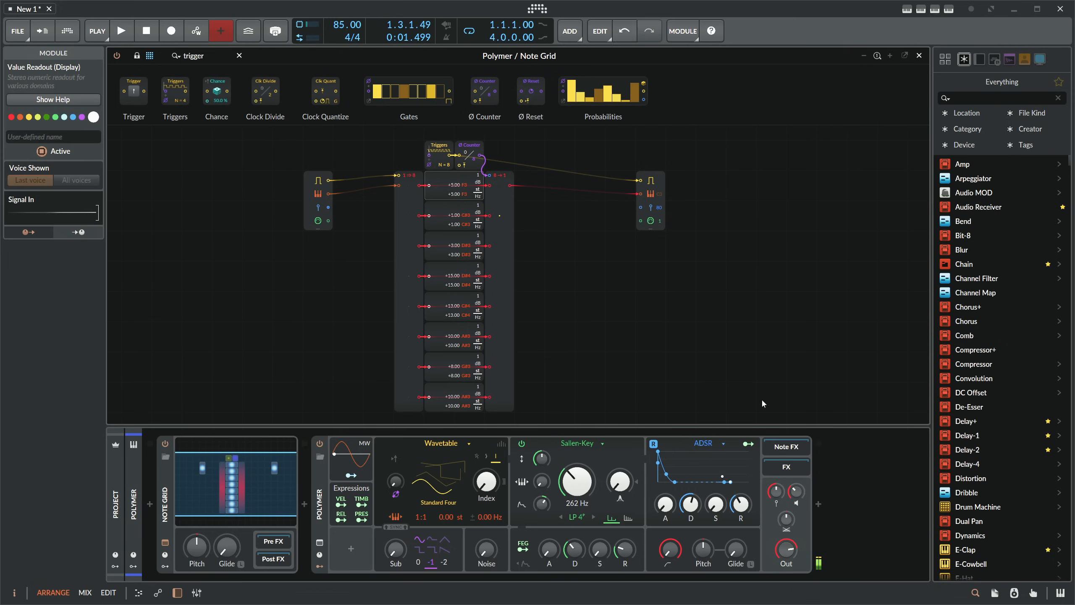
# - Insert a Convolution reverb after Polymer in the device chain
pyautogui.click(818, 504)
pyautogui.write('conv')
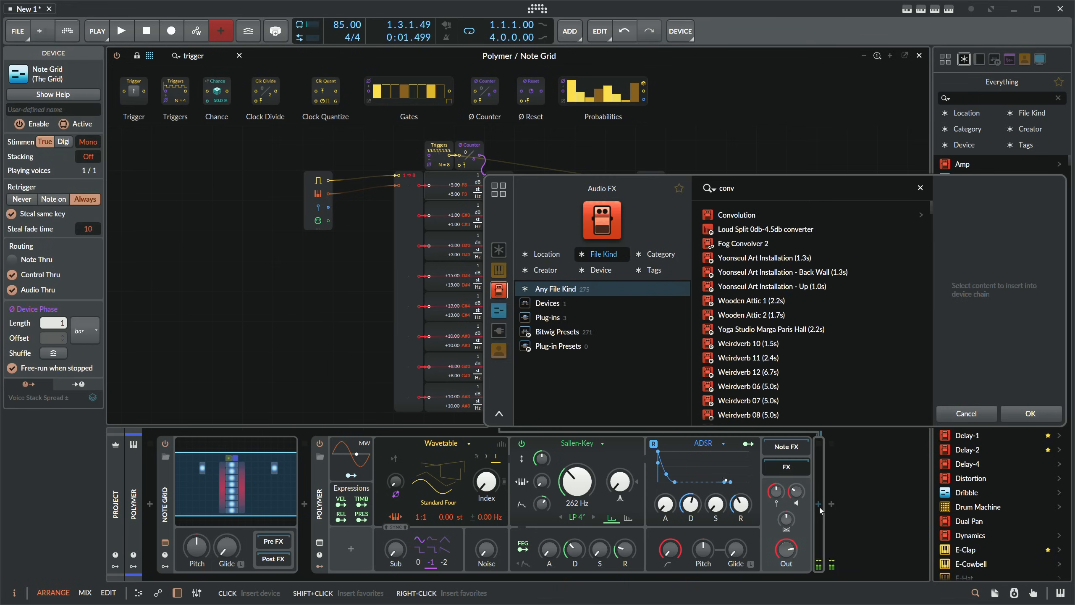
pyautogui.press('Return')
# - Insert a Delay-2 device after the Convolution reverb
pyautogui.moveTo(753, 578); pyautogui.dragTo(912, 552)
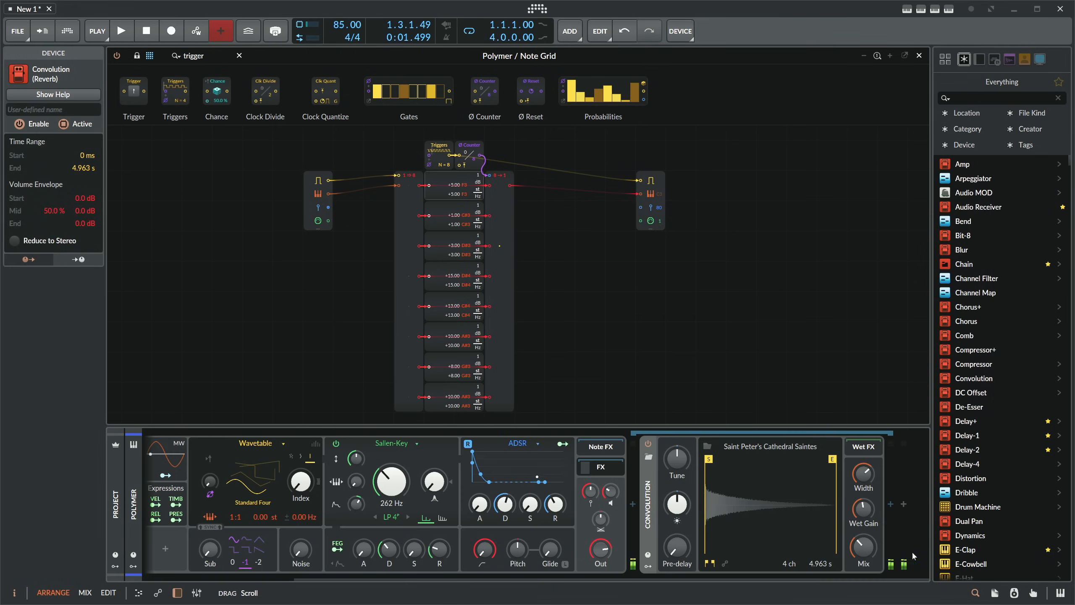
pyautogui.click(891, 504)
pyautogui.write('delay')
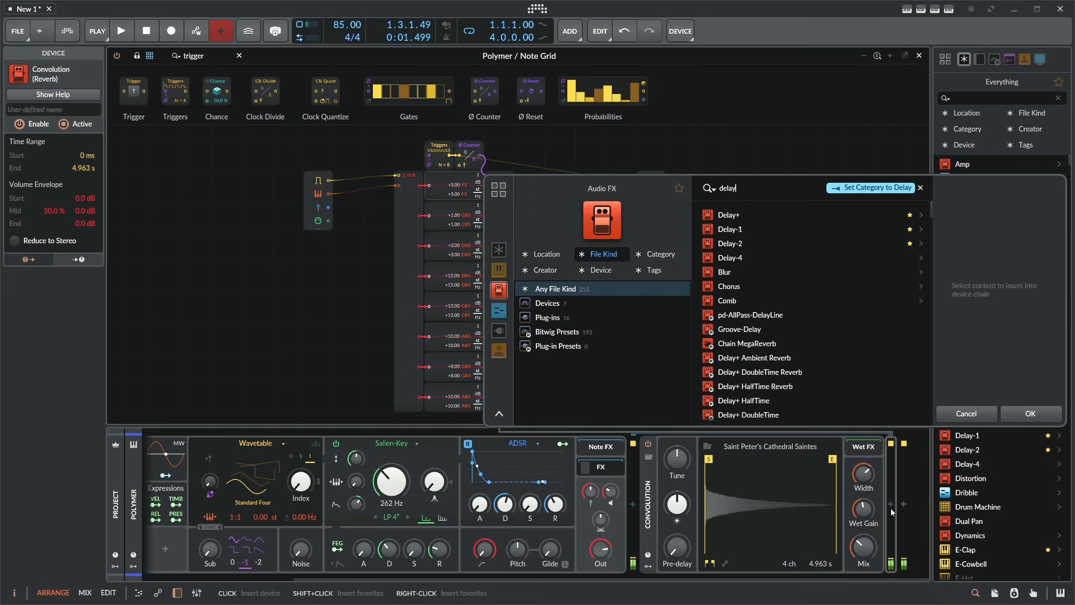
pyautogui.press('Down')
pyautogui.press('Down')
pyautogui.press('Return')
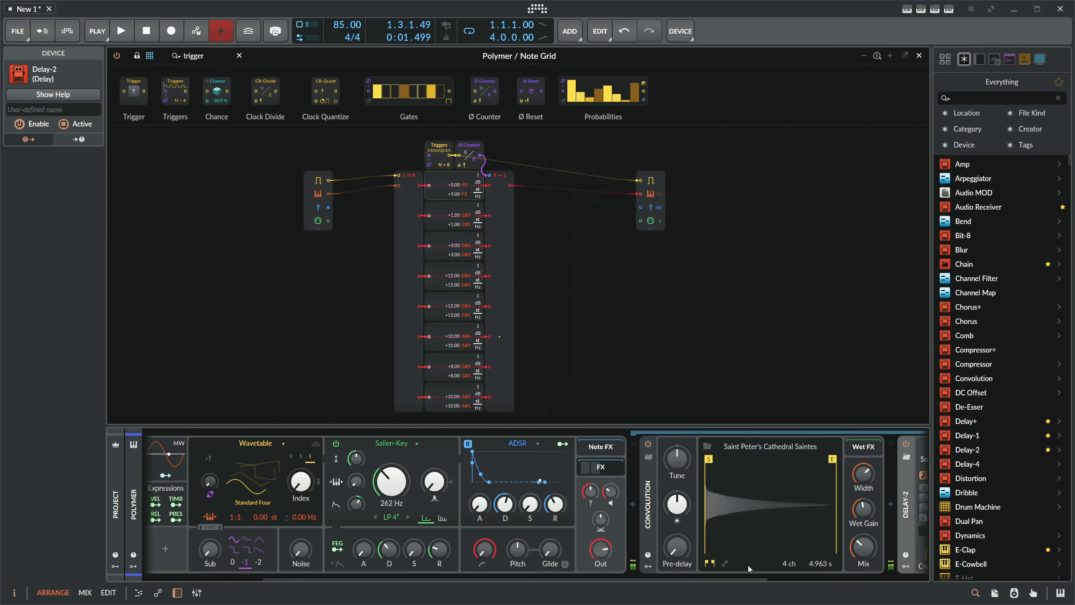
# - Wire the Note In module's gate output to the reset input of the Ø Counter
pyautogui.moveTo(648, 574); pyautogui.dragTo(760, 575)
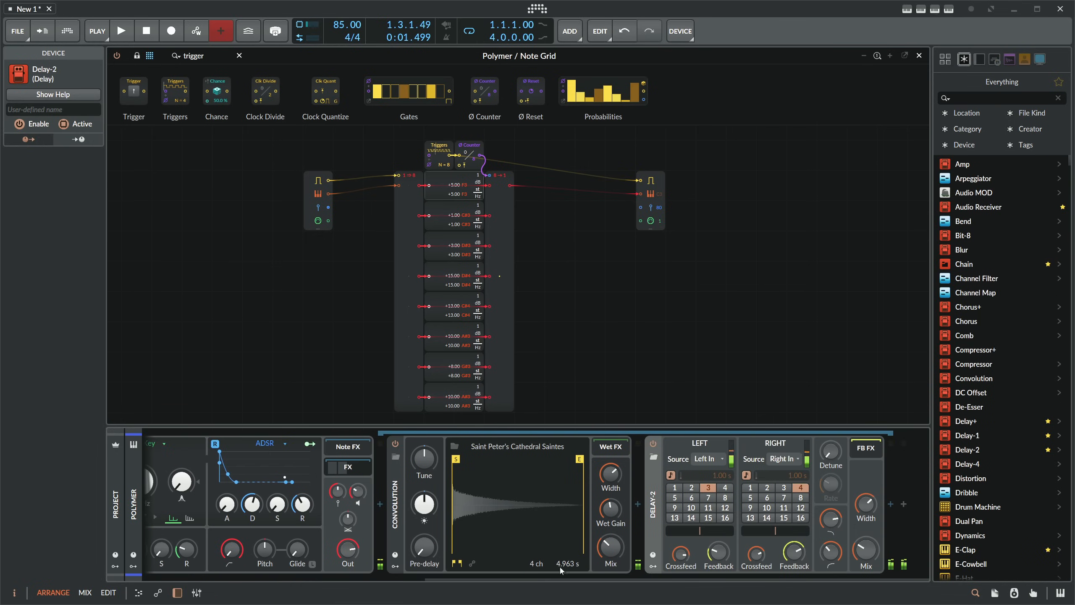
pyautogui.moveTo(468, 575); pyautogui.dragTo(285, 555)
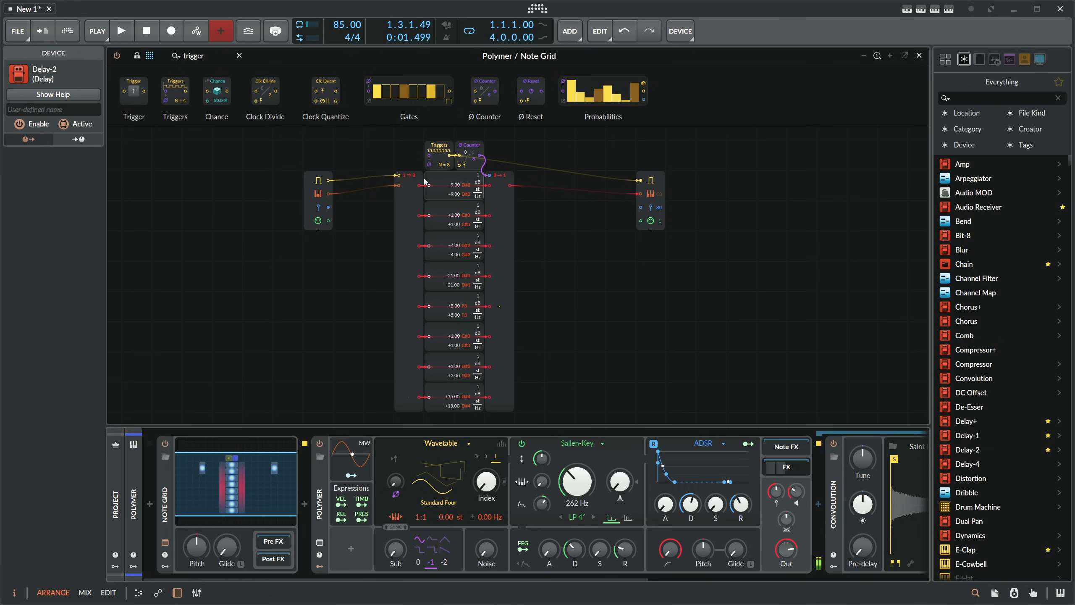
pyautogui.moveTo(329, 180); pyautogui.dragTo(464, 166)
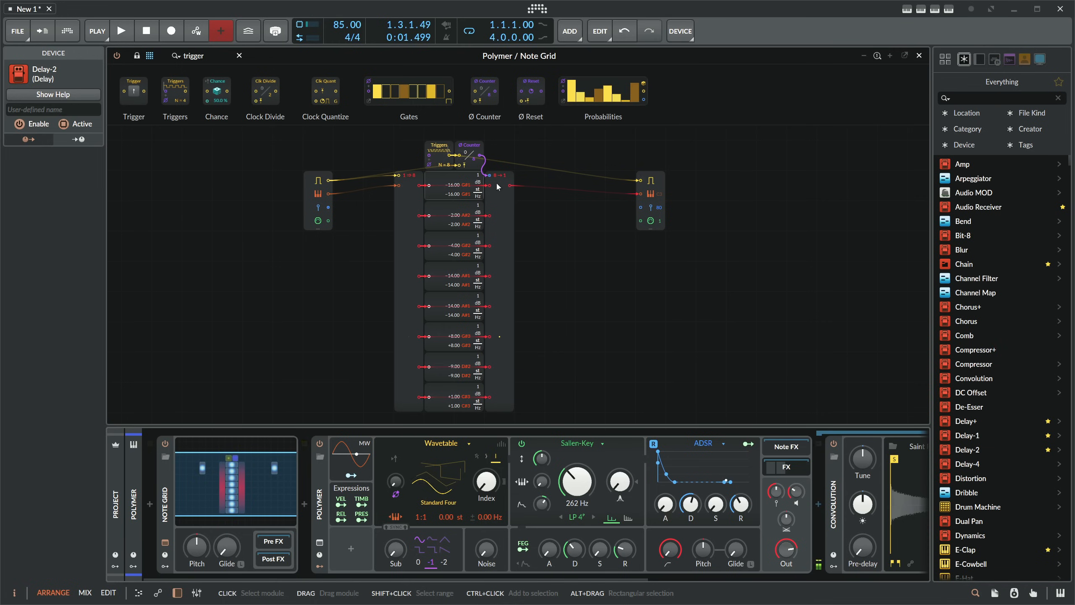
# - Insert a Sample / Hold module between Merge and Note Out's pitch input, and wire the Triggers output to its trigger input
pyautogui.click(501, 190)
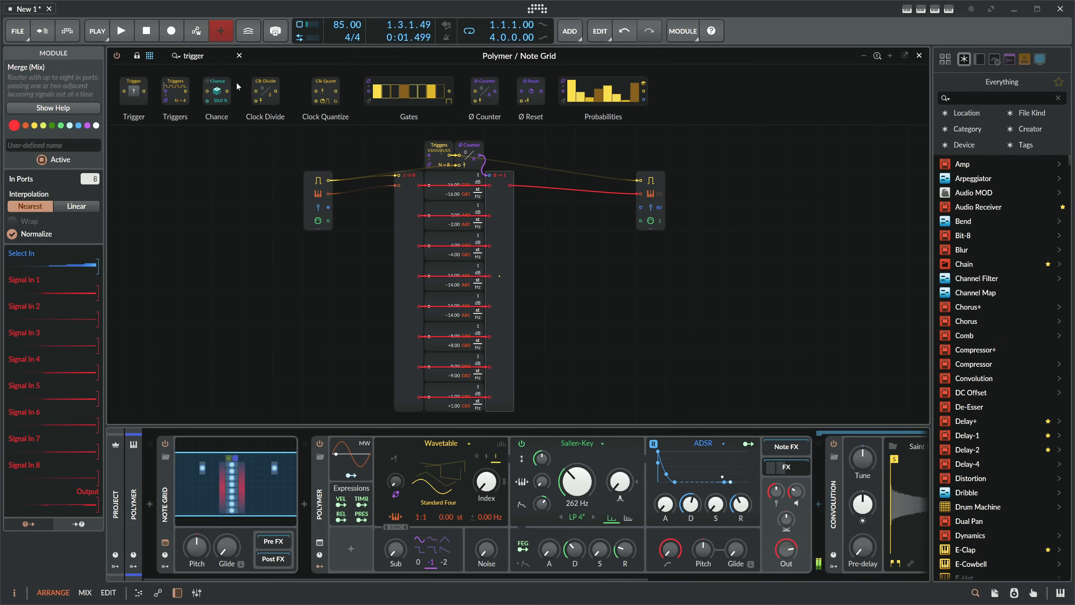
pyautogui.write('sa')
pyautogui.moveTo(217, 91); pyautogui.dragTo(641, 195)
pyautogui.moveTo(449, 156); pyautogui.dragTo(610, 226)
pyautogui.click(612, 251)
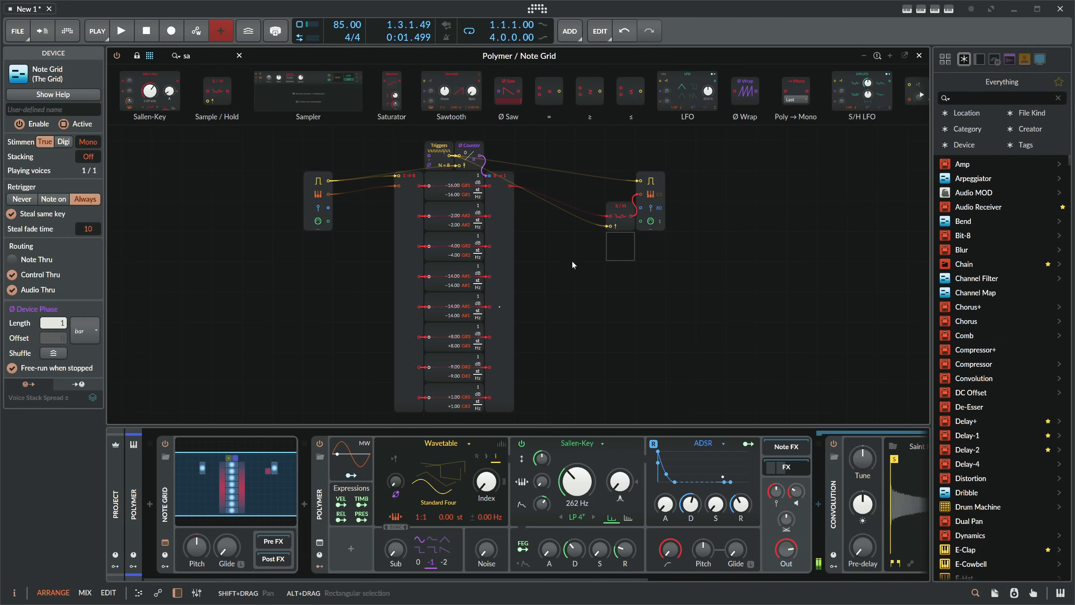
# - Examine the port counts and signal previews of the Shift Register and Merge modules
pyautogui.click(499, 251)
pyautogui.click(408, 252)
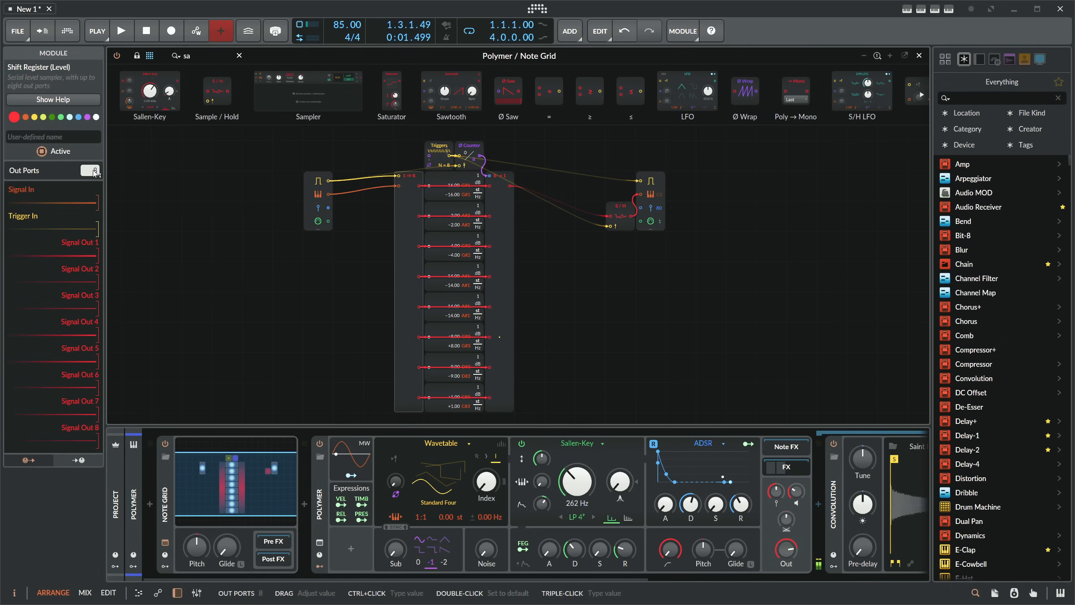
pyautogui.click(501, 231)
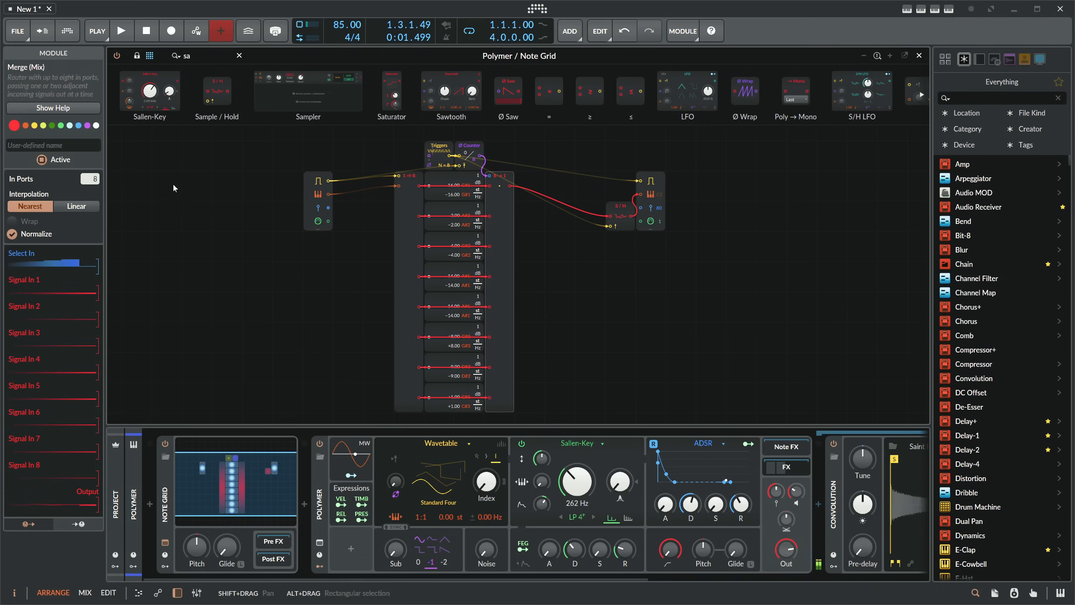
pyautogui.scroll(-1, 238, 186)
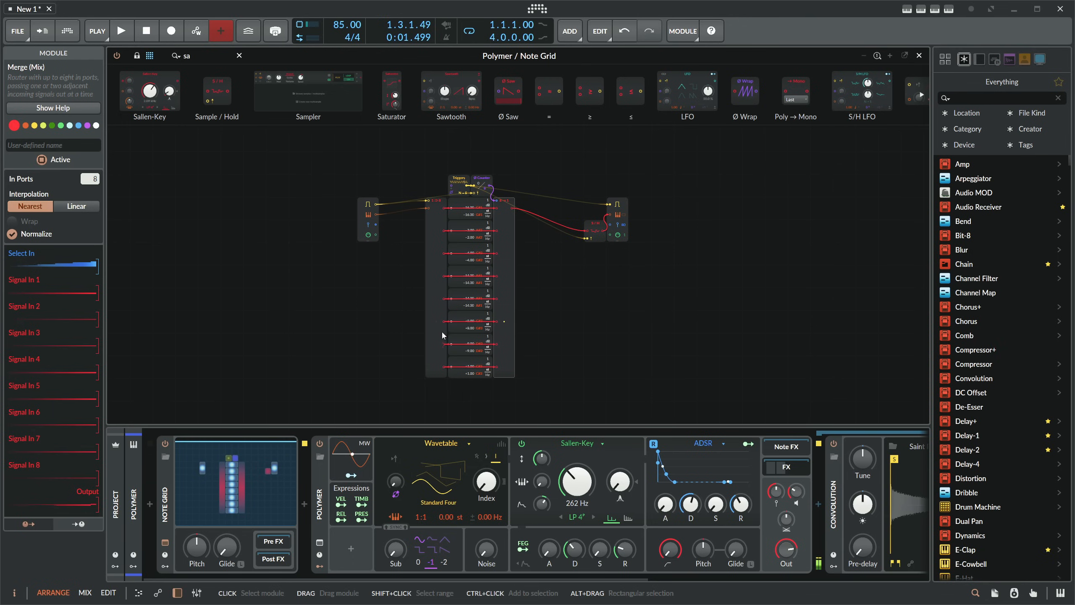
pyautogui.click(432, 310)
pyautogui.scroll(-1, 431, 313)
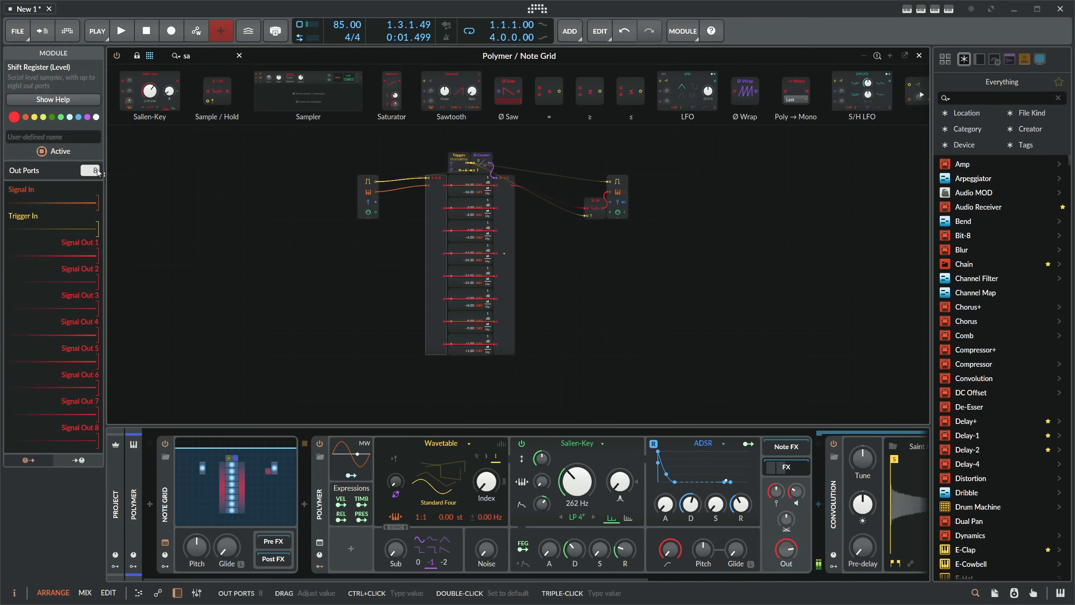
pyautogui.click(507, 220)
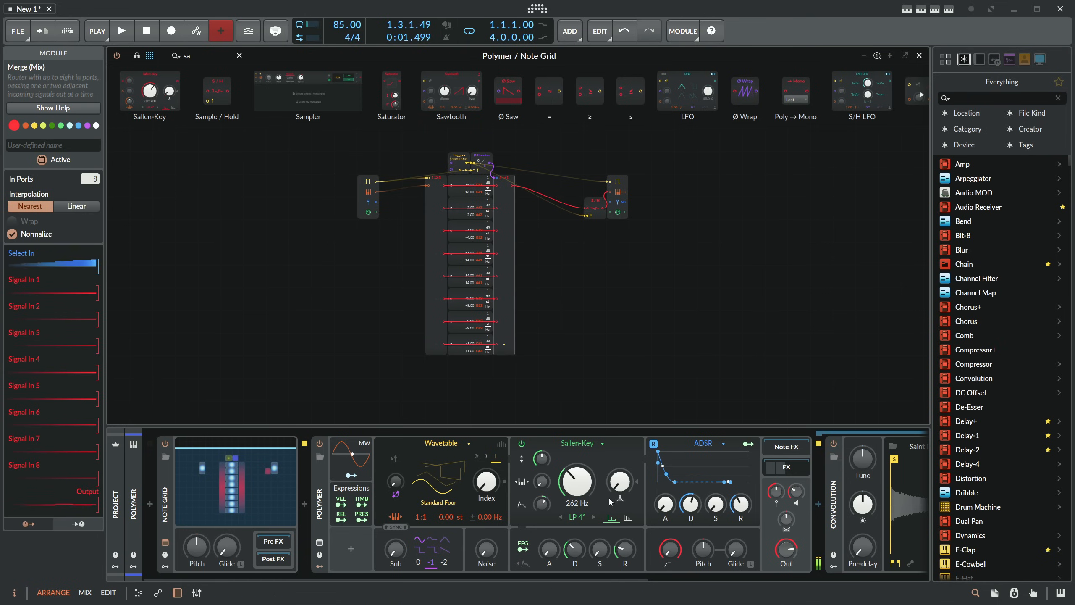
pyautogui.scroll(1, 433, 234)
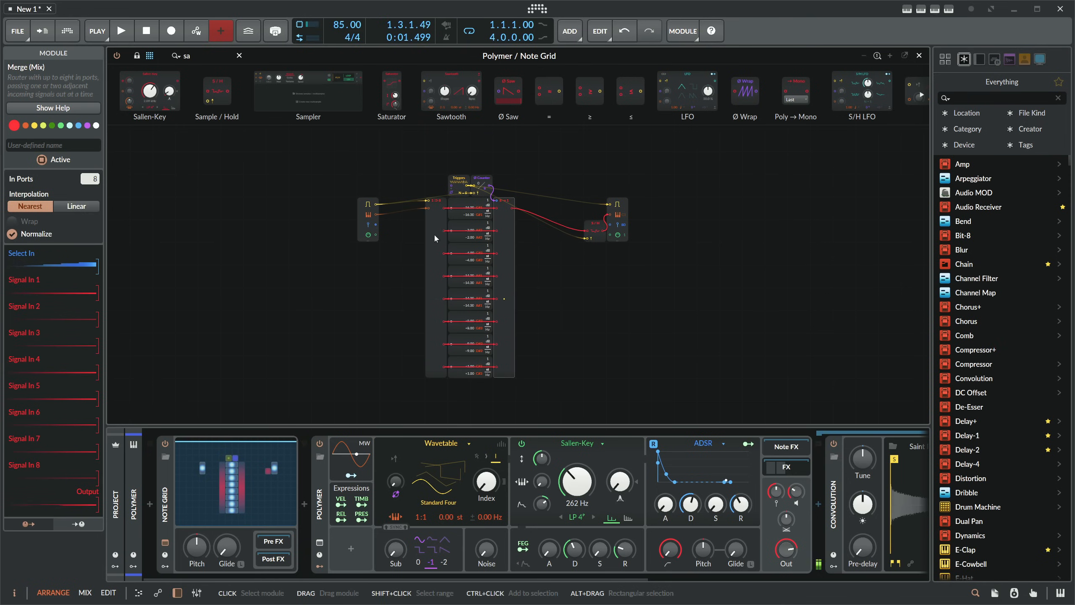
pyautogui.scroll(1, 402, 257)
pyautogui.hscroll(-1, 398, 233)
pyautogui.click(394, 239)
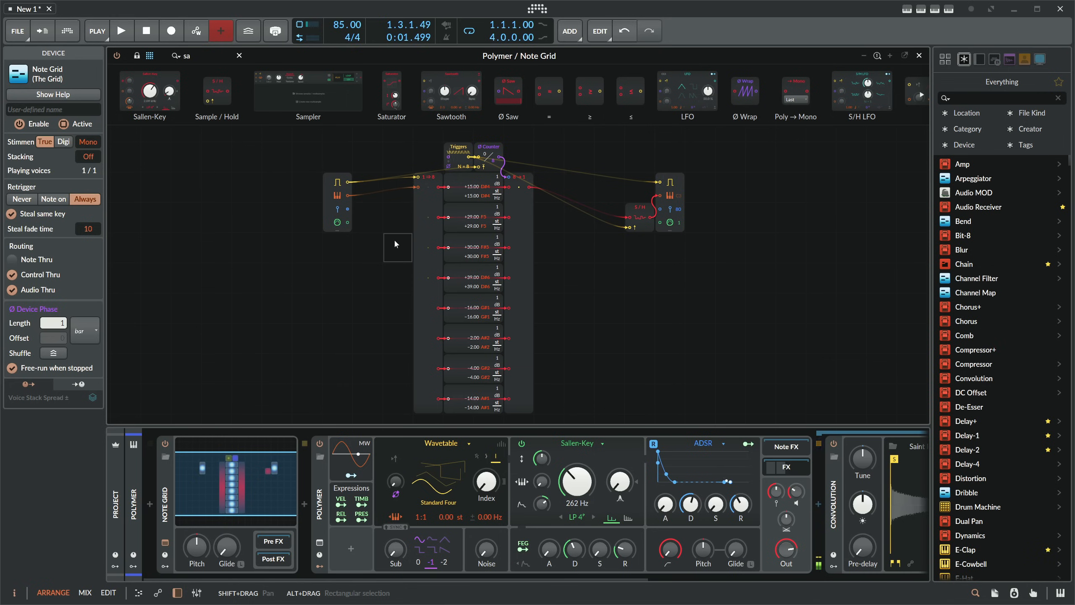
# - Lengthen the decay and release of Polymer's filter envelope, and raise the amp envelope's release and attack slightly
pyautogui.click(464, 155)
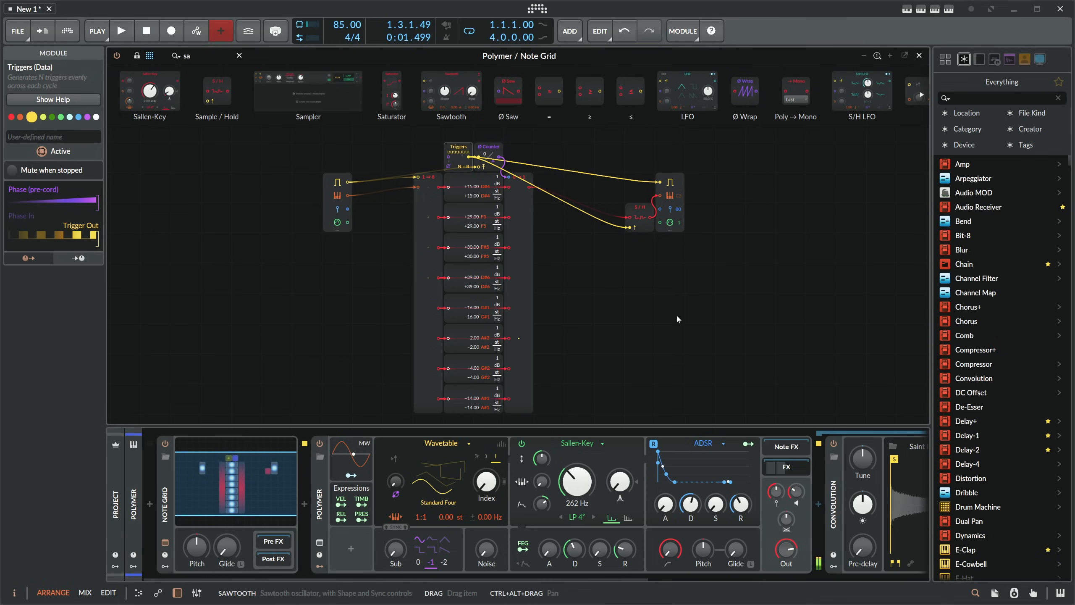
pyautogui.moveTo(574, 550)
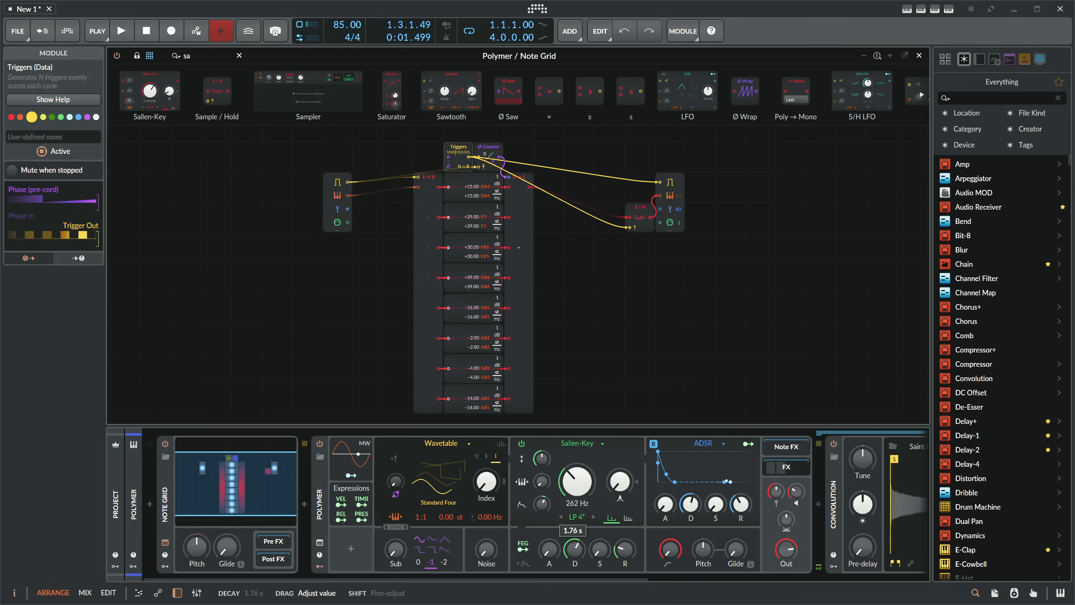
pyautogui.moveTo(625, 549)
pyautogui.moveTo(624, 549); pyautogui.dragTo(625, 543)
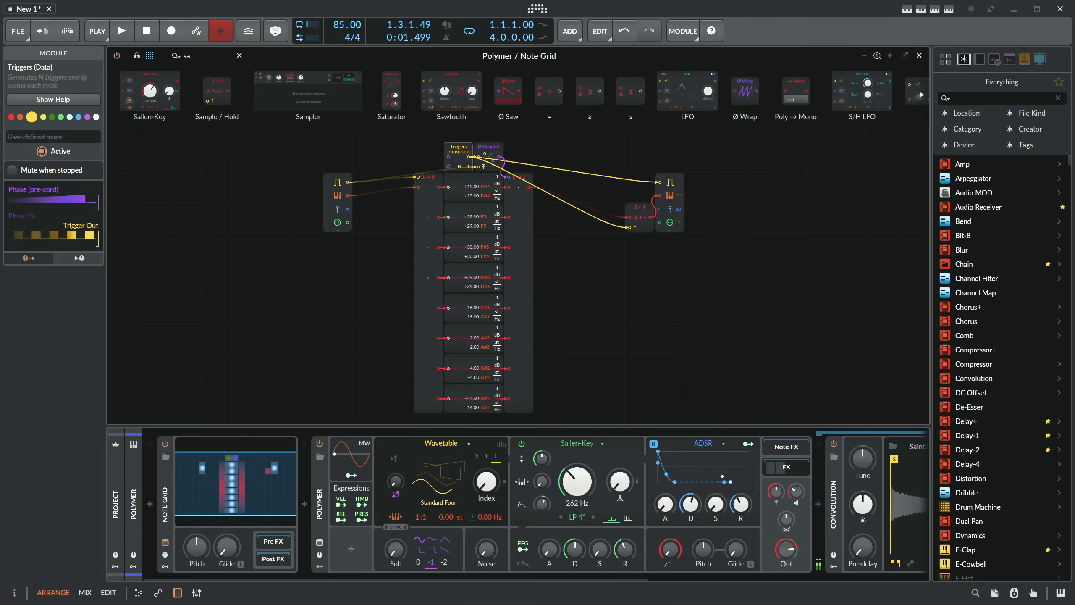
pyautogui.moveTo(741, 504); pyautogui.dragTo(741, 495)
pyautogui.moveTo(665, 504); pyautogui.dragTo(665, 500)
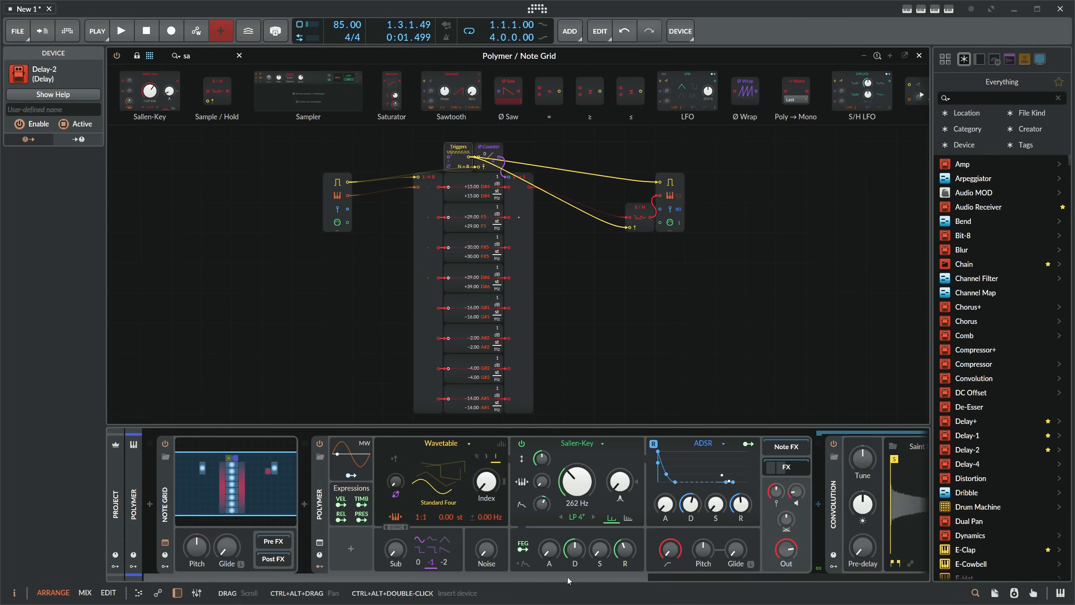
# - Collapse Polymer's nested FX chain and raise the amp envelope's attack slightly
pyautogui.moveTo(567, 577); pyautogui.dragTo(668, 578)
pyautogui.click(626, 468)
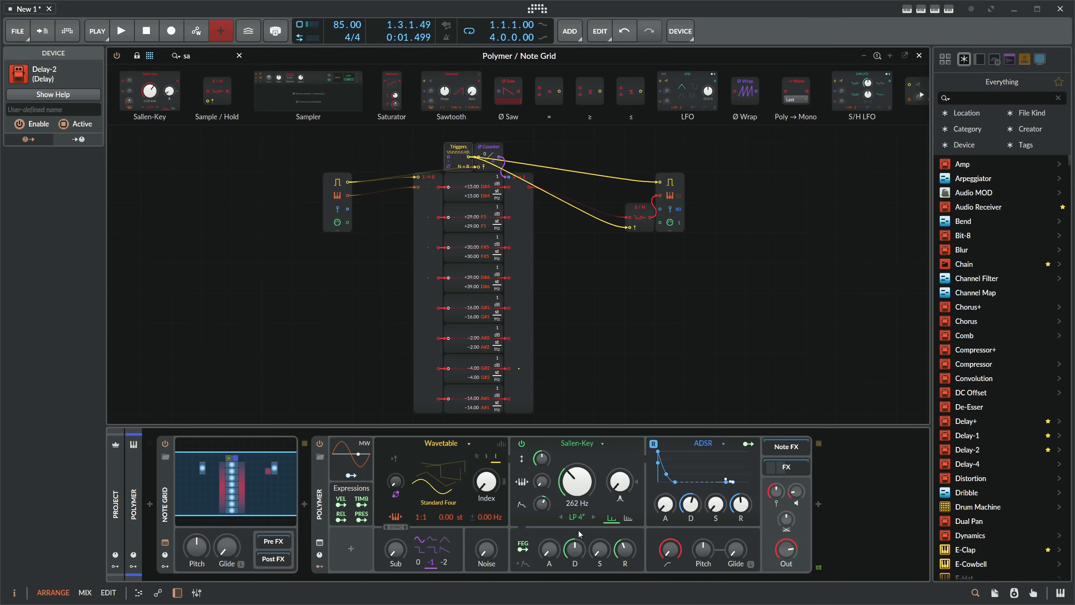
pyautogui.click(575, 270)
pyautogui.scroll(-2, 550, 267)
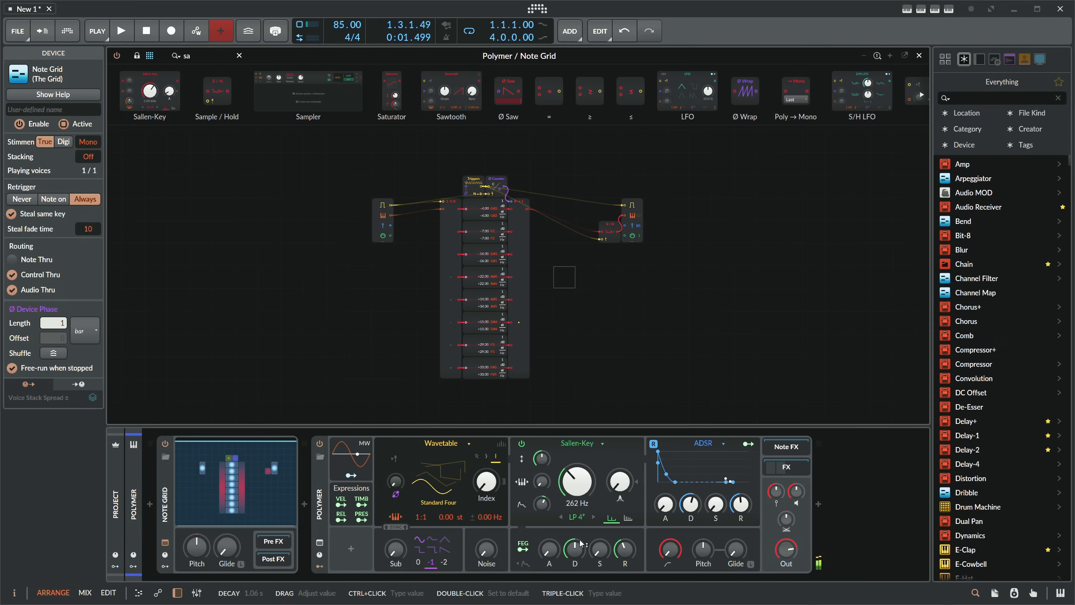
pyautogui.moveTo(665, 504); pyautogui.dragTo(665, 497)
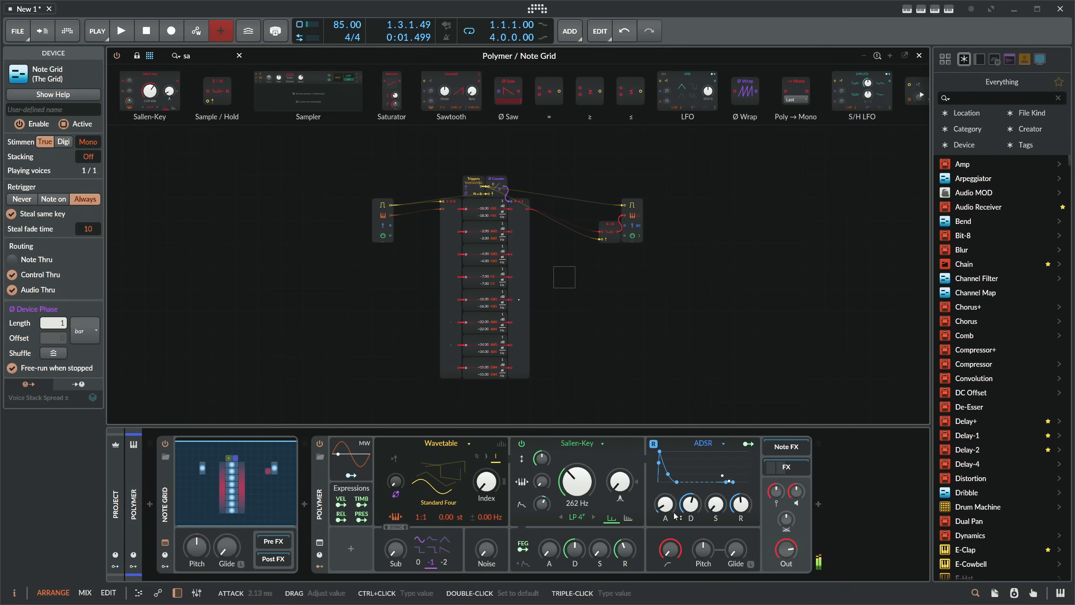